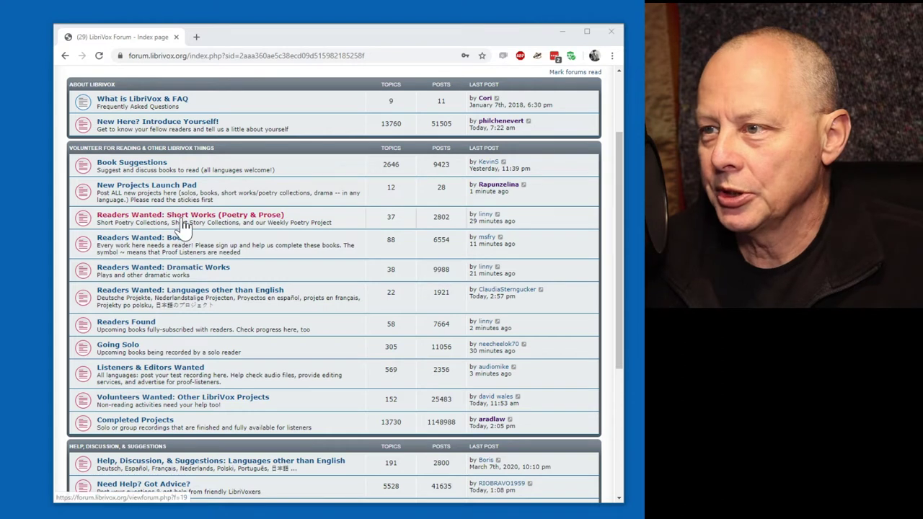
Step: Open the Readers Wanted: Dramatic Works board and browse its OPEN and FULL play threads
{"action": "left_click", "coordinate": [189, 273]}
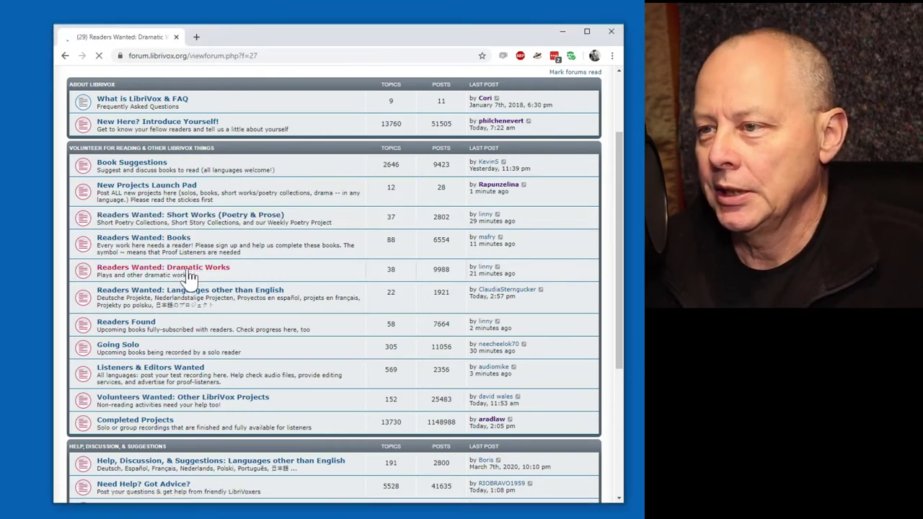
{"action": "scroll", "coordinate": [189, 273], "scroll_direction": "down", "scroll_amount": 3}
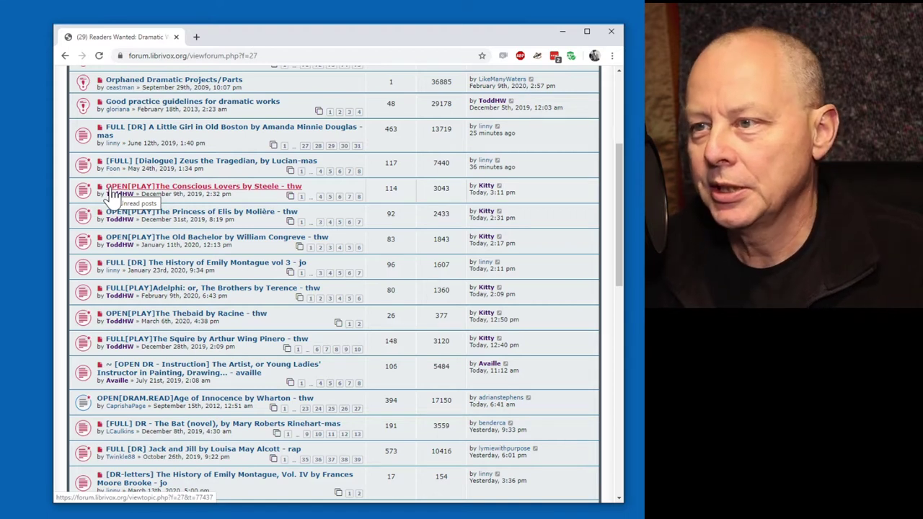
{"action": "scroll", "coordinate": [110, 197], "scroll_direction": "down", "scroll_amount": 6}
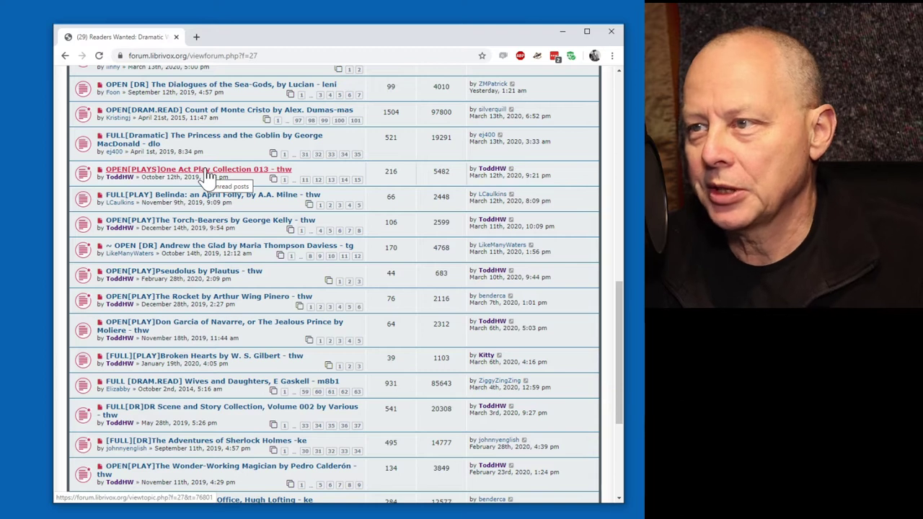
{"action": "left_click", "coordinate": [199, 221]}
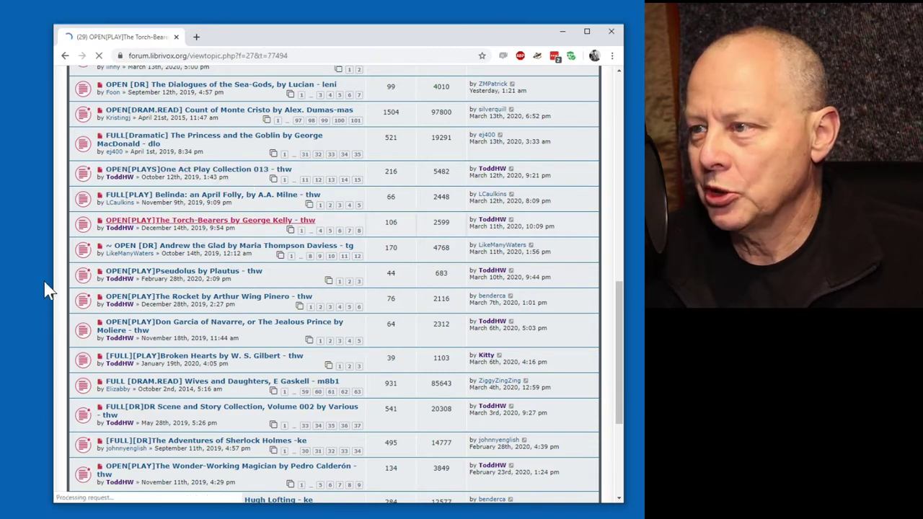
{"action": "scroll", "coordinate": [271, 188], "scroll_direction": "down", "scroll_amount": 2}
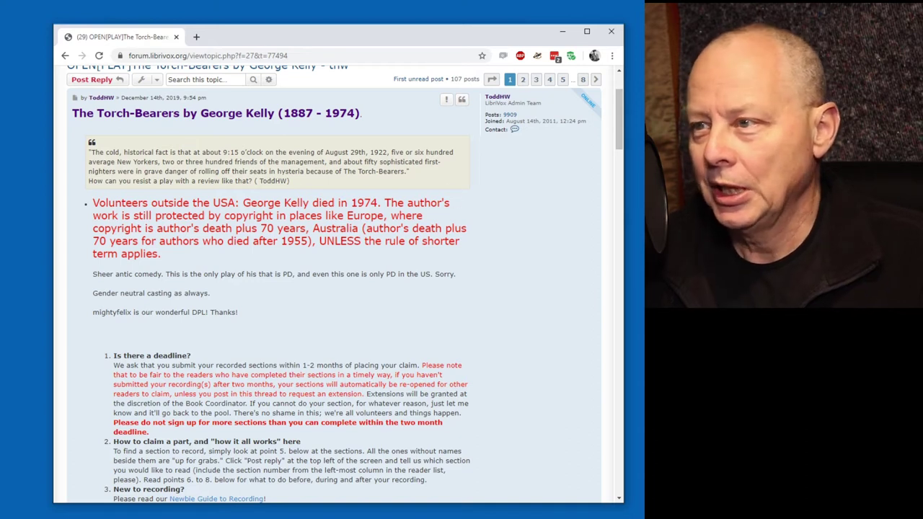
{"action": "left_click_drag", "start_coordinate": [98, 202], "coordinate": [235, 203]}
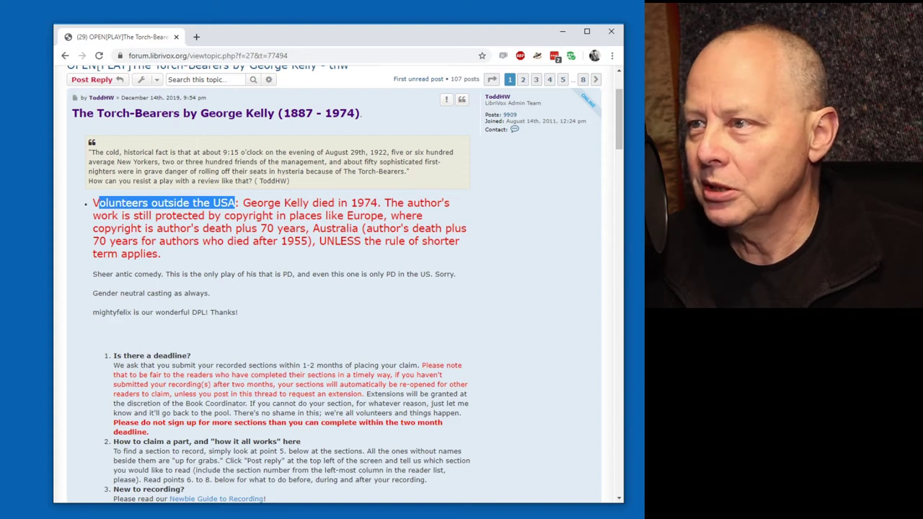
{"action": "key", "text": "alt+Left"}
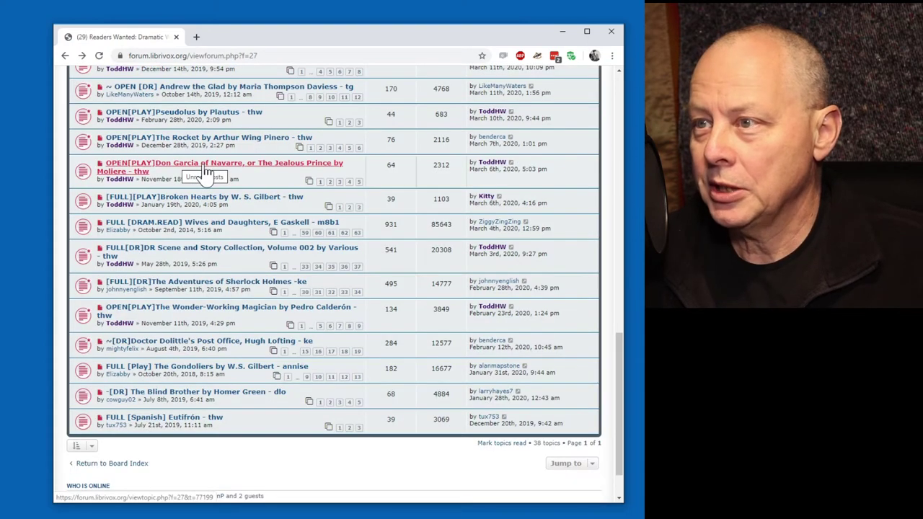
Step: Open the Don Garcia of Navarre topic and search the page for your forum username
{"action": "left_click", "coordinate": [203, 170]}
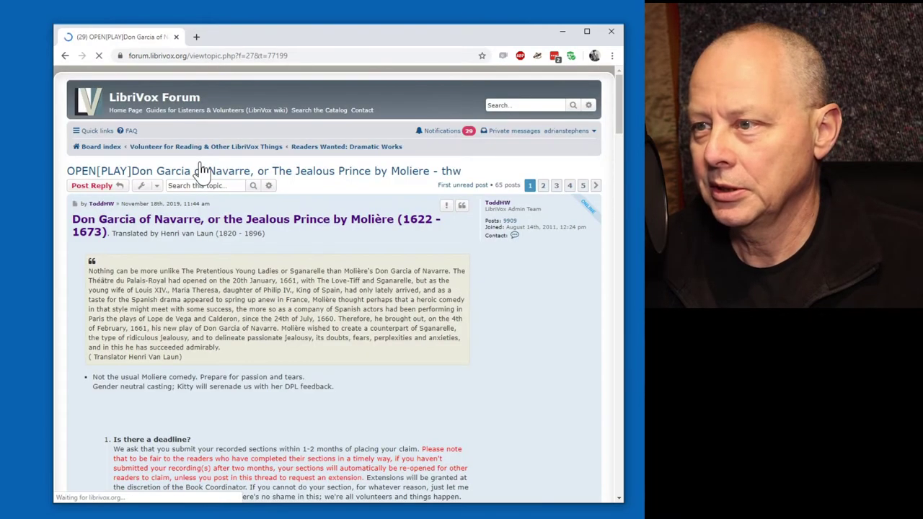
{"action": "scroll", "coordinate": [463, 360], "scroll_direction": "down", "scroll_amount": 4}
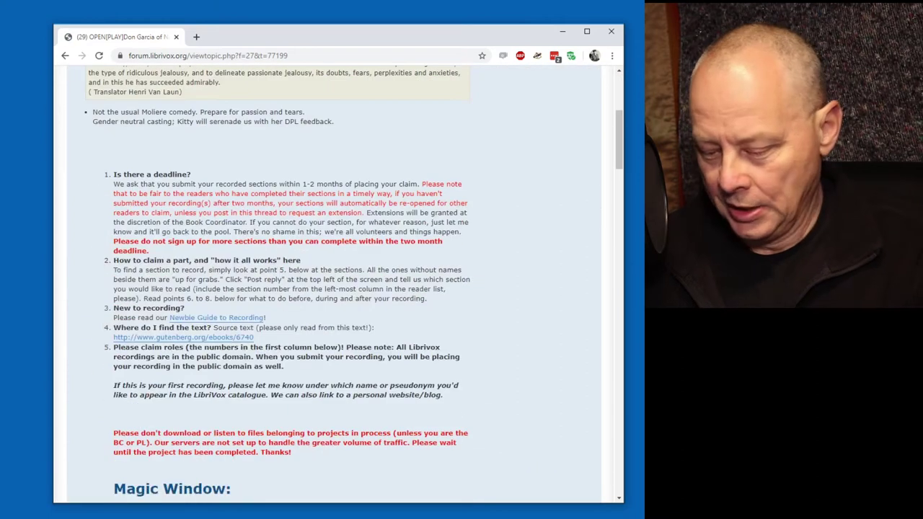
{"action": "key", "text": "ctrl+f"}
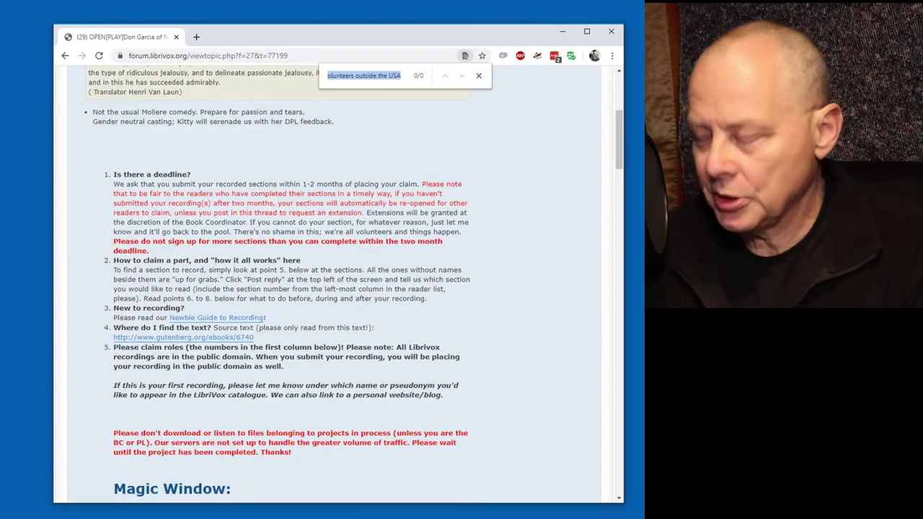
{"action": "type", "text": "adrian"}
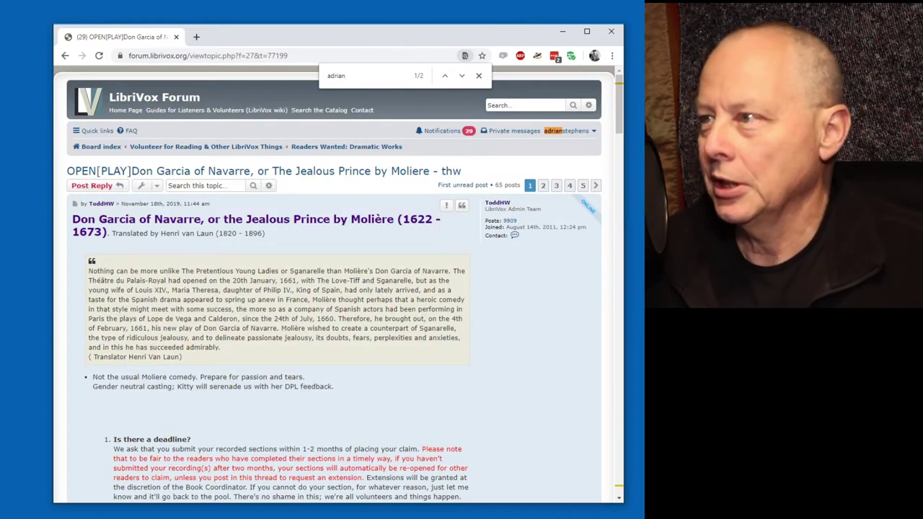
Step: Review the claim instructions and Magic Window roles, highlighting 'Gender neutral casting'
{"action": "scroll", "coordinate": [368, 276], "scroll_direction": "down", "scroll_amount": 9}
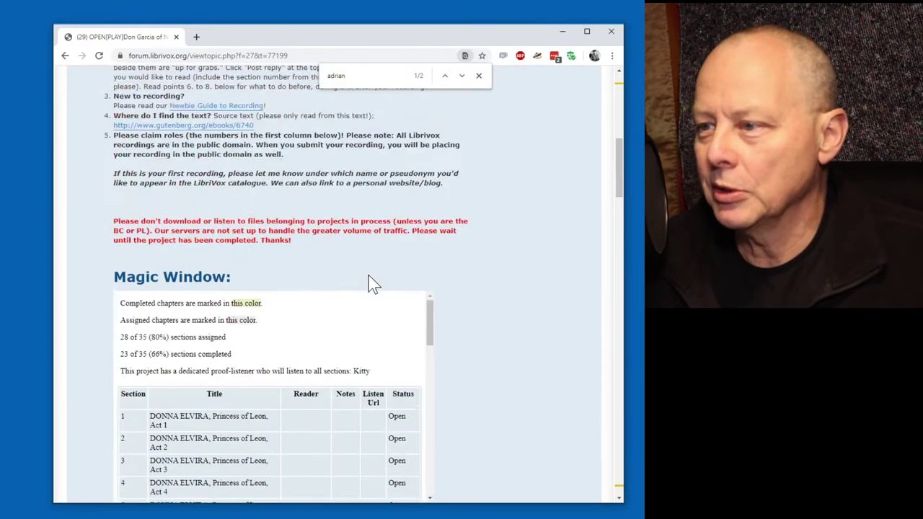
{"action": "left_click_drag", "start_coordinate": [435, 184], "coordinate": [436, 206]}
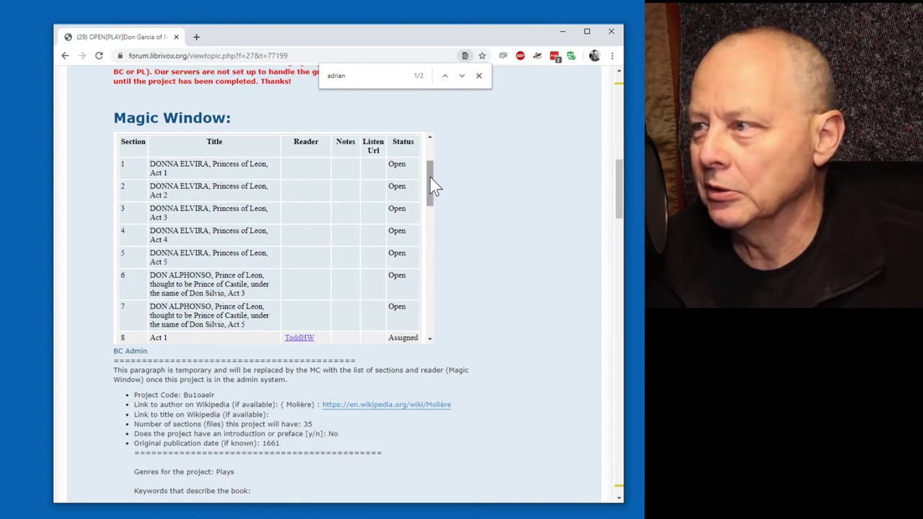
{"action": "left_click_drag", "start_coordinate": [430, 177], "coordinate": [429, 158]}
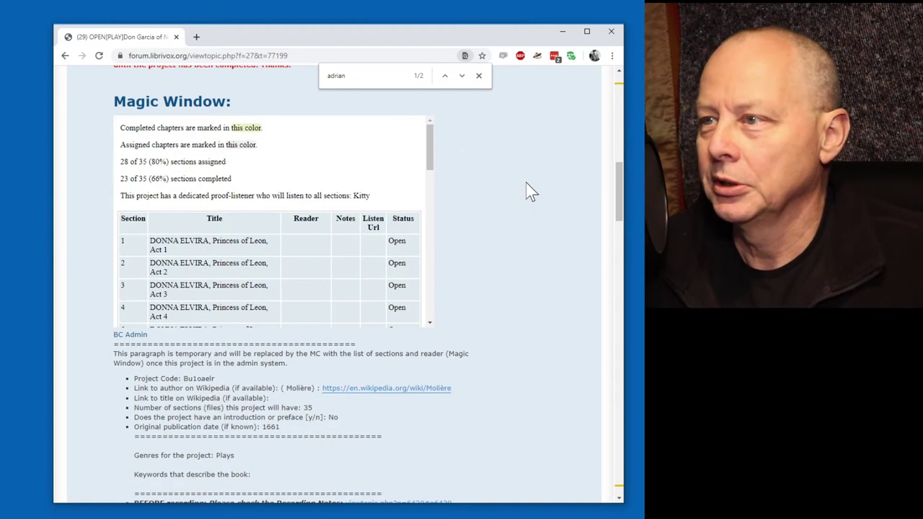
{"action": "scroll", "coordinate": [524, 182], "scroll_direction": "up", "scroll_amount": 3}
{"action": "scroll", "coordinate": [522, 179], "scroll_direction": "up", "scroll_amount": 3}
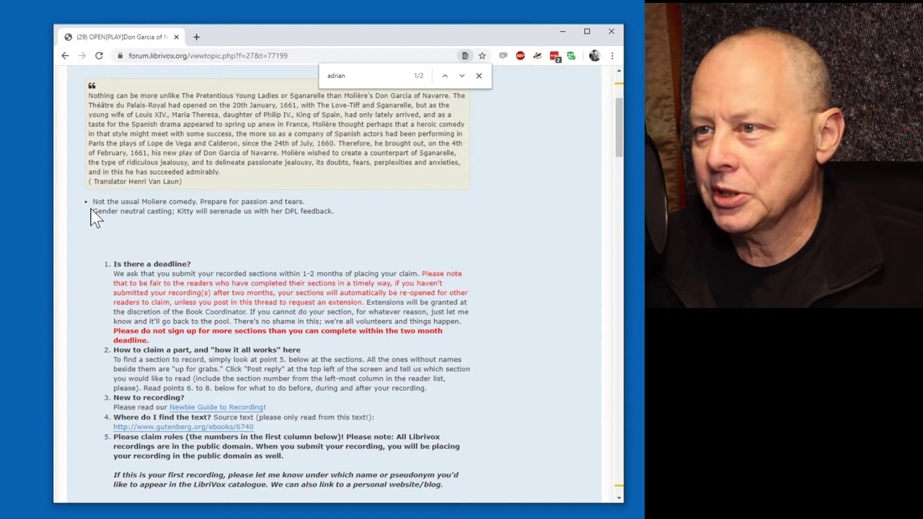
{"action": "left_click_drag", "start_coordinate": [92, 210], "coordinate": [175, 212]}
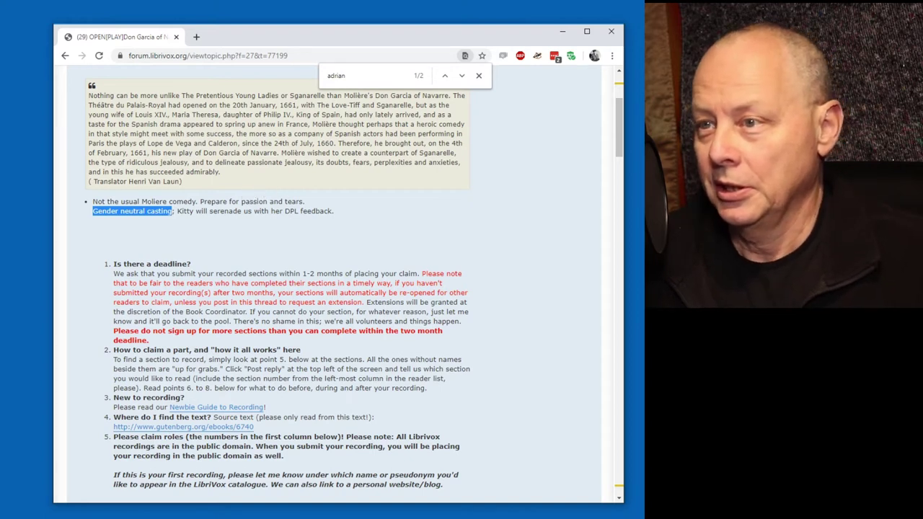
{"action": "scroll", "coordinate": [270, 229], "scroll_direction": "down", "scroll_amount": 5}
{"action": "scroll", "coordinate": [264, 214], "scroll_direction": "down", "scroll_amount": 2}
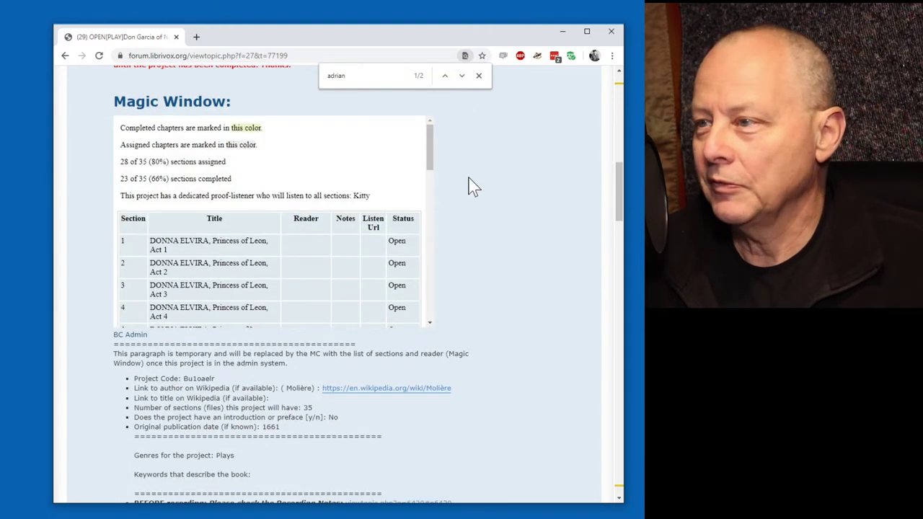
{"action": "left_click_drag", "start_coordinate": [432, 153], "coordinate": [431, 177]}
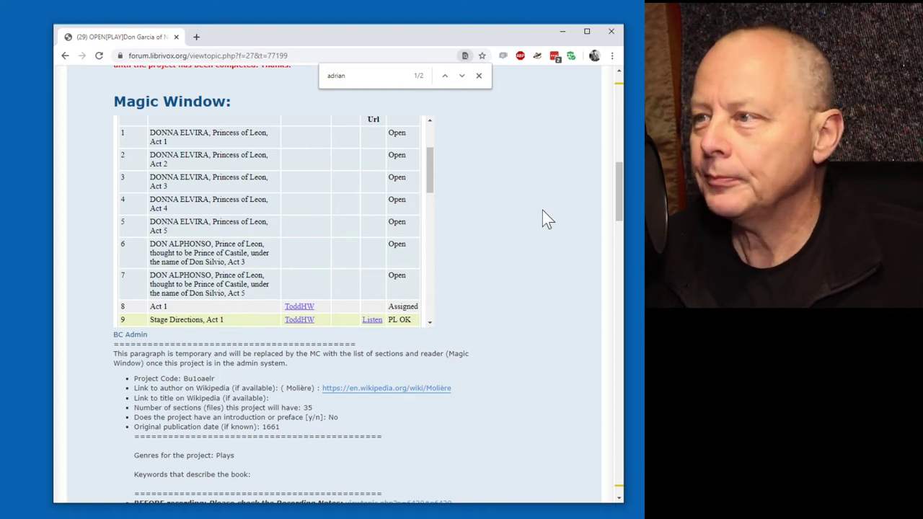
{"action": "scroll", "coordinate": [533, 206], "scroll_direction": "up", "scroll_amount": 2}
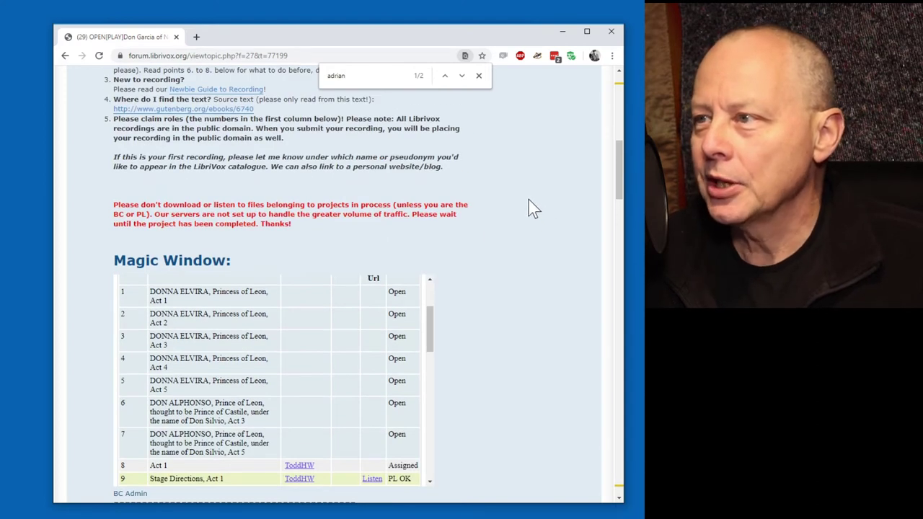
{"action": "scroll", "coordinate": [516, 202], "scroll_direction": "up", "scroll_amount": 2}
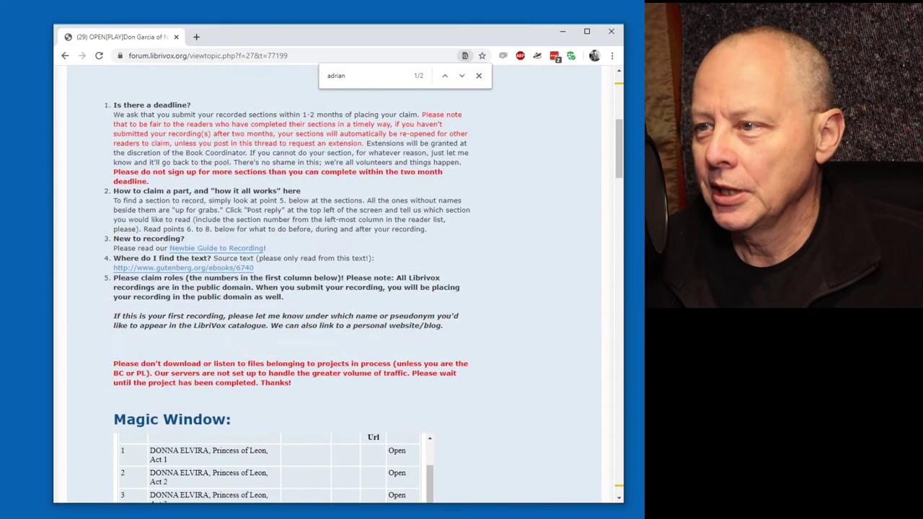
Step: Open the Gutenberg source text in a new tab and read it as HTML
{"action": "right_click", "coordinate": [219, 269]}
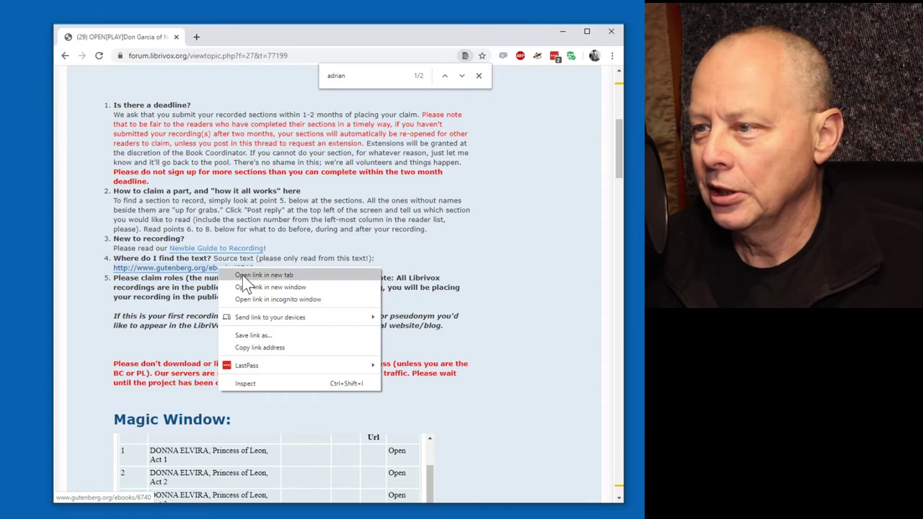
{"action": "left_click", "coordinate": [264, 275]}
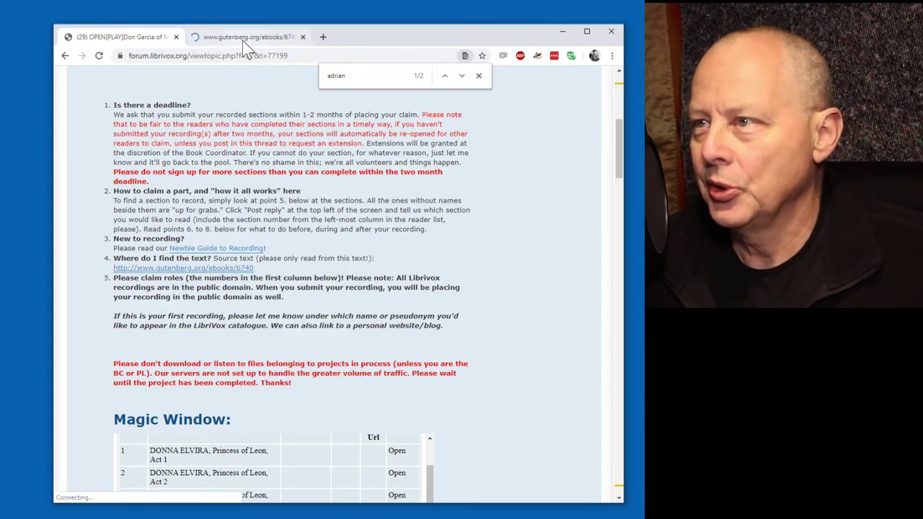
{"action": "left_click", "coordinate": [242, 40]}
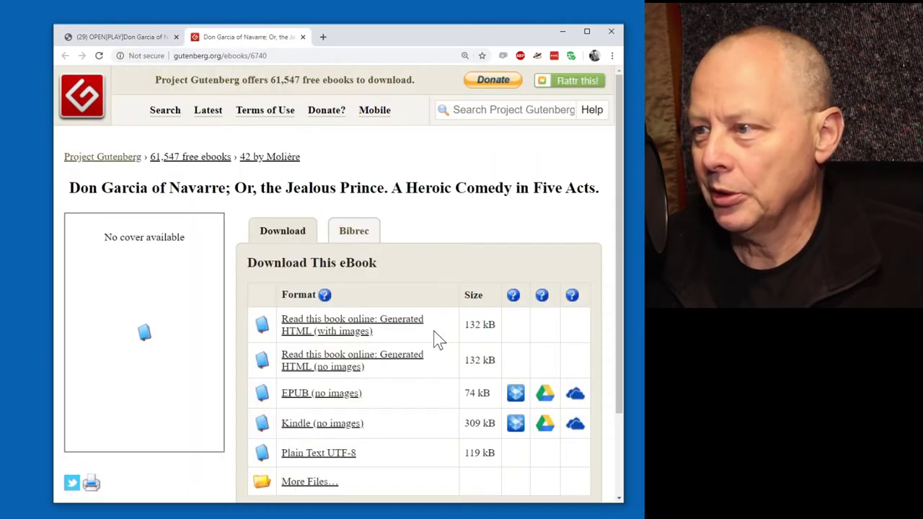
{"action": "left_click", "coordinate": [367, 326]}
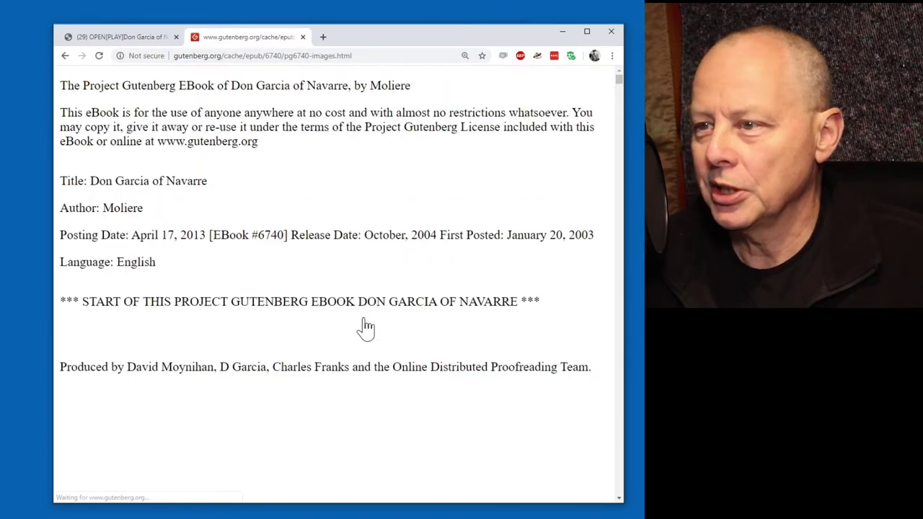
{"action": "scroll", "coordinate": [369, 288], "scroll_direction": "down", "scroll_amount": 3}
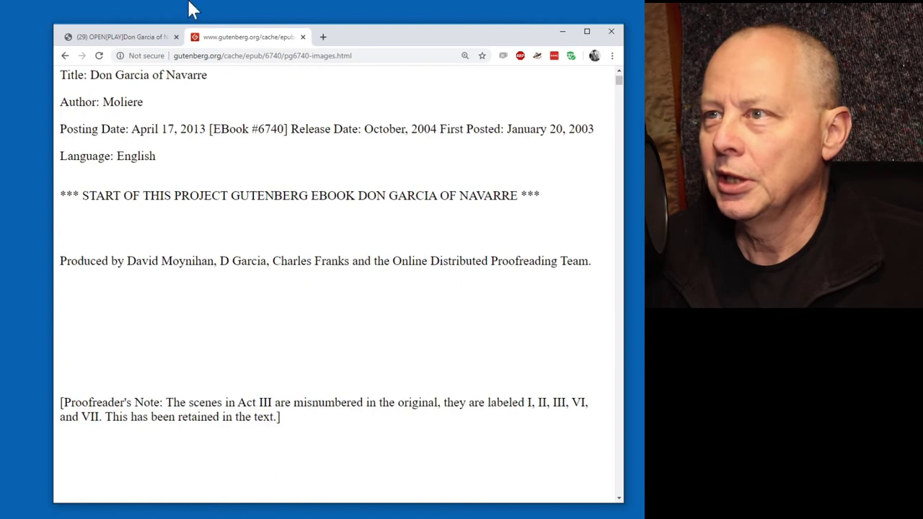
Step: Search the ebook for 'alphonso', finding 17 matches starting at the Dramatis Personae
{"action": "left_click", "coordinate": [122, 38]}
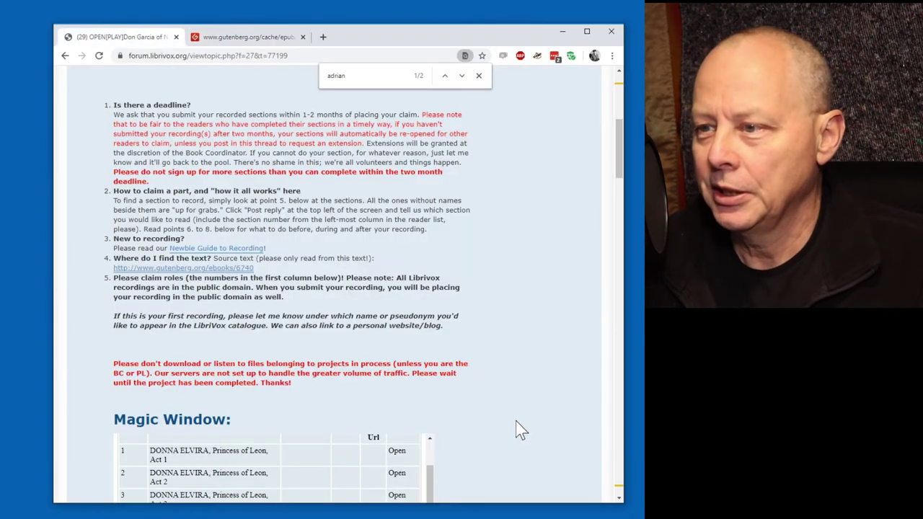
{"action": "scroll", "coordinate": [505, 390], "scroll_direction": "down", "scroll_amount": 4}
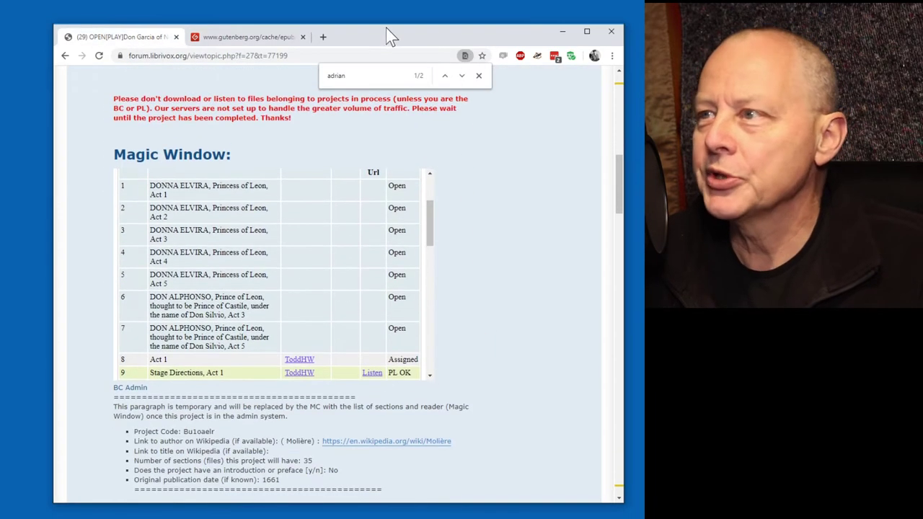
{"action": "left_click", "coordinate": [285, 38]}
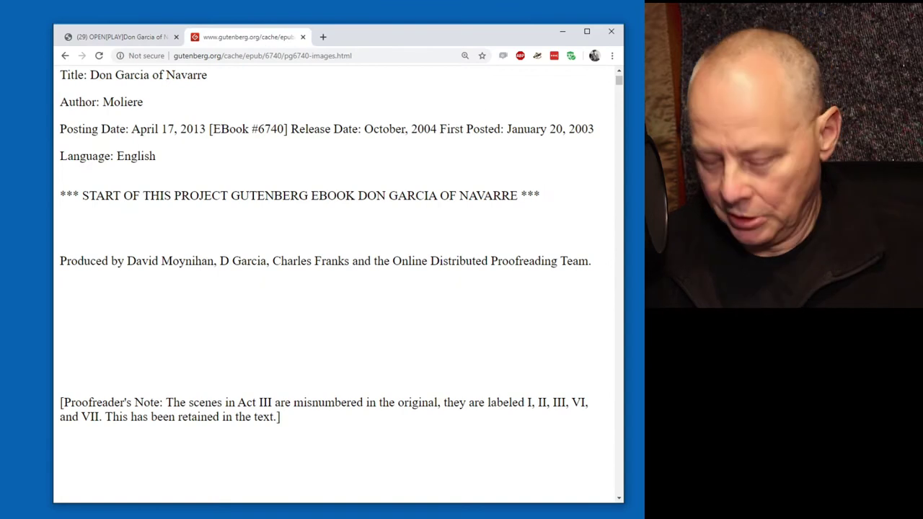
{"action": "key", "text": "ctrl+f"}
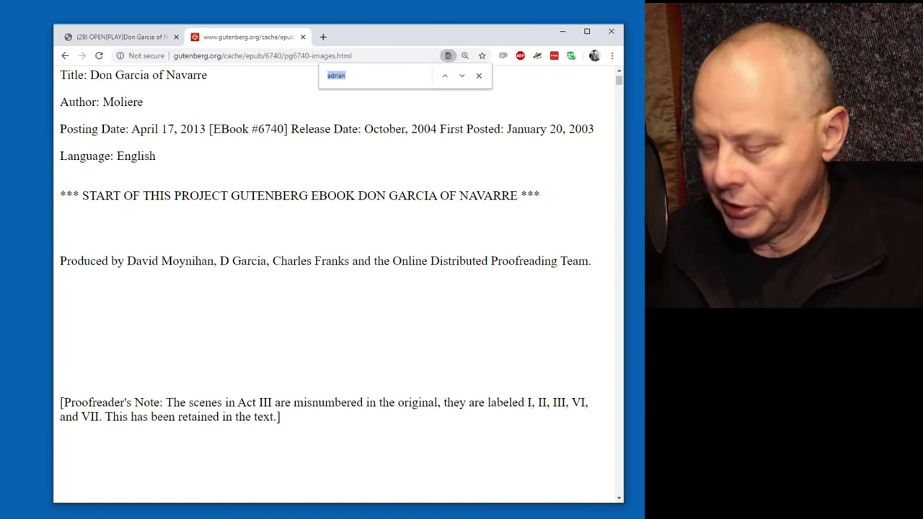
{"action": "type", "text": "alphonso"}
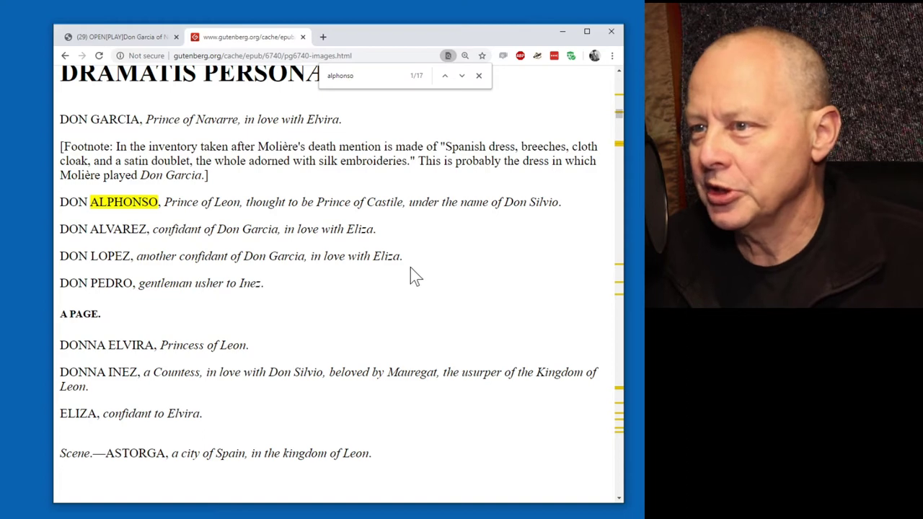
Step: Scroll through the play text to find Alphonso's speaker labels
{"action": "scroll", "coordinate": [411, 274], "scroll_direction": "down", "scroll_amount": 10}
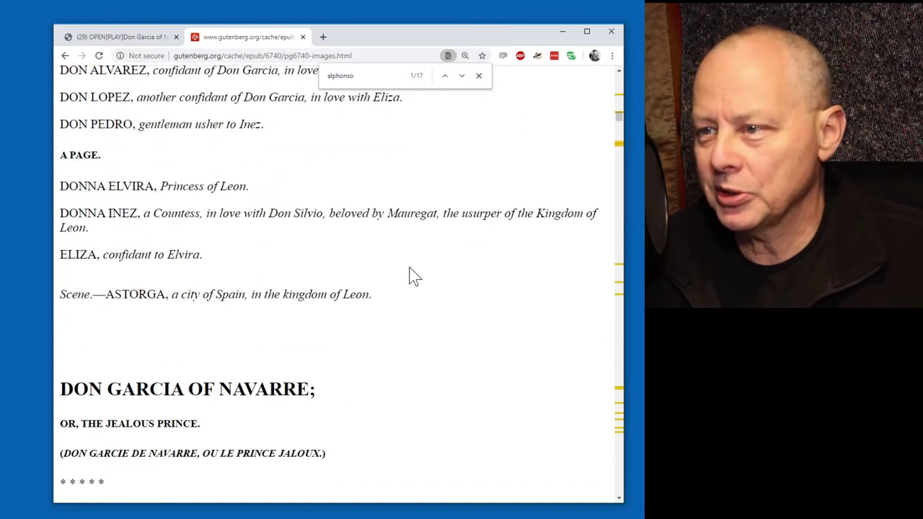
{"action": "scroll", "coordinate": [333, 289], "scroll_direction": "down", "scroll_amount": 7}
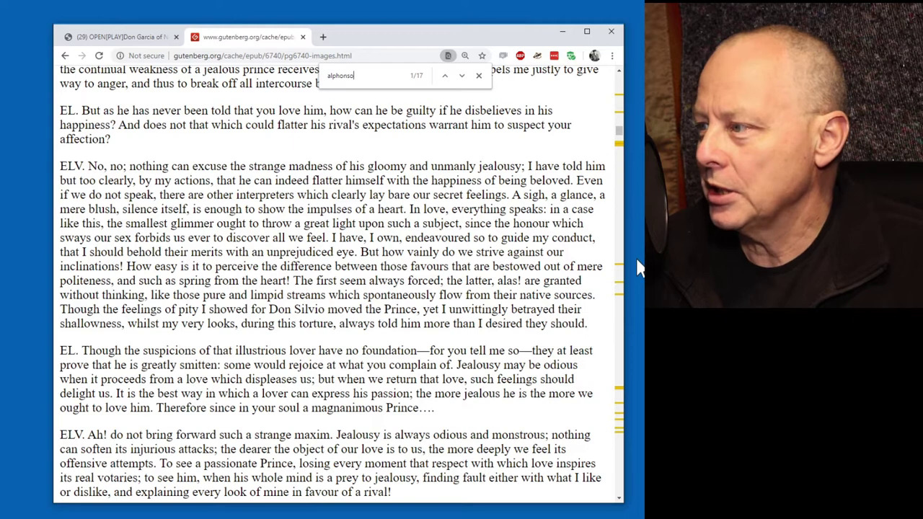
{"action": "left_click", "coordinate": [621, 139]}
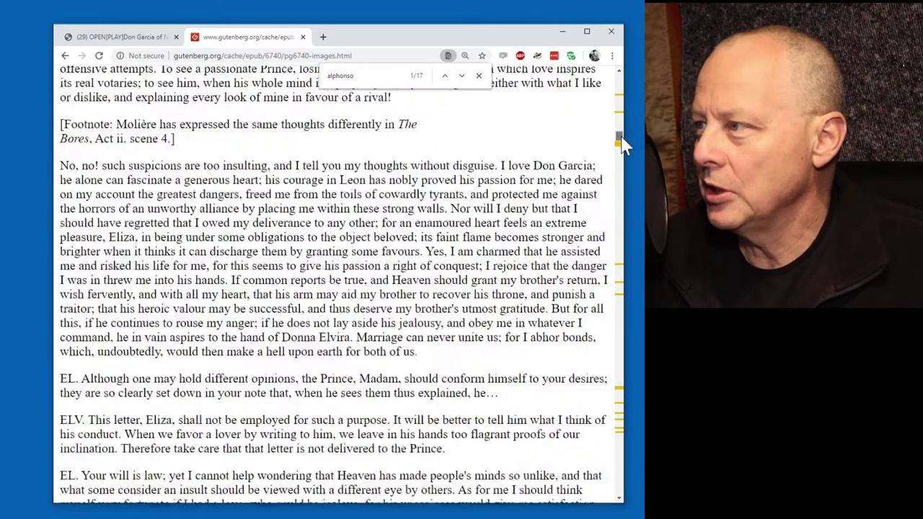
{"action": "left_click", "coordinate": [621, 139]}
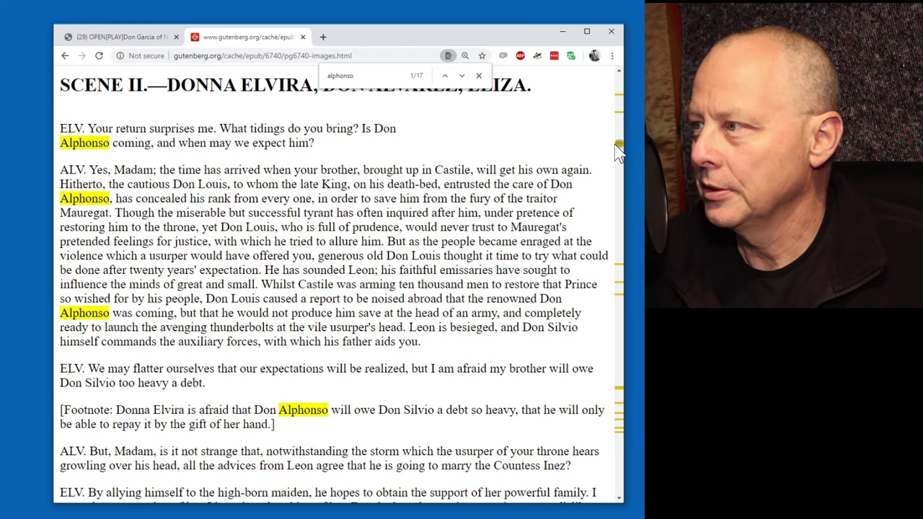
{"action": "left_click_drag", "start_coordinate": [619, 144], "coordinate": [618, 260]}
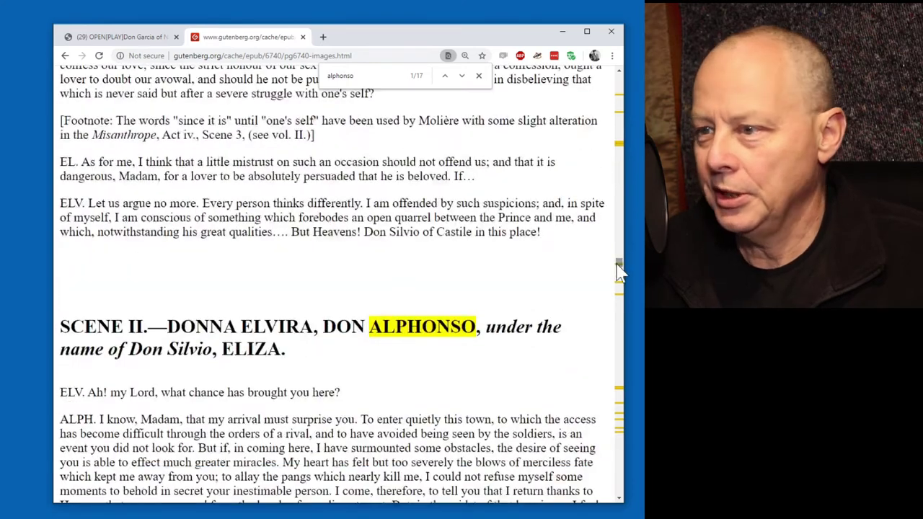
{"action": "scroll", "coordinate": [209, 274], "scroll_direction": "down", "scroll_amount": 2}
{"action": "scroll", "coordinate": [209, 274], "scroll_direction": "down", "scroll_amount": 2}
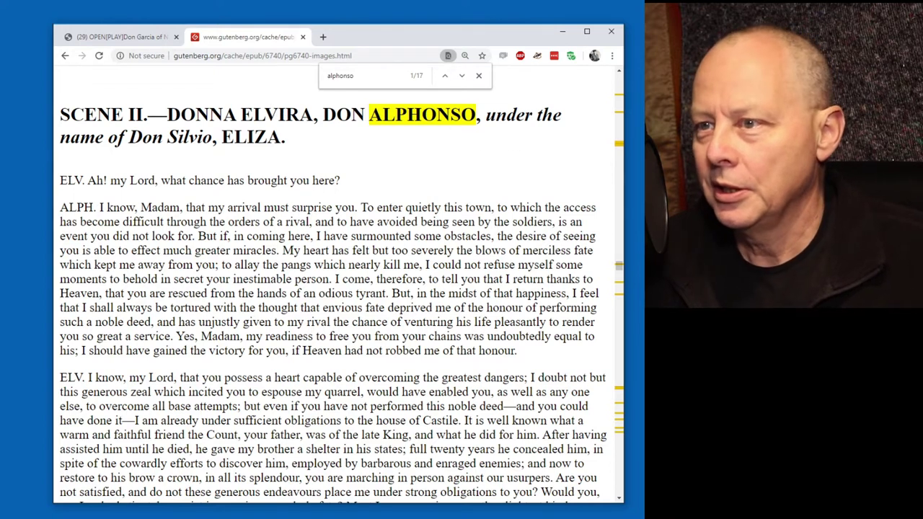
Step: Search for 'alph.' and review all 11 ALPH. speeches, starting in Scene II
{"action": "left_click_drag", "start_coordinate": [60, 208], "coordinate": [96, 208]}
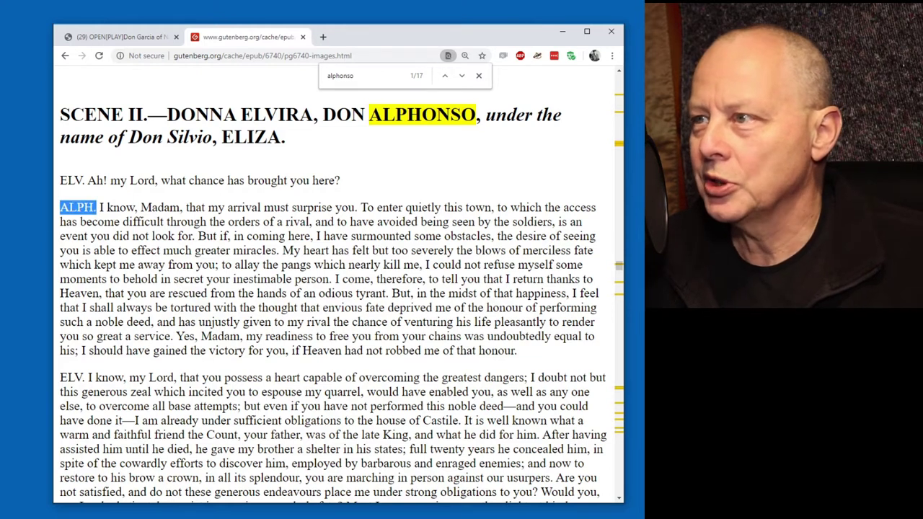
{"action": "key", "text": "ctrl+f"}
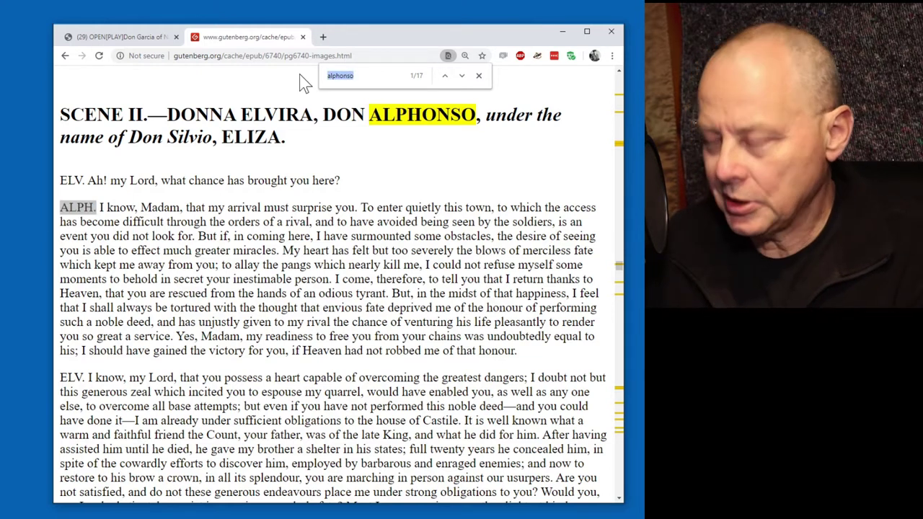
{"action": "type", "text": "alph"}
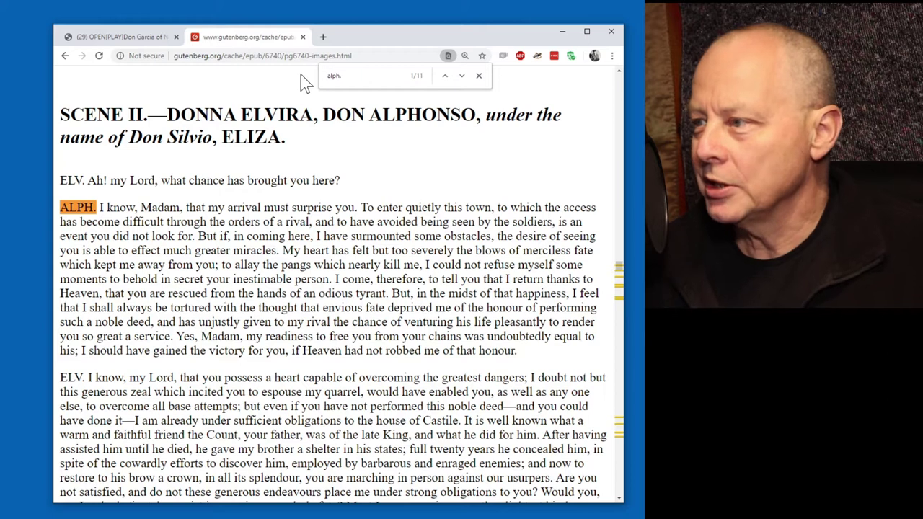
{"action": "type", "text": "."}
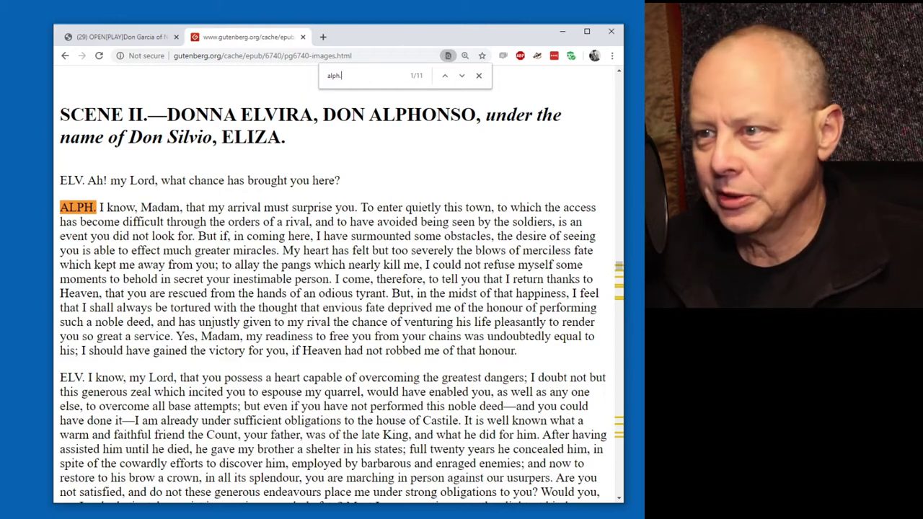
{"action": "scroll", "coordinate": [338, 288], "scroll_direction": "down", "scroll_amount": 2}
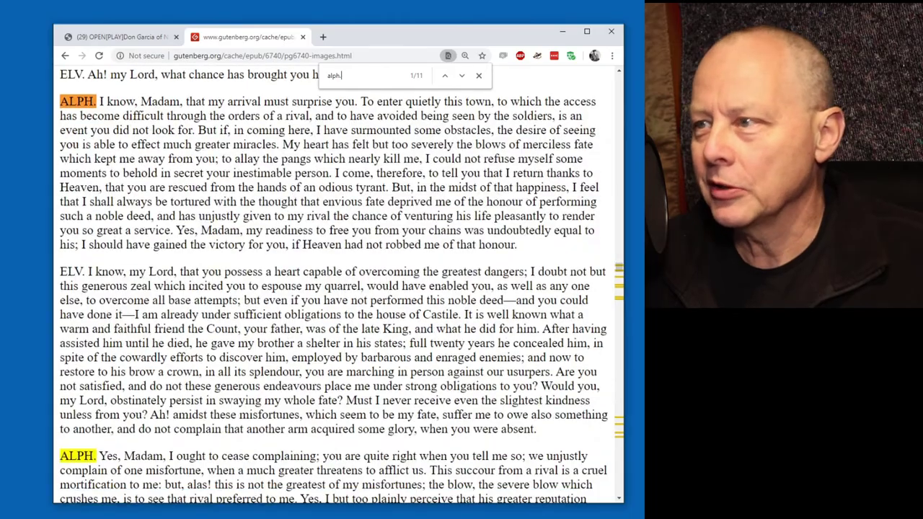
{"action": "scroll", "coordinate": [338, 289], "scroll_direction": "down", "scroll_amount": 6}
{"action": "scroll", "coordinate": [620, 272], "scroll_direction": "up", "scroll_amount": 7}
{"action": "scroll", "coordinate": [620, 272], "scroll_direction": "down", "scroll_amount": 2}
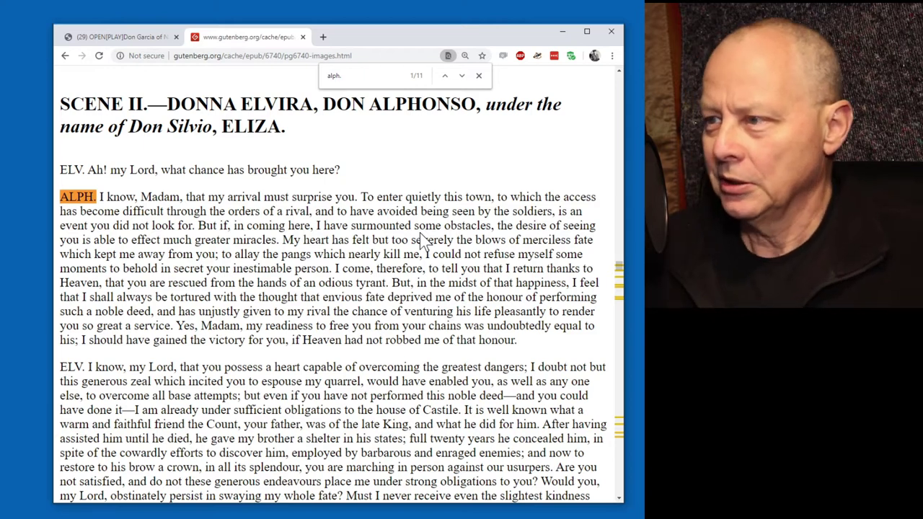
{"action": "scroll", "coordinate": [424, 240], "scroll_direction": "down", "scroll_amount": 2}
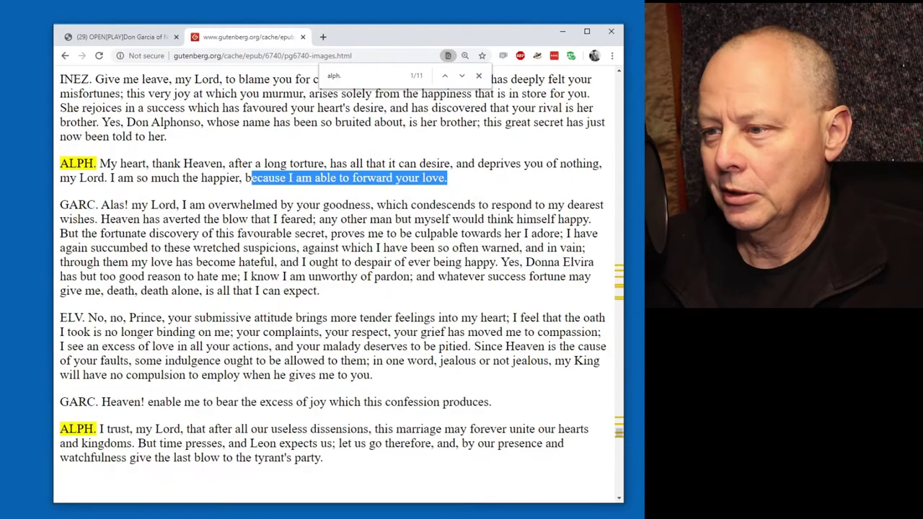
{"action": "scroll", "coordinate": [279, 262], "scroll_direction": "down", "scroll_amount": 3}
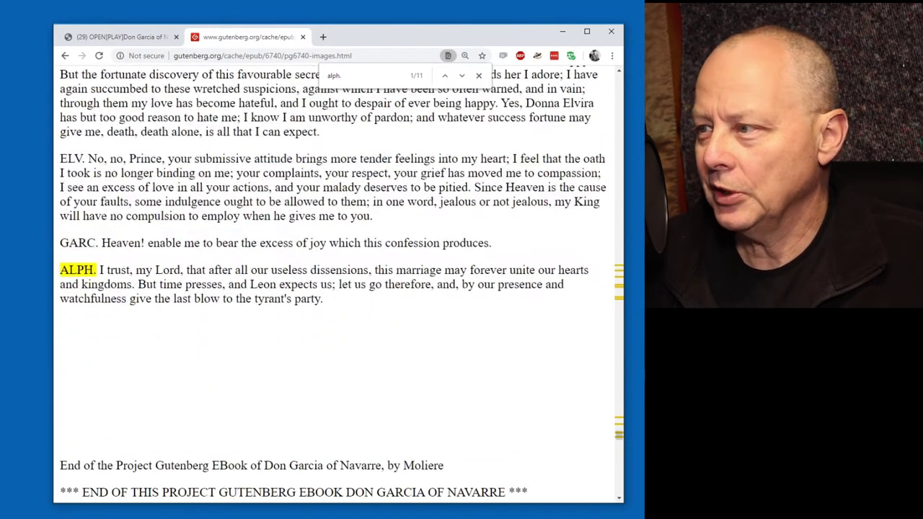
{"action": "left_click_drag", "start_coordinate": [240, 284], "coordinate": [247, 284]}
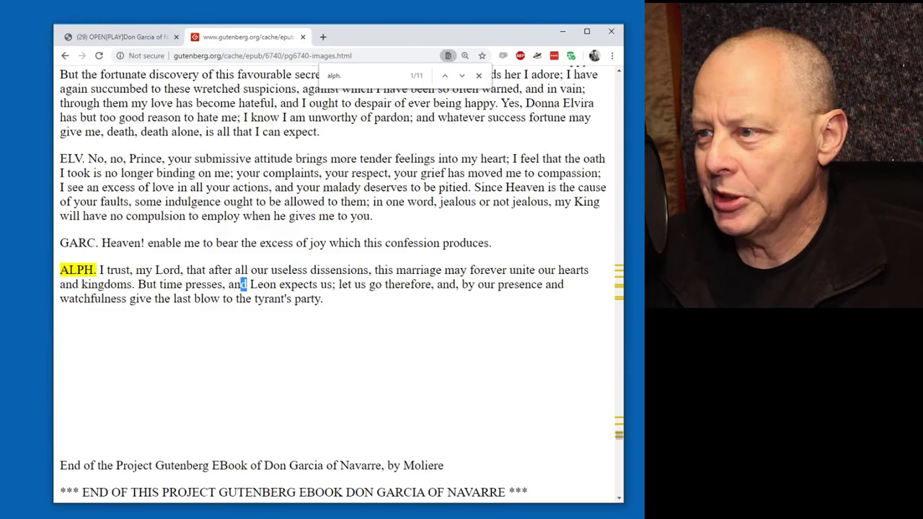
{"action": "left_click_drag", "start_coordinate": [622, 437], "coordinate": [620, 272]}
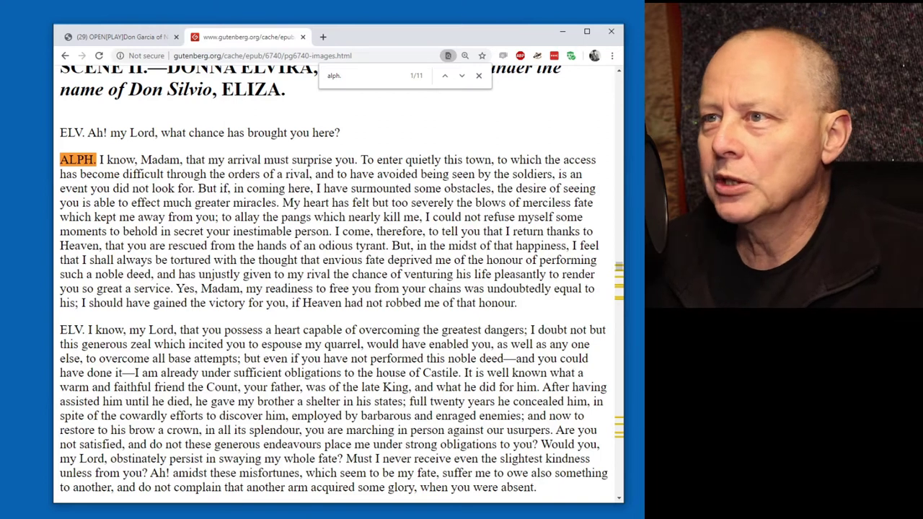
{"action": "left_click", "coordinate": [132, 39]}
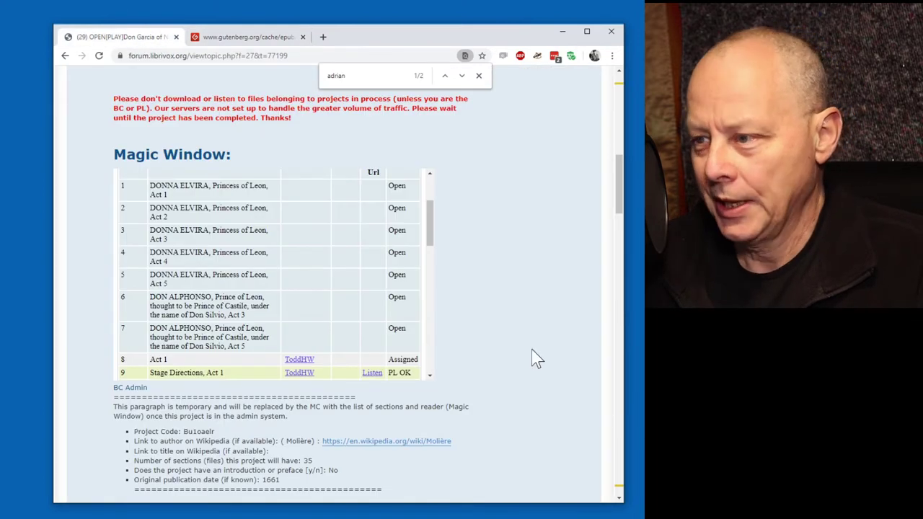
{"action": "scroll", "coordinate": [515, 322], "scroll_direction": "down", "scroll_amount": 15}
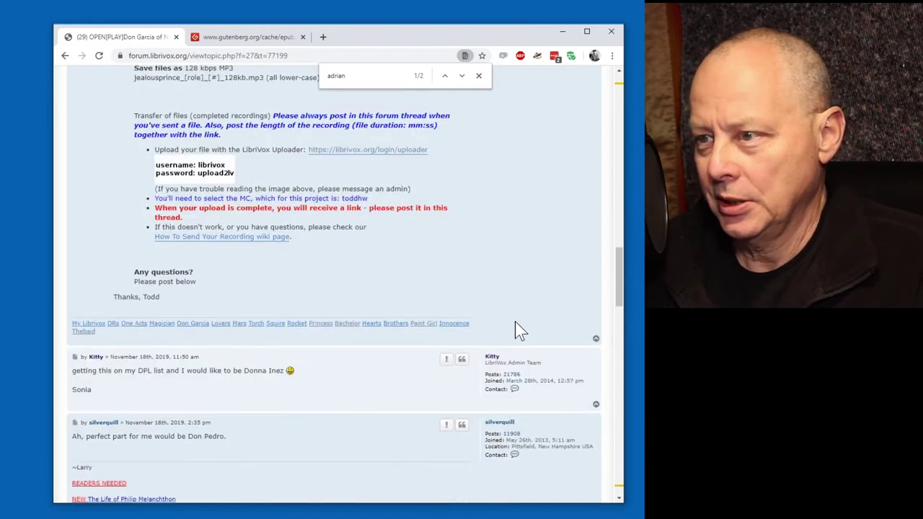
{"action": "middle_click", "coordinate": [483, 287]}
{"action": "scroll", "coordinate": [529, 281], "scroll_direction": "up", "scroll_amount": 10}
{"action": "middle_click", "coordinate": [558, 243]}
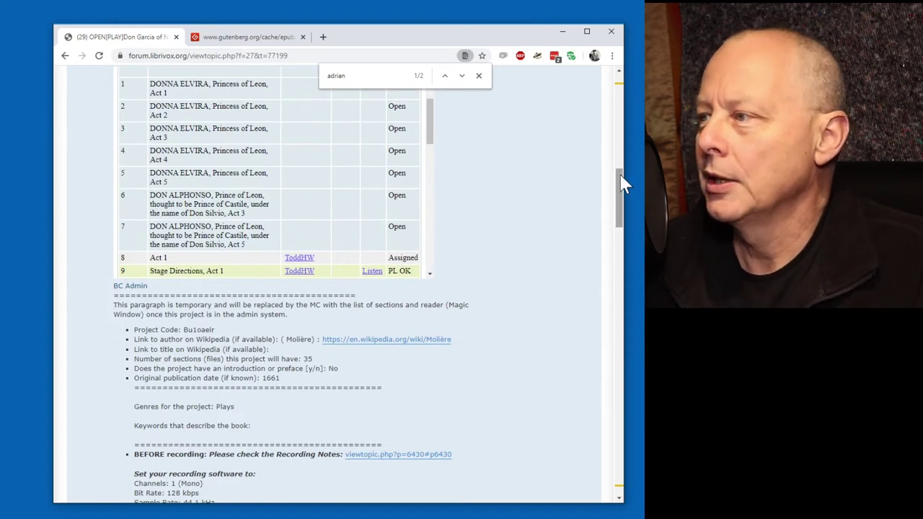
{"action": "left_click_drag", "start_coordinate": [619, 184], "coordinate": [618, 83]}
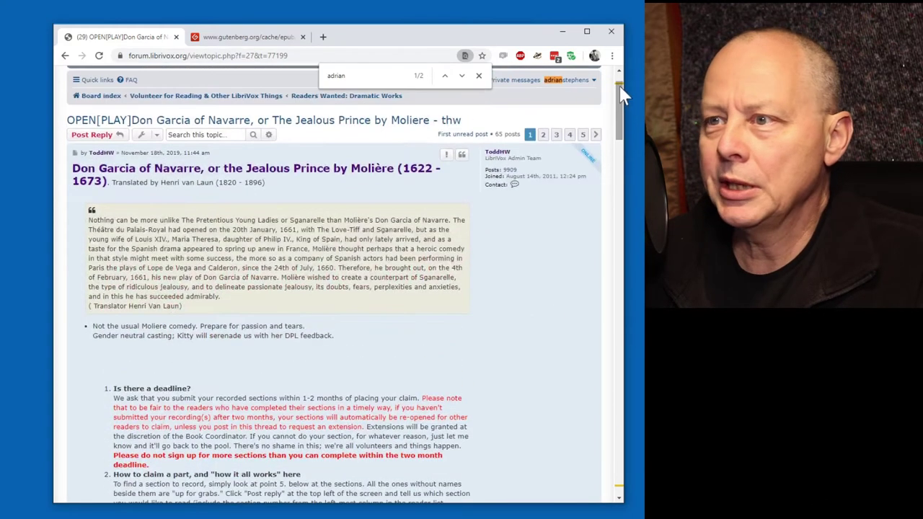
Step: Post a reply asking to read Don Alphonso, signed 'Best Regards,' with your name
{"action": "left_click", "coordinate": [91, 134]}
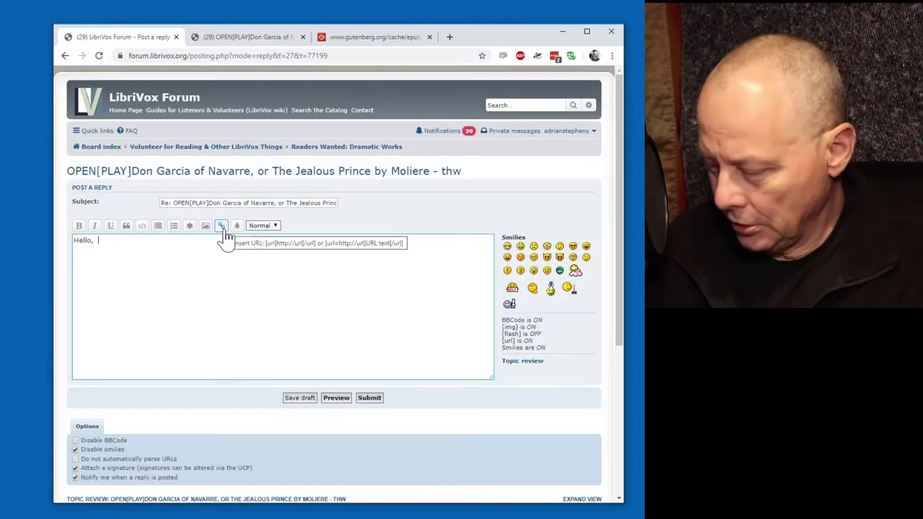
{"action": "key", "text": "BackSpace"}
{"action": "key", "text": "BackSpace"}
{"action": "type", "text": "Todd,"}
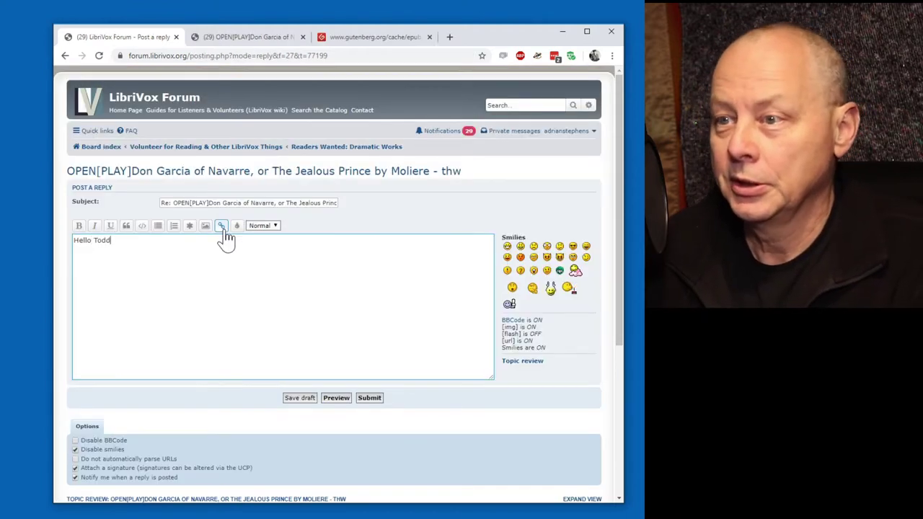
{"action": "key", "text": "Return"}
{"action": "key", "text": "Return"}
{"action": "type", "text": "I would like to rea"}
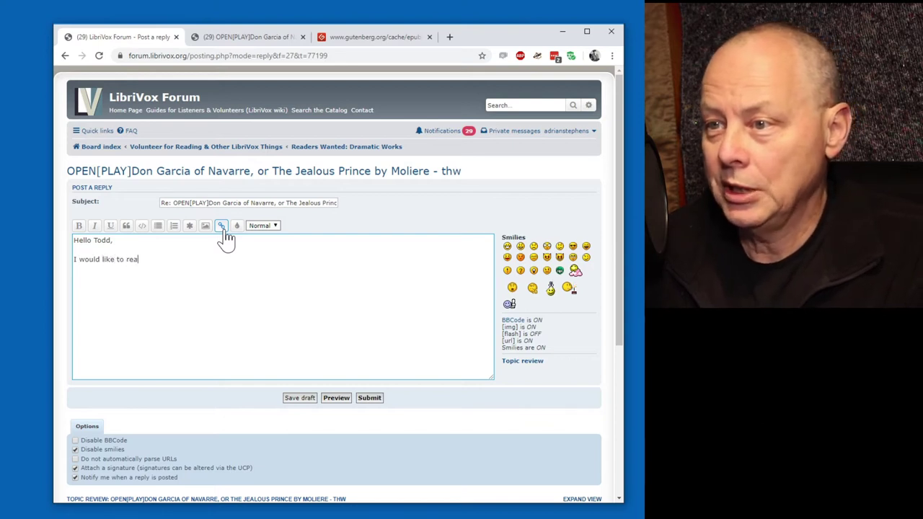
{"action": "type", "text": "d Don Alpho"}
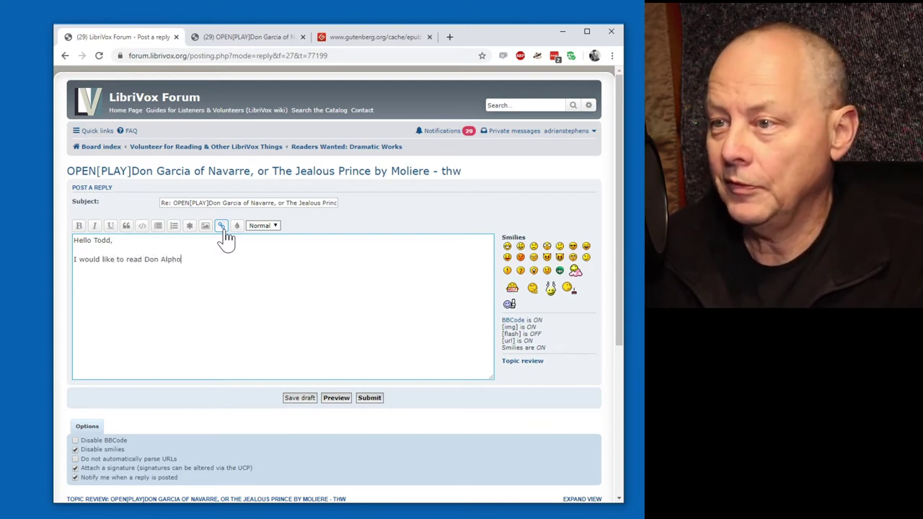
{"action": "type", "text": "nso.  "}
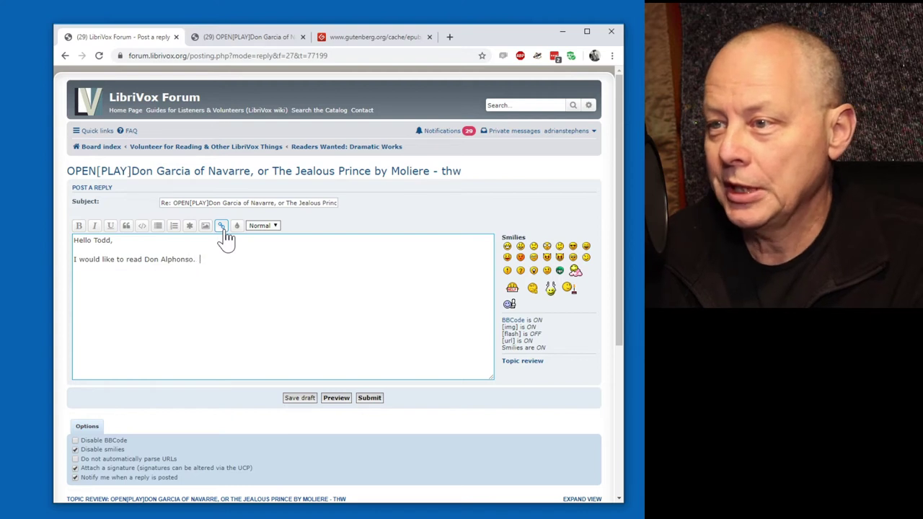
{"action": "type", "text": "Thank you."}
{"action": "key", "text": "Return"}
{"action": "key", "text": "Return"}
{"action": "type", "text": "Best Regards,"}
{"action": "key", "text": "Return"}
{"action": "type", "text": "Adrian"}
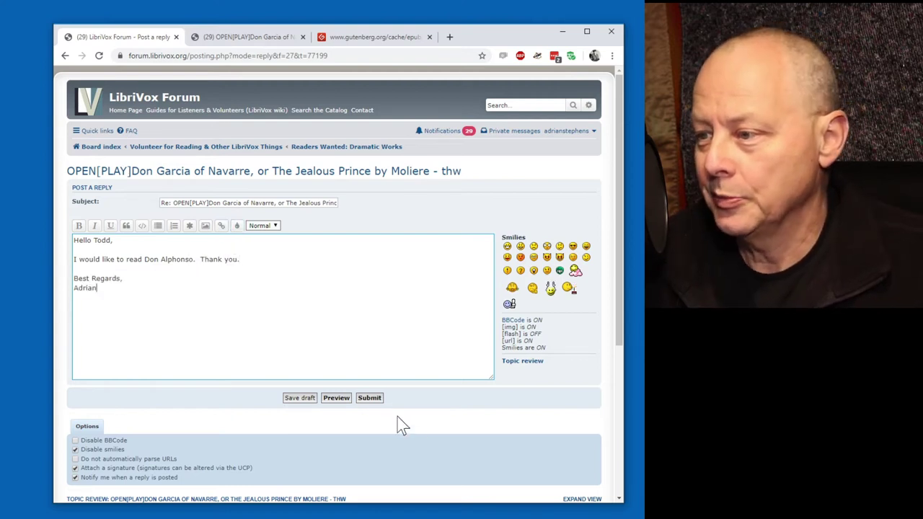
{"action": "left_click", "coordinate": [368, 399]}
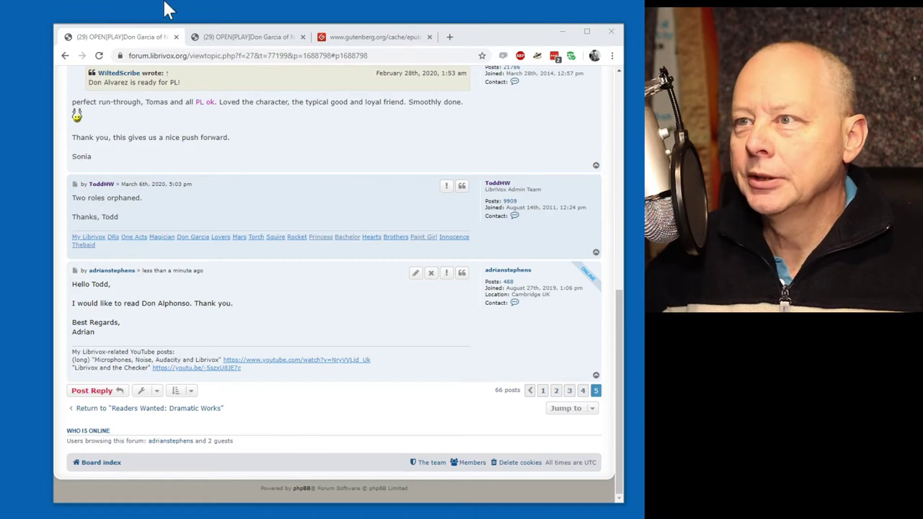
Step: Reload the thread to see the admin's welcoming reply to the Don Alphonso claim
{"action": "left_click", "coordinate": [98, 57]}
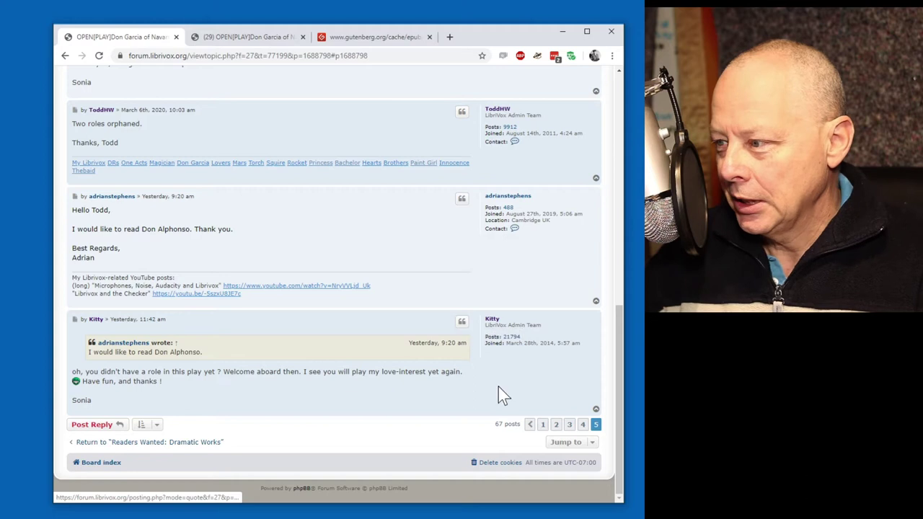
Step: On page 1, confirm the Magic Window lists Don Alphonso's Acts 3 and 5 as Assigned
{"action": "left_click", "coordinate": [543, 425]}
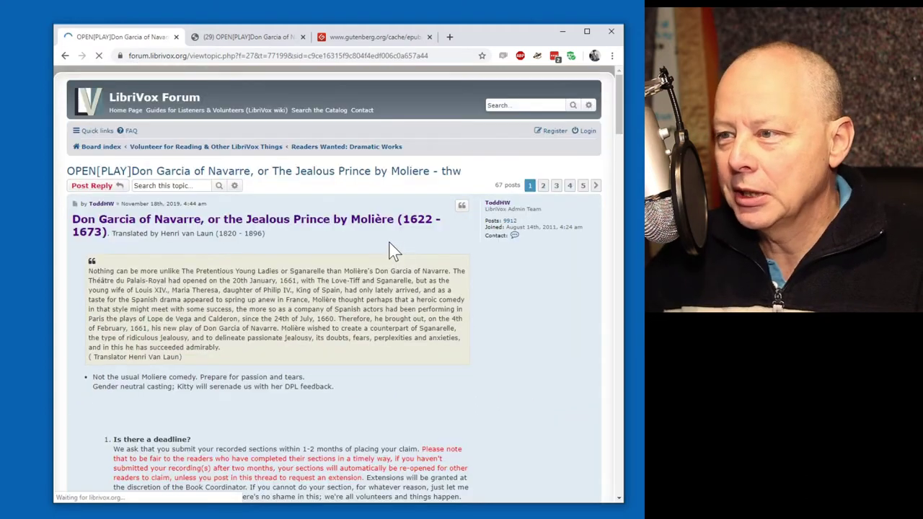
{"action": "scroll", "coordinate": [382, 278], "scroll_direction": "down", "scroll_amount": 10}
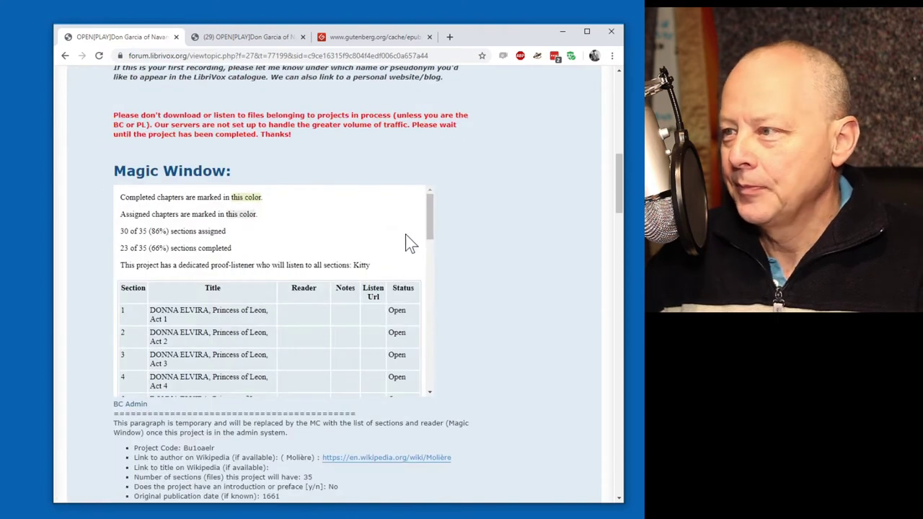
{"action": "left_click_drag", "start_coordinate": [429, 229], "coordinate": [429, 269]}
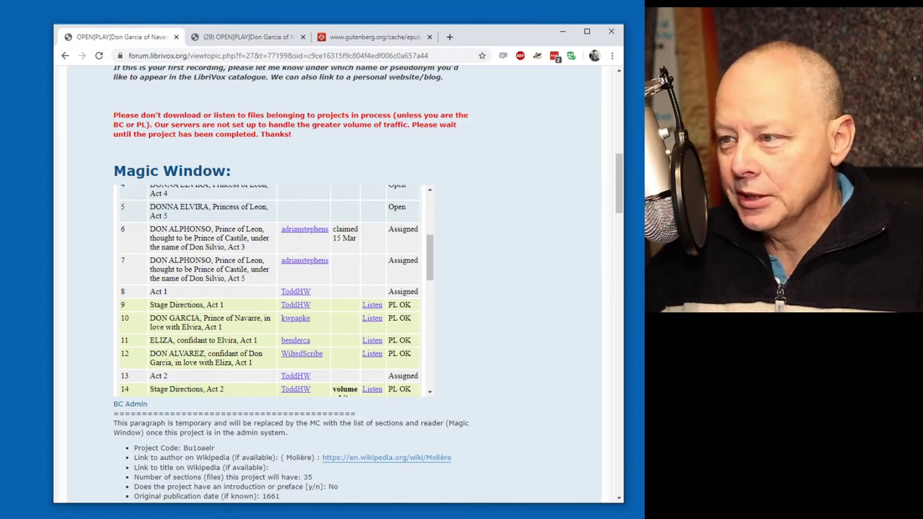
{"action": "scroll", "coordinate": [274, 288], "scroll_direction": "down", "scroll_amount": 5}
{"action": "scroll", "coordinate": [274, 289], "scroll_direction": "up", "scroll_amount": 4}
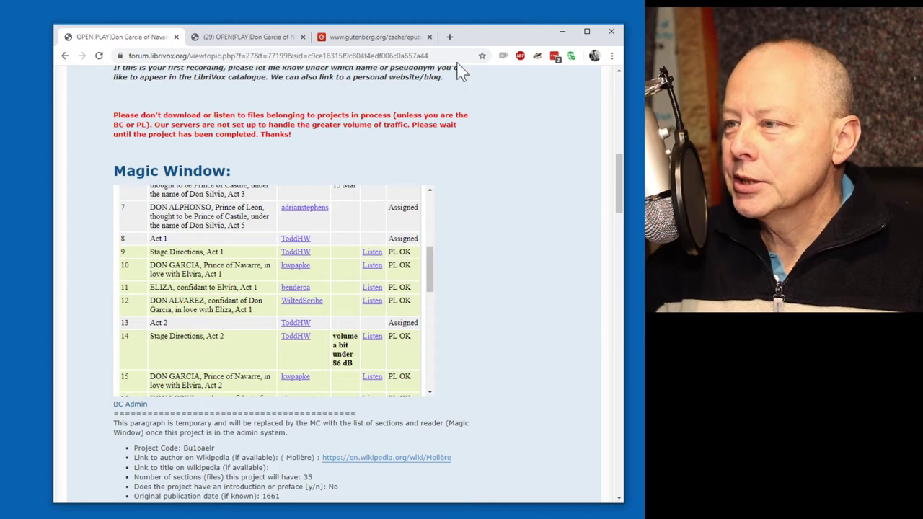
{"action": "scroll", "coordinate": [240, 267], "scroll_direction": "up", "scroll_amount": 1}
{"action": "scroll", "coordinate": [236, 258], "scroll_direction": "up", "scroll_amount": 5}
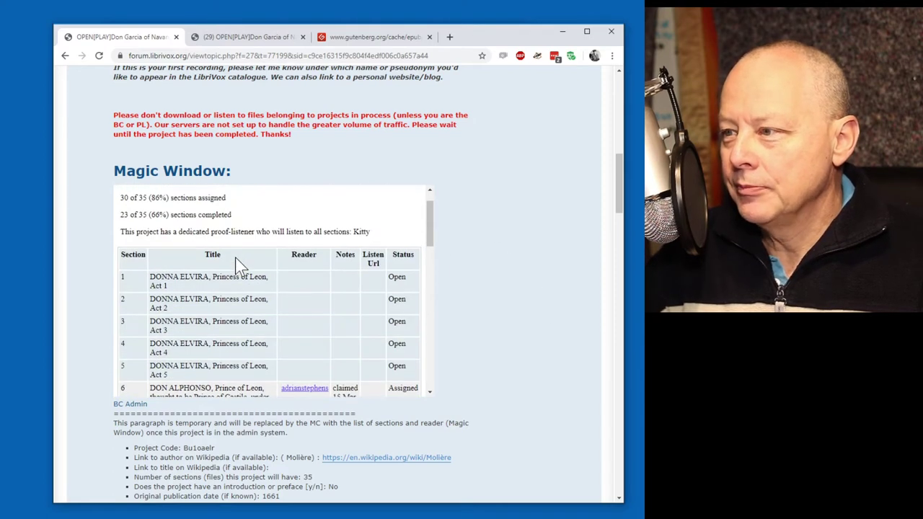
{"action": "scroll", "coordinate": [236, 258], "scroll_direction": "down", "scroll_amount": 1}
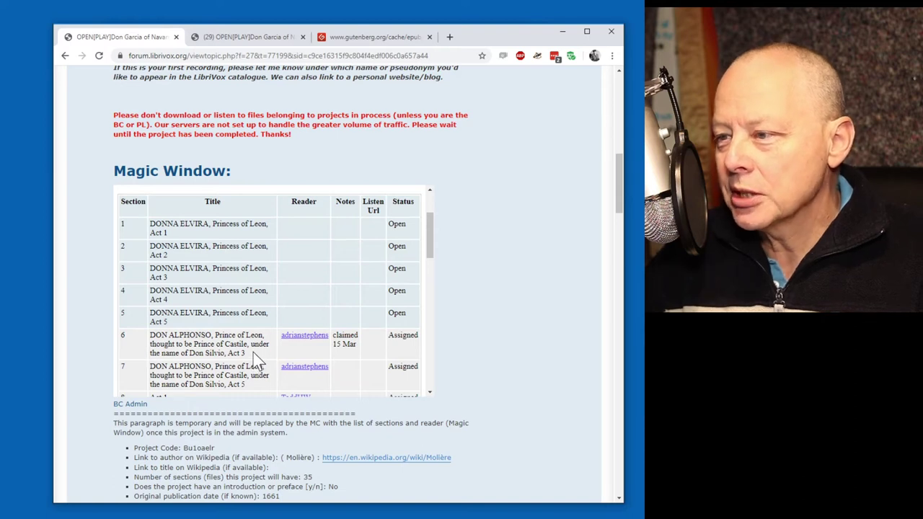
Step: Bring the Gutenberg play text back to Scene II and Alphonso's first speech
{"action": "left_click", "coordinate": [393, 41]}
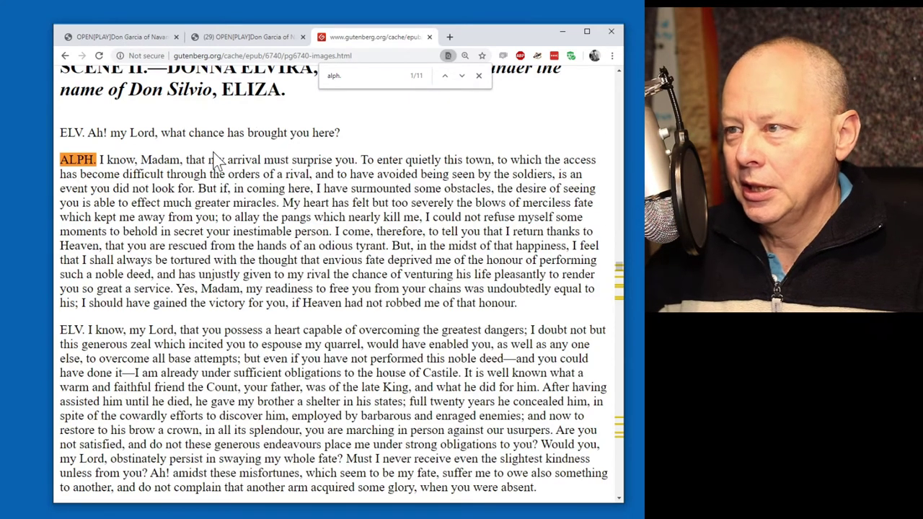
{"action": "scroll", "coordinate": [215, 158], "scroll_direction": "up", "scroll_amount": 2}
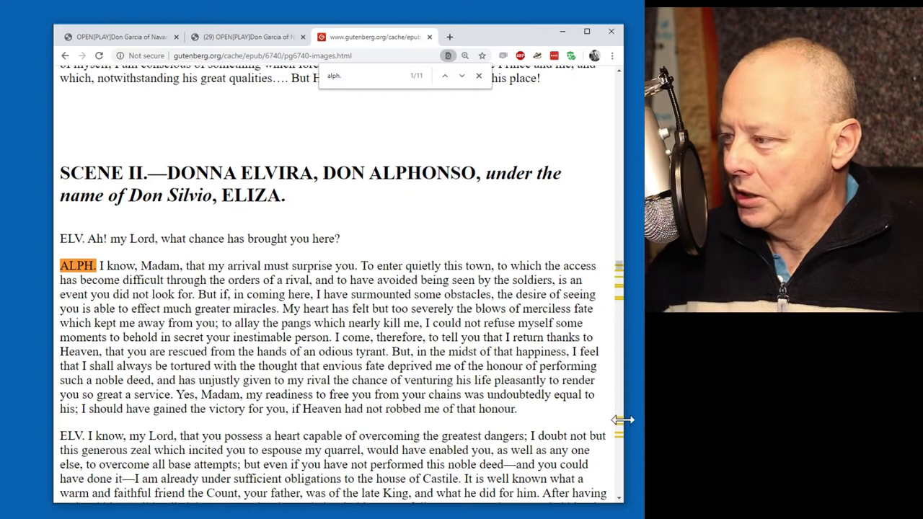
{"action": "scroll", "coordinate": [333, 256], "scroll_direction": "down", "scroll_amount": 2}
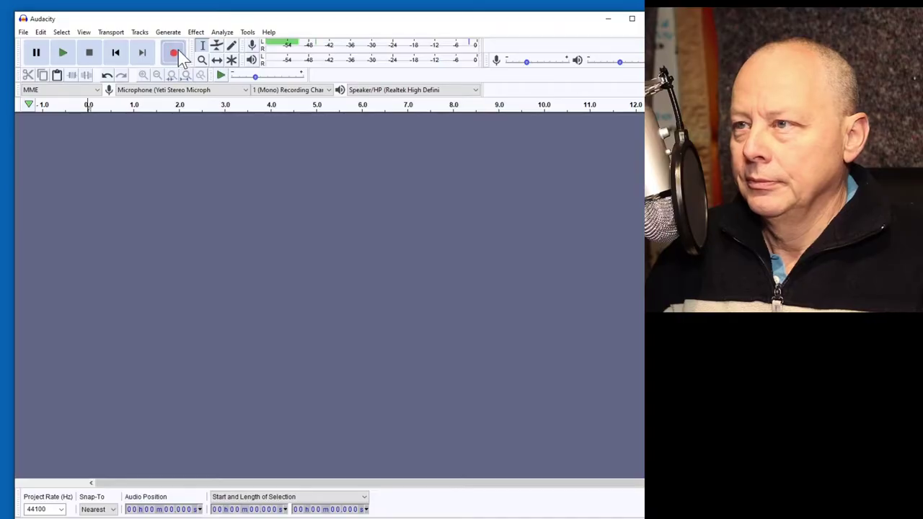
Step: Start recording on a new mono track, minimize Audacity, and return to the forum thread
{"action": "left_click", "coordinate": [176, 53]}
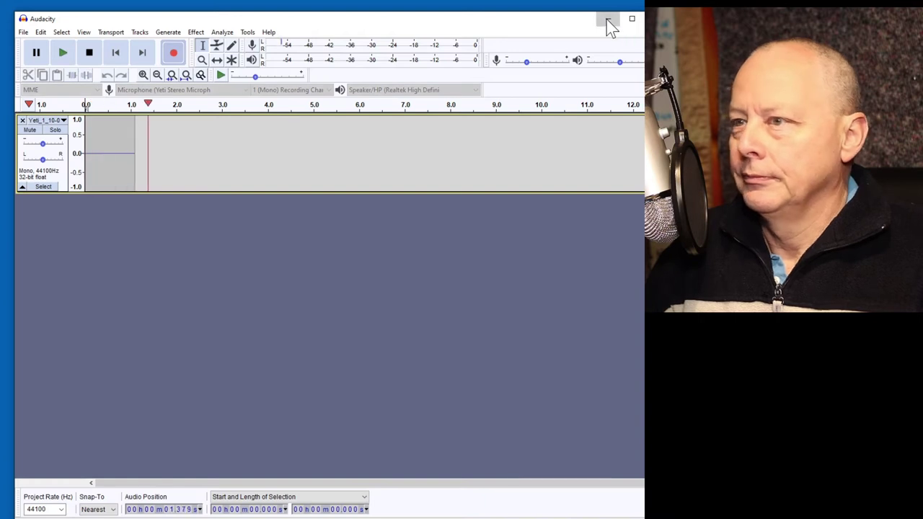
{"action": "left_click", "coordinate": [608, 18]}
{"action": "key", "text": "ctrl+Tab"}
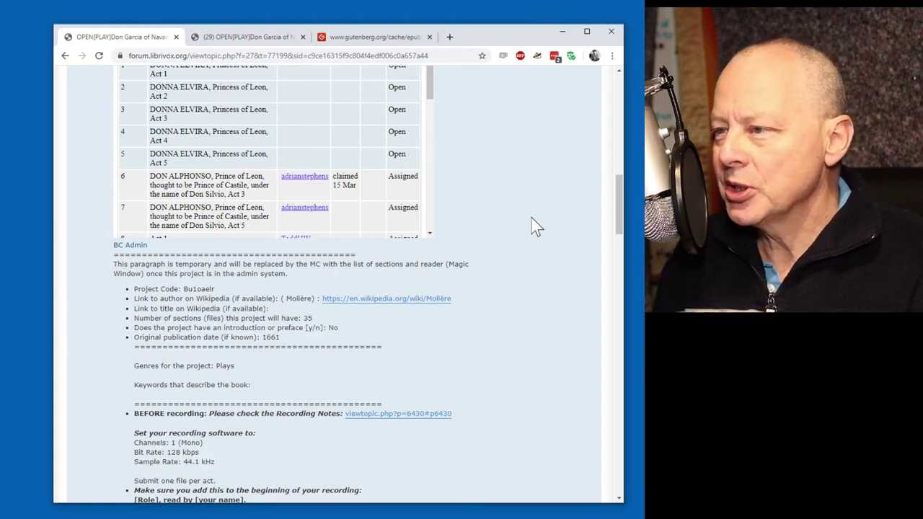
Step: Return to the Gutenberg play text showing Scene II with Alphonso's marked speech
{"action": "left_click", "coordinate": [386, 37]}
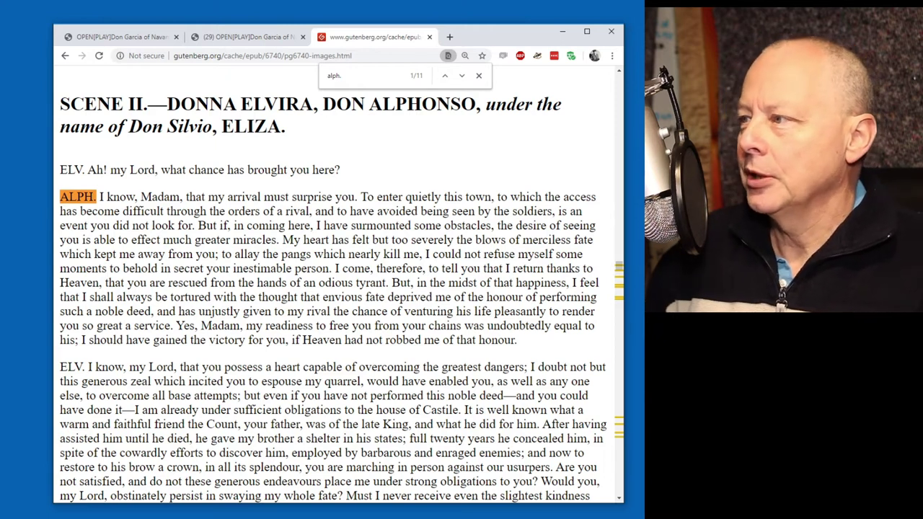
Step: Narrow the Gutenberg play text window, move it up and right, and scroll through Scene II
{"action": "left_click_drag", "start_coordinate": [625, 116], "coordinate": [454, 130]}
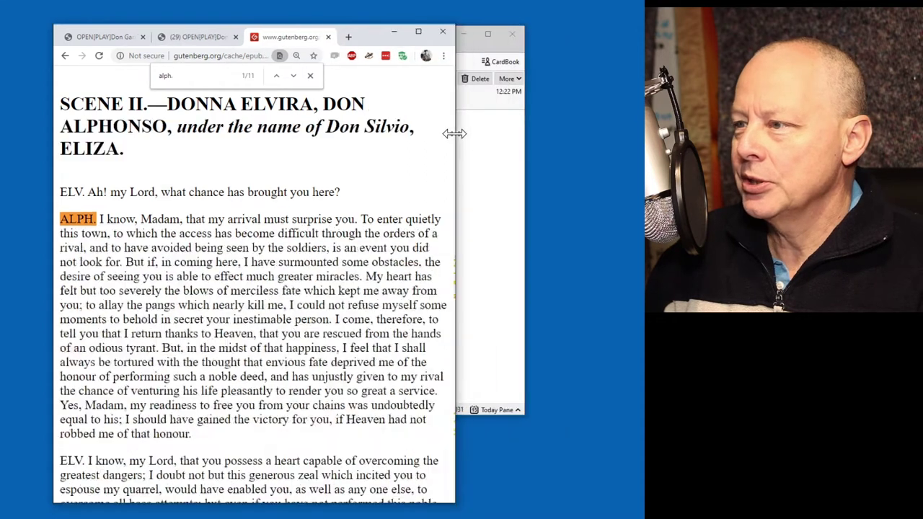
{"action": "left_click_drag", "start_coordinate": [365, 30], "coordinate": [439, 25]}
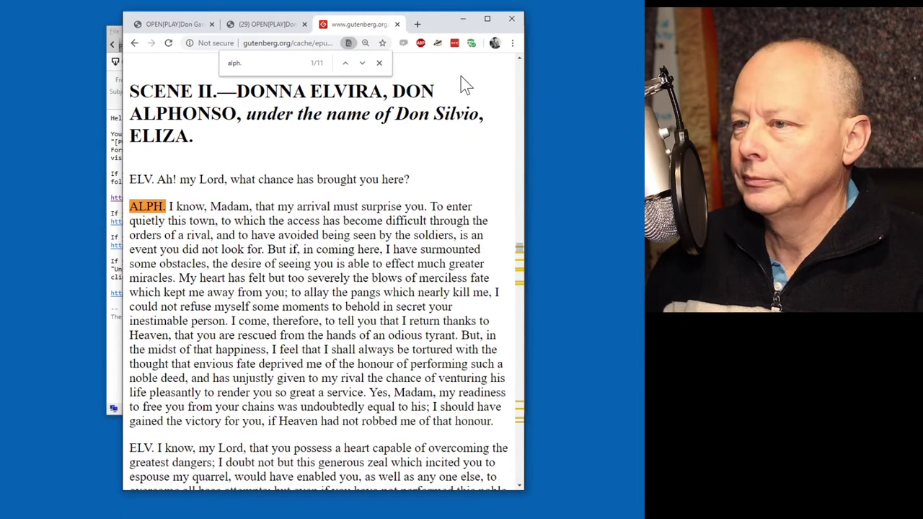
{"action": "scroll", "coordinate": [465, 191], "scroll_direction": "down", "scroll_amount": 3}
{"action": "scroll", "coordinate": [469, 185], "scroll_direction": "up", "scroll_amount": 1}
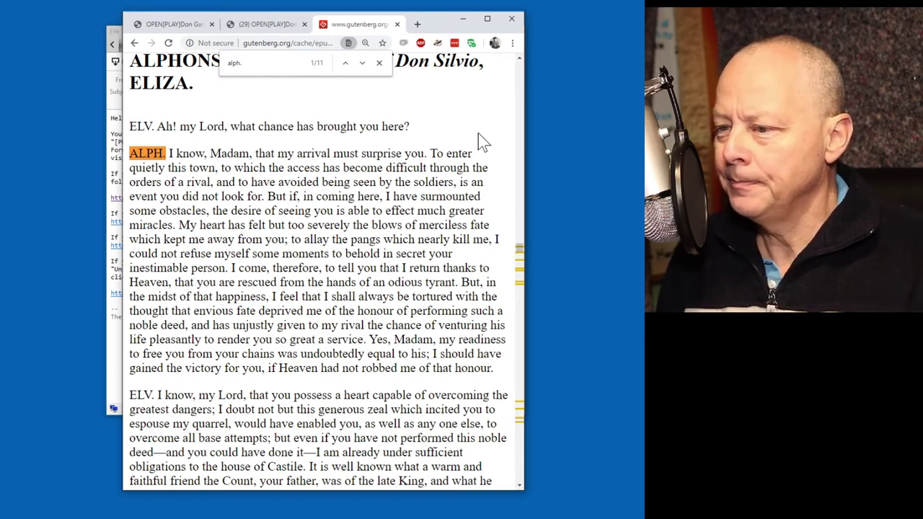
Step: Scroll down through Alphonso's later speeches in the play text
{"action": "scroll", "coordinate": [510, 267], "scroll_direction": "down", "scroll_amount": 10}
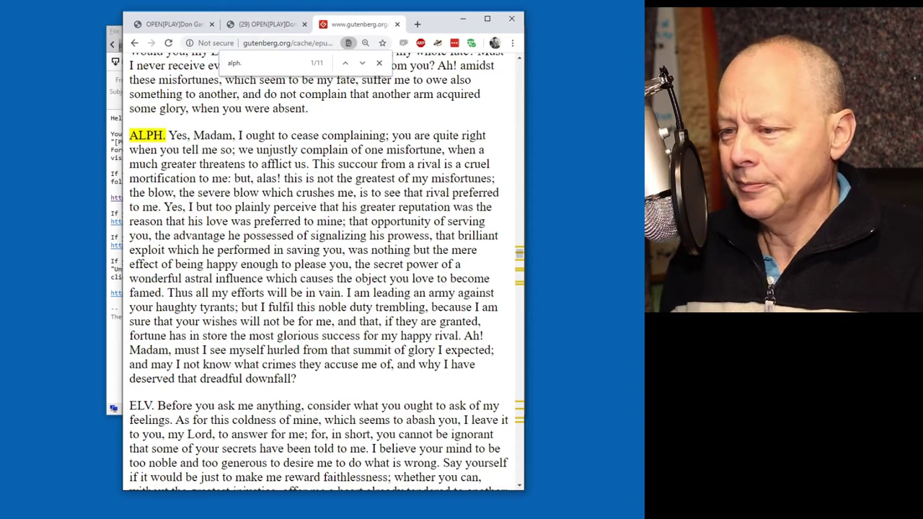
{"action": "scroll", "coordinate": [462, 244], "scroll_direction": "down", "scroll_amount": 11}
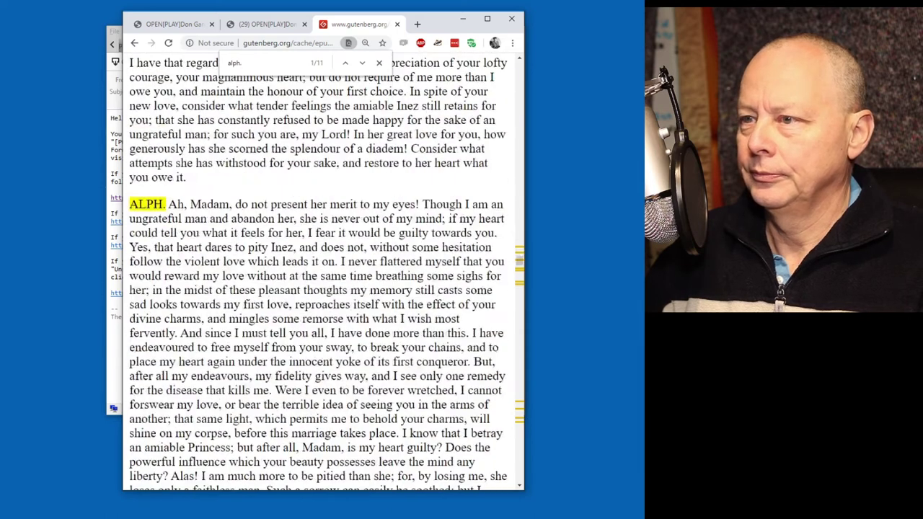
{"action": "scroll", "coordinate": [317, 274], "scroll_direction": "down", "scroll_amount": 2}
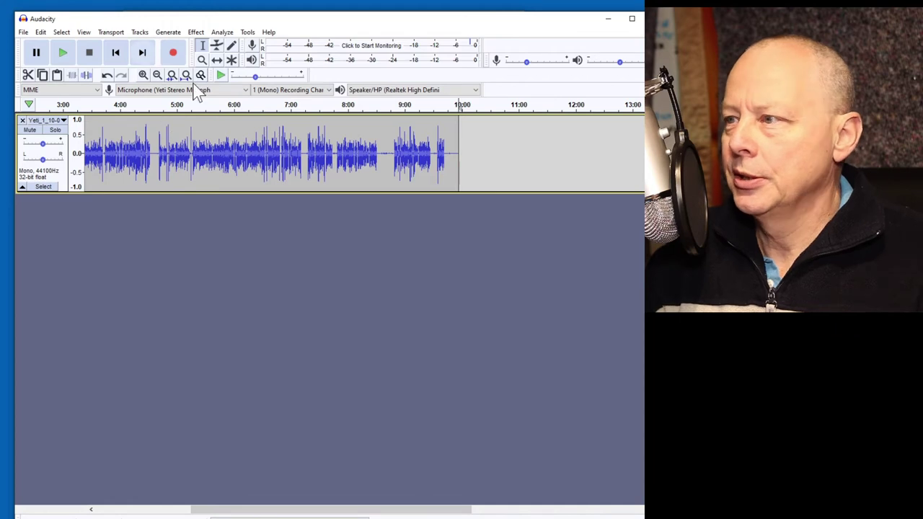
Step: Zoom into the track end around 9:35–10:10 and switch the track display to Waveform (dB)
{"action": "scroll", "coordinate": [464, 159], "scroll_direction": "up", "scroll_amount": 4, "text": "ctrl"}
{"action": "scroll", "coordinate": [265, 166], "scroll_direction": "left", "scroll_amount": 3}
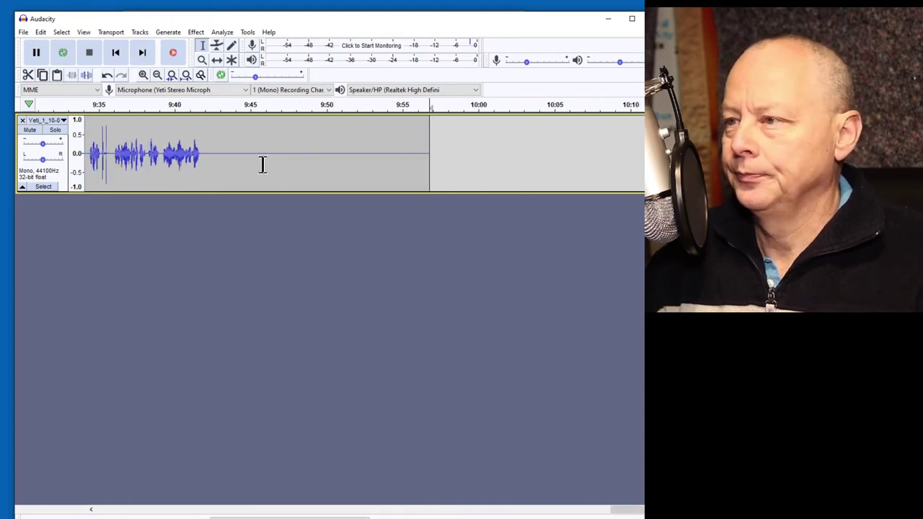
{"action": "left_click", "coordinate": [64, 120]}
{"action": "left_click", "coordinate": [82, 210]}
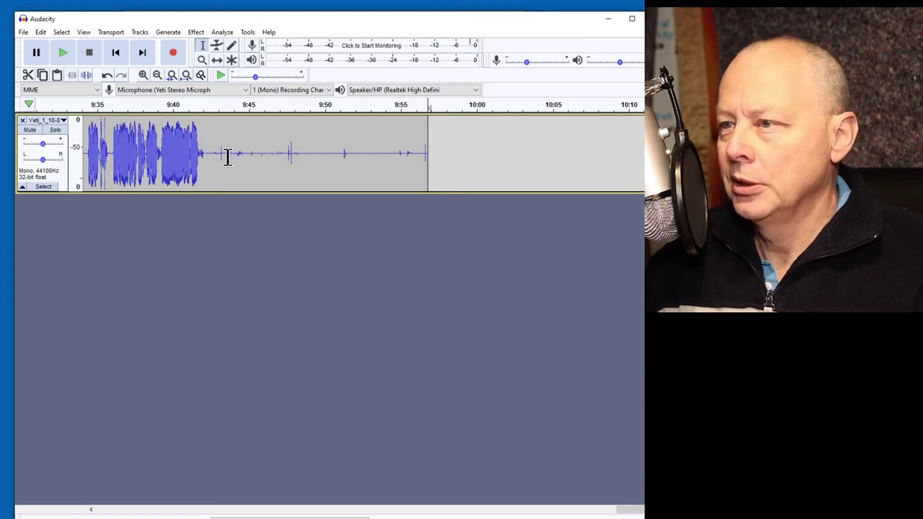
Step: Select the quiet 9:43–9:56 stretch and apply Normalize to it
{"action": "left_click_drag", "start_coordinate": [214, 149], "coordinate": [415, 147]}
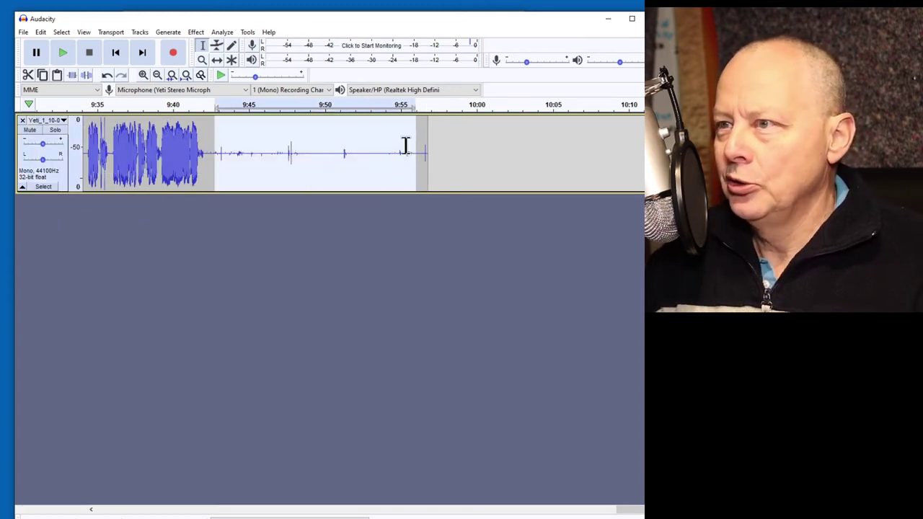
{"action": "left_click", "coordinate": [195, 31]}
{"action": "left_click", "coordinate": [218, 226]}
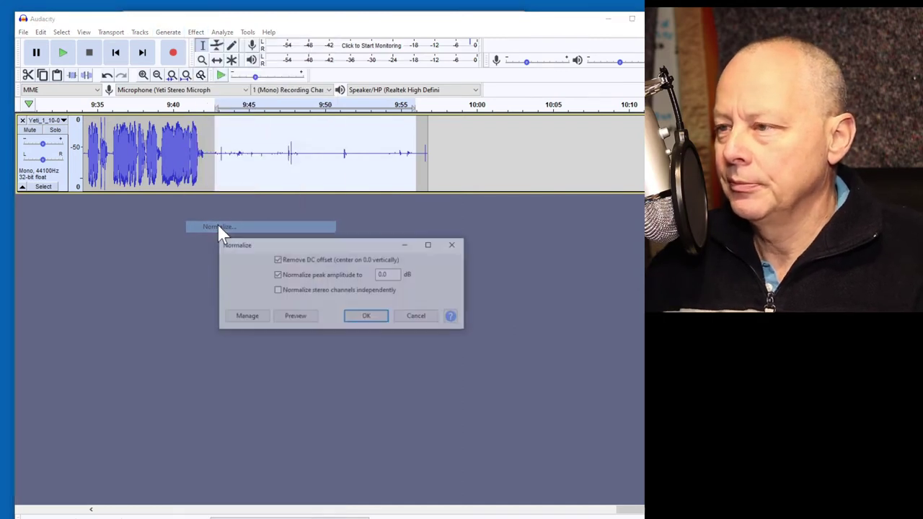
{"action": "left_click", "coordinate": [368, 318]}
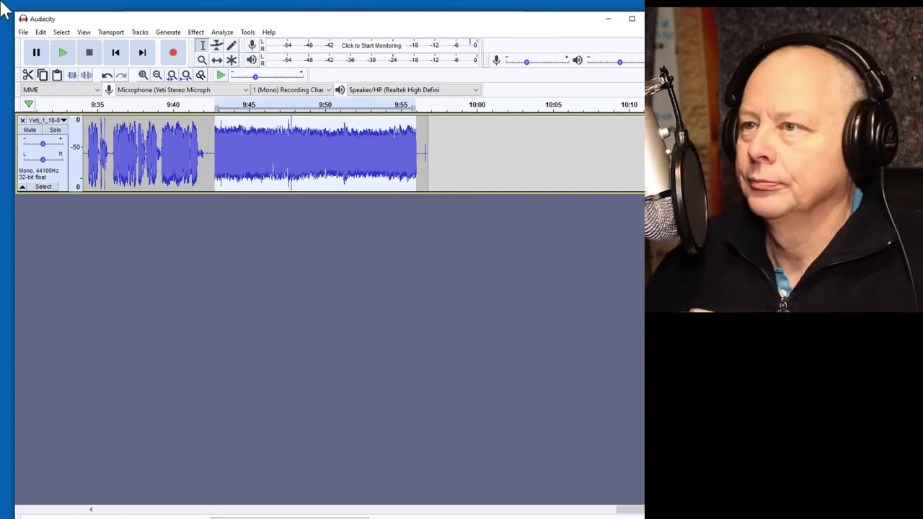
Step: Play the normalized section from 9:45, stop, then silence the selected noisy stretch
{"action": "left_click", "coordinate": [63, 55]}
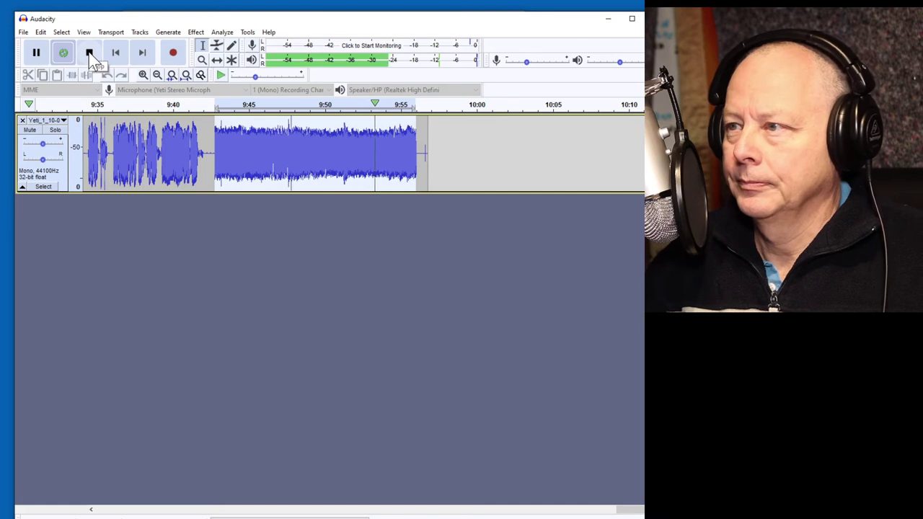
{"action": "left_click", "coordinate": [91, 56]}
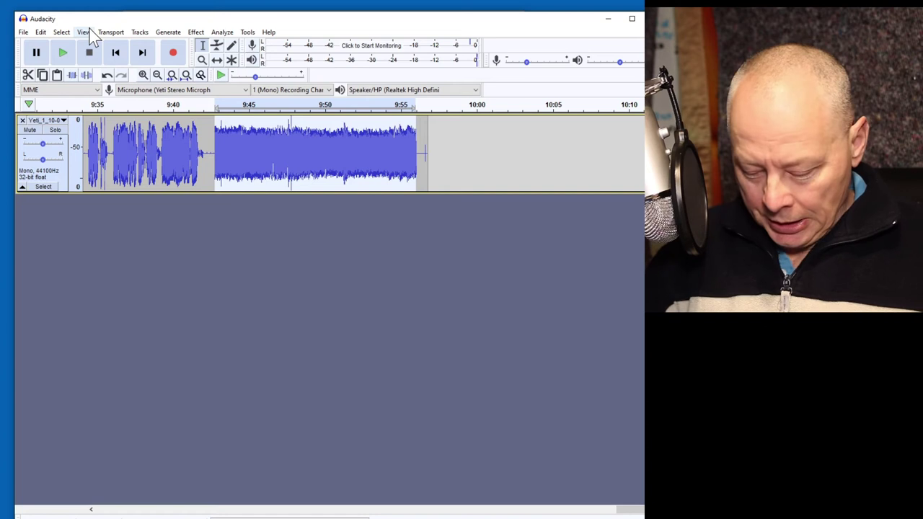
{"action": "key", "text": "ctrl+r"}
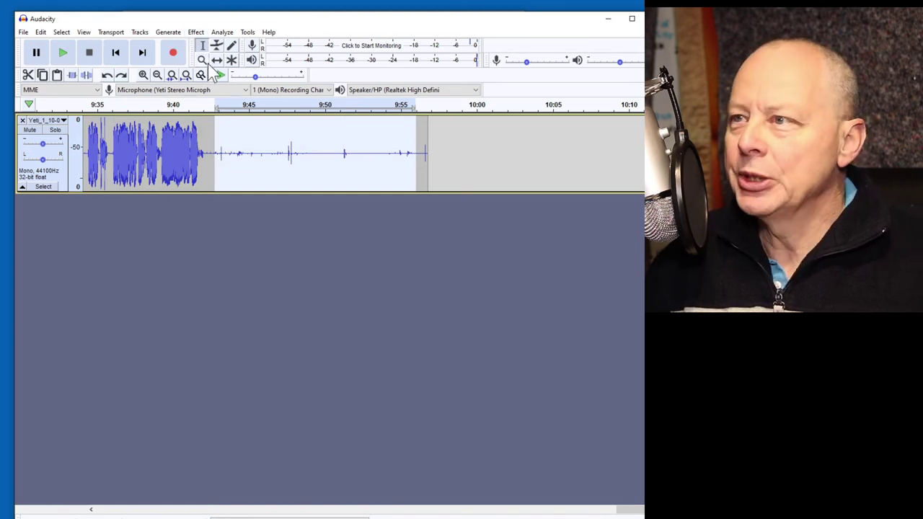
Step: Capture a Noise Reduction noise profile from the selected quiet stretch
{"action": "left_click", "coordinate": [195, 32]}
{"action": "left_click", "coordinate": [206, 46]}
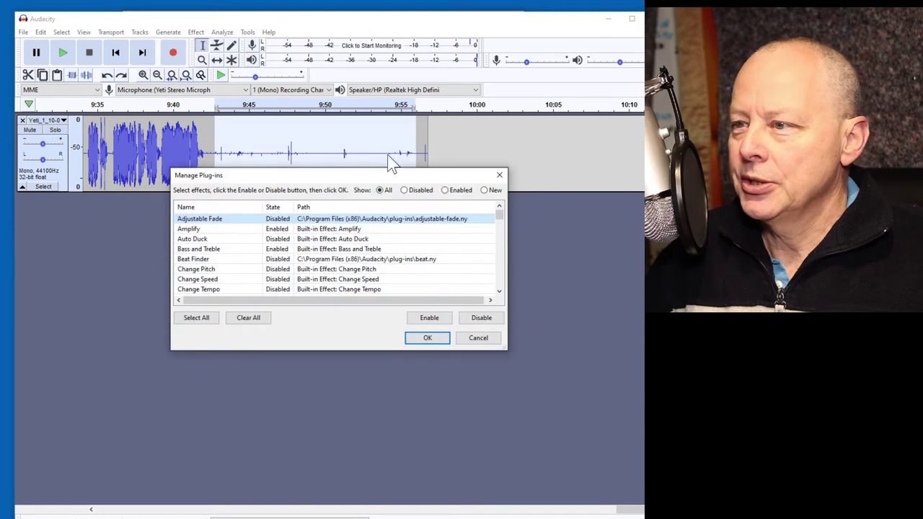
{"action": "left_click", "coordinate": [476, 338]}
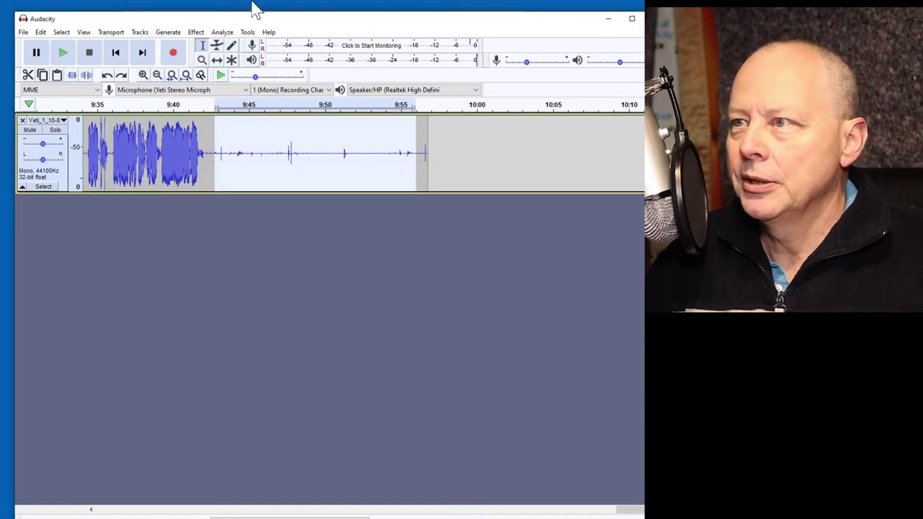
{"action": "left_click", "coordinate": [196, 32]}
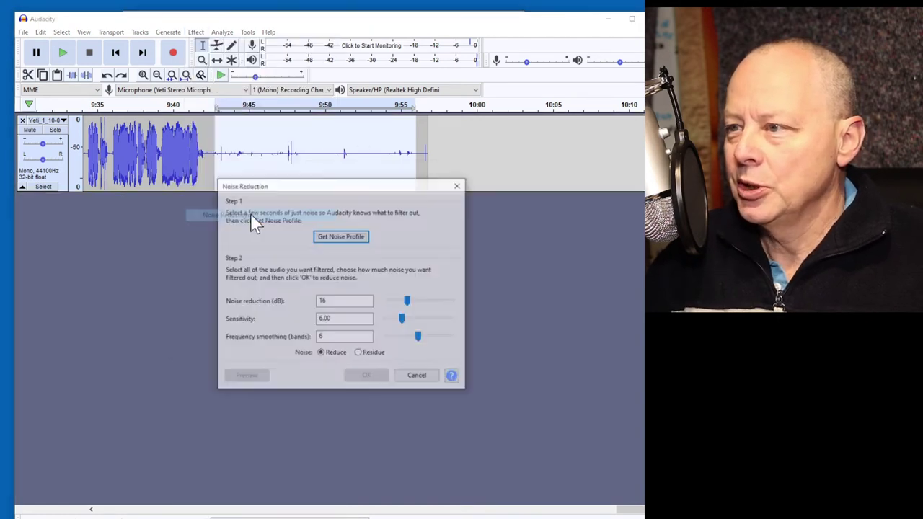
{"action": "left_click", "coordinate": [245, 214]}
{"action": "left_click", "coordinate": [336, 237]}
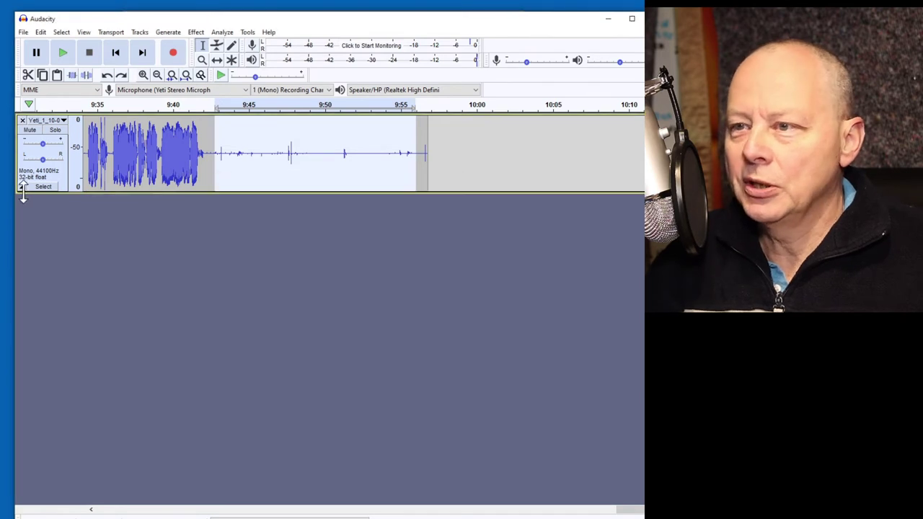
Step: Select the whole track and apply 12 dB Noise Reduction
{"action": "left_click", "coordinate": [50, 184]}
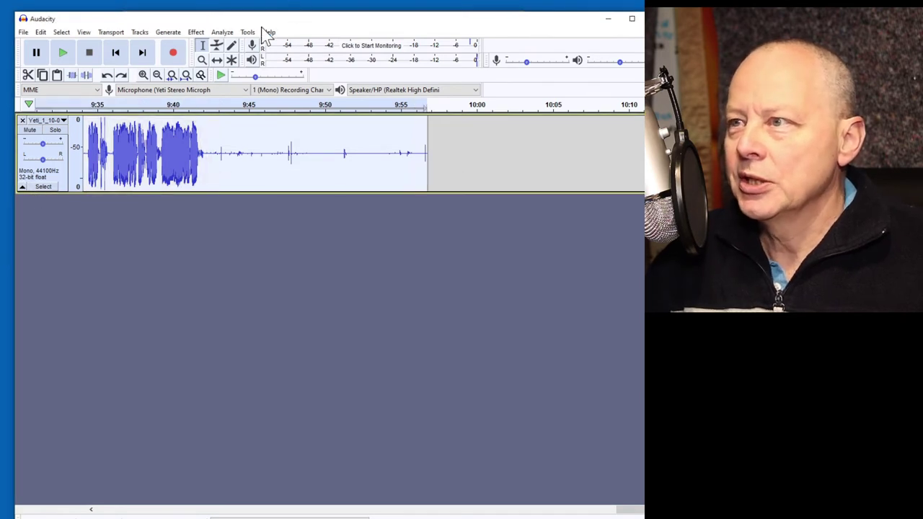
{"action": "left_click", "coordinate": [196, 33]}
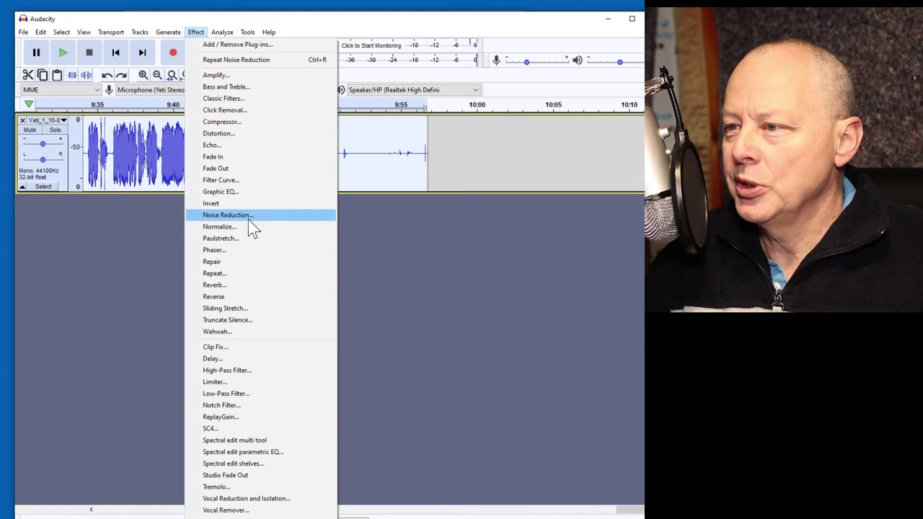
{"action": "left_click", "coordinate": [248, 216]}
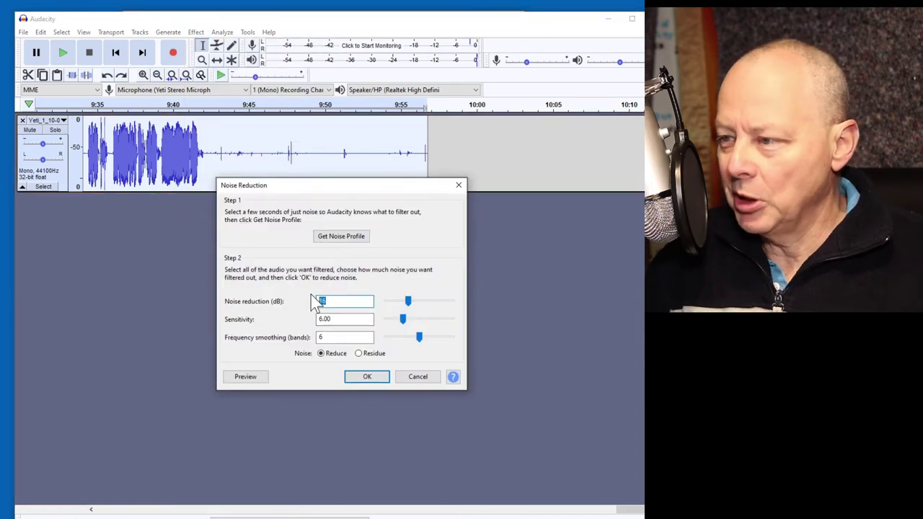
{"action": "type", "text": "12"}
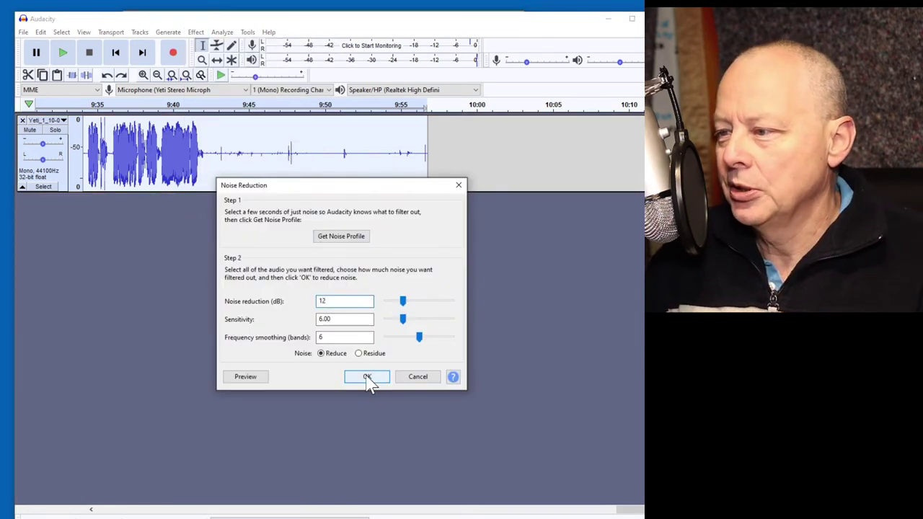
{"action": "left_click", "coordinate": [368, 380]}
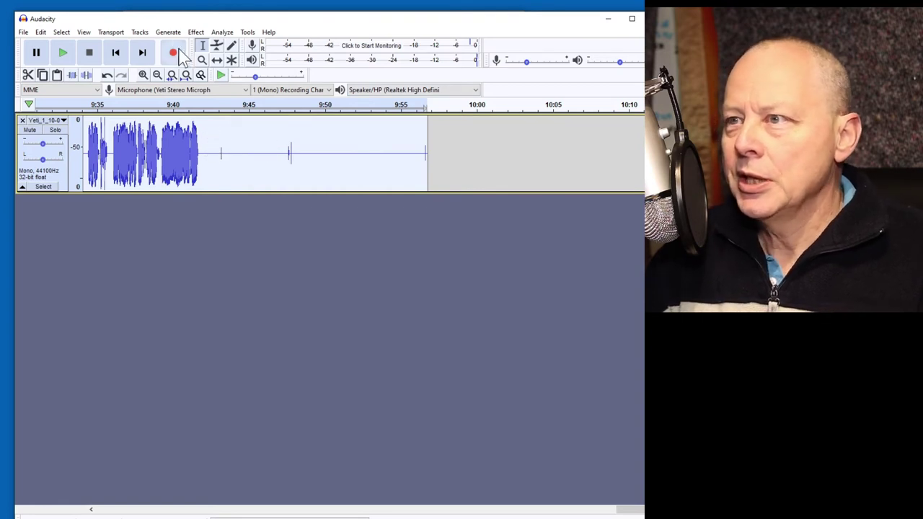
Step: Truncate silences longer than 2.5 s down to 2.5 s and view the shortened track end
{"action": "left_click", "coordinate": [195, 32]}
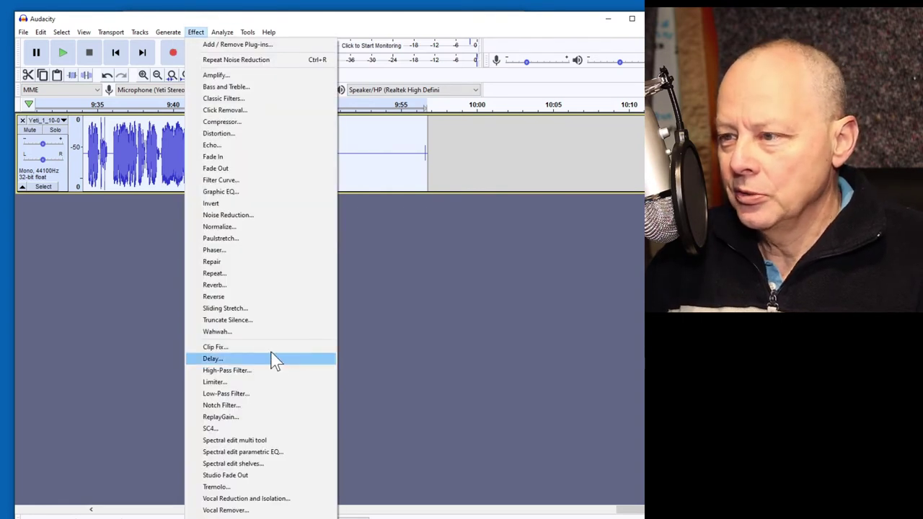
{"action": "left_click", "coordinate": [268, 323]}
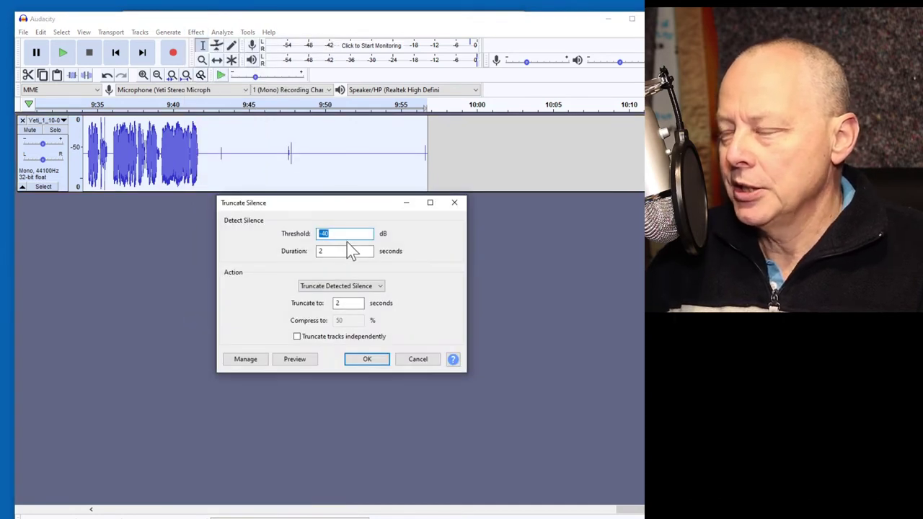
{"action": "type", "text": "2"}
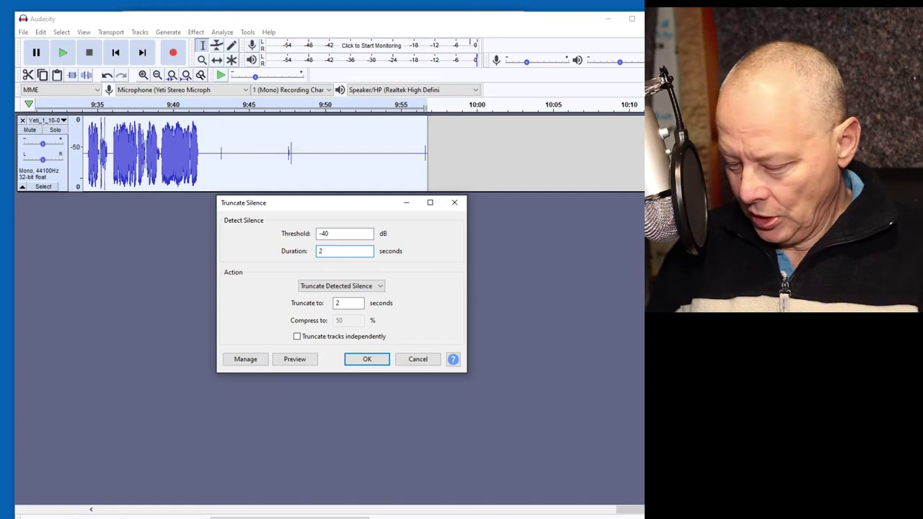
{"action": "type", "text": ".5"}
{"action": "type", "text": "2"}
{"action": "type", "text": ".5"}
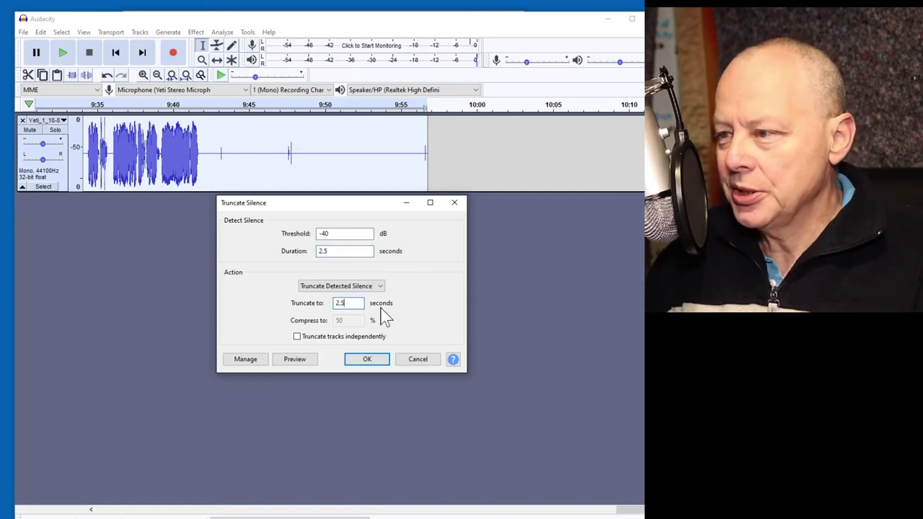
{"action": "left_click", "coordinate": [367, 359]}
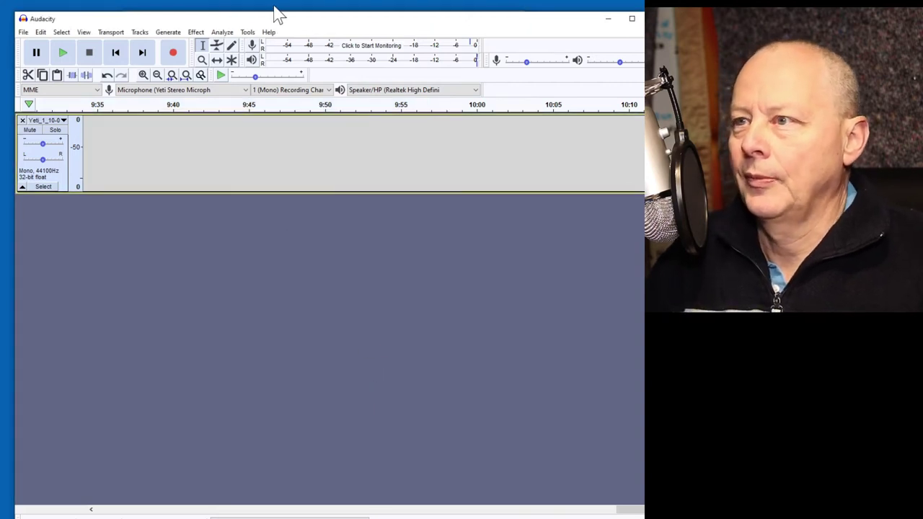
{"action": "left_click", "coordinate": [143, 52]}
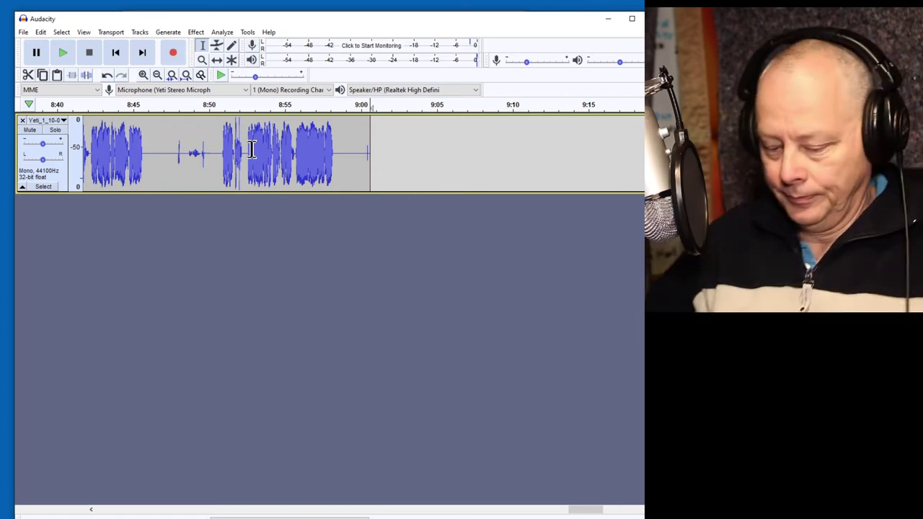
Step: Play back the audio around 8:51 to locate the stray snippet
{"action": "scroll", "coordinate": [346, 144], "scroll_direction": "left", "scroll_amount": 3}
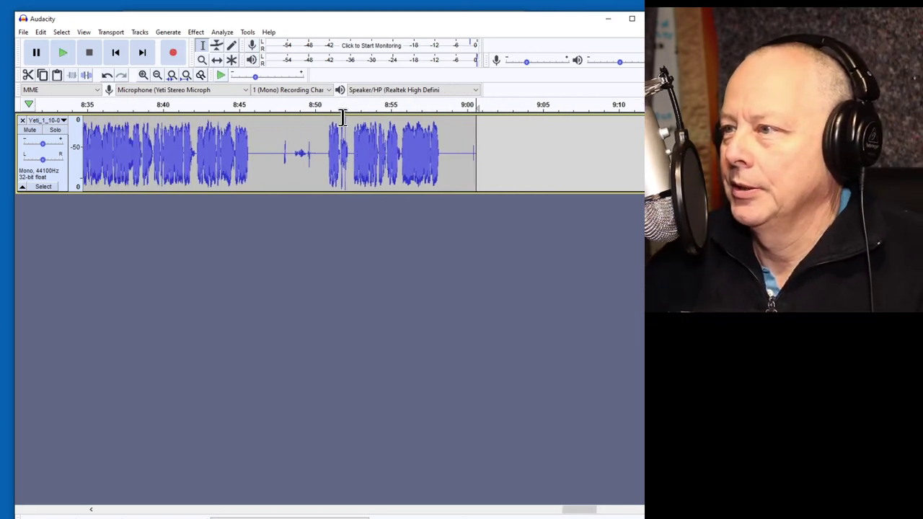
{"action": "left_click", "coordinate": [353, 105]}
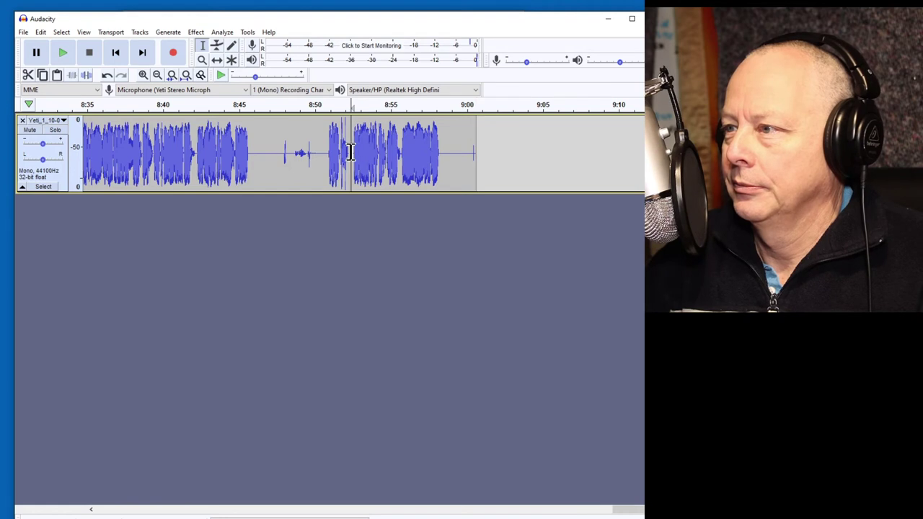
{"action": "left_click", "coordinate": [348, 109]}
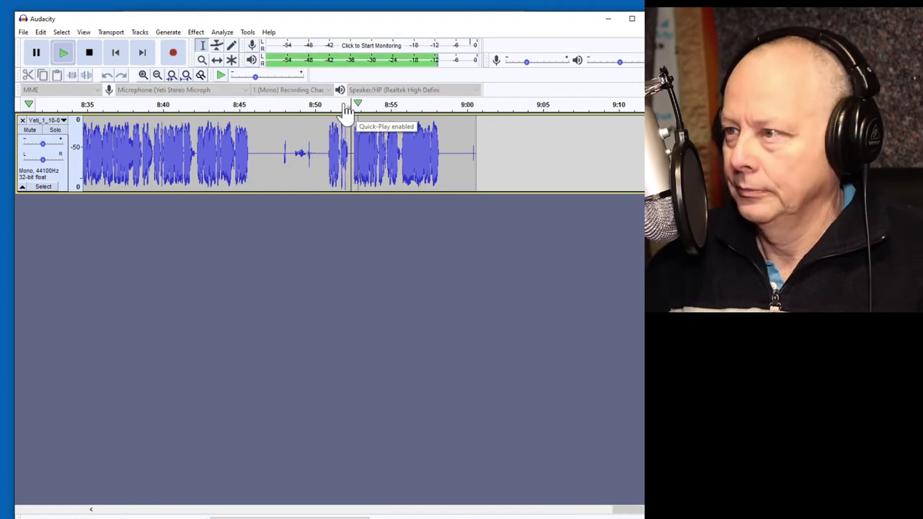
{"action": "key", "text": "p"}
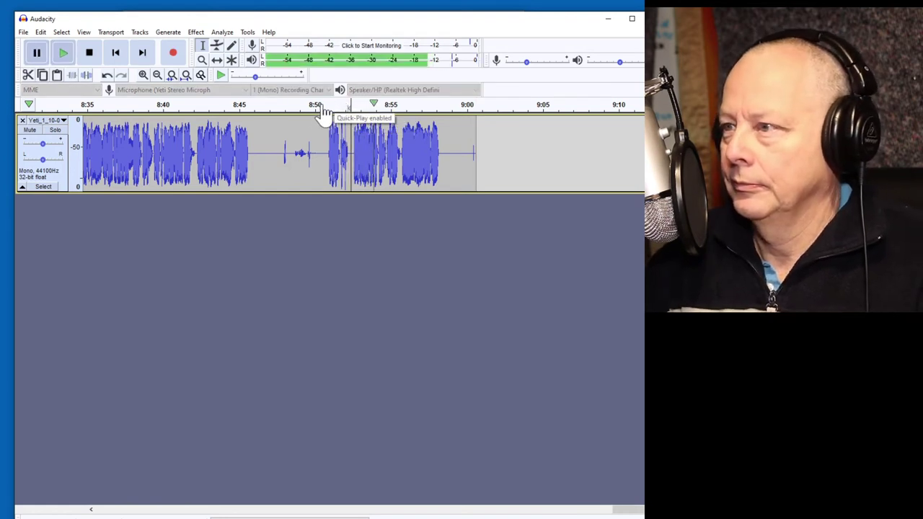
{"action": "left_click", "coordinate": [327, 108]}
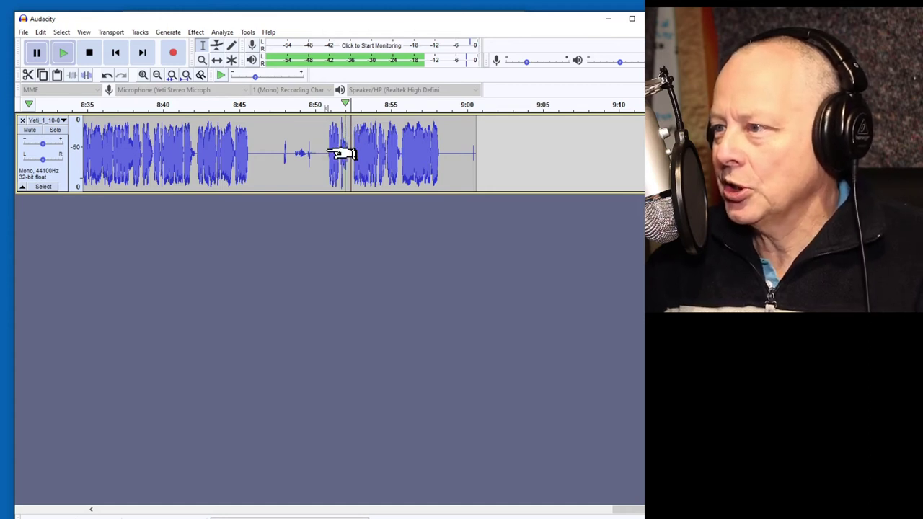
Step: Delete the stray clip near 8:51 and select the quiet gap before it
{"action": "double_click", "coordinate": [341, 150]}
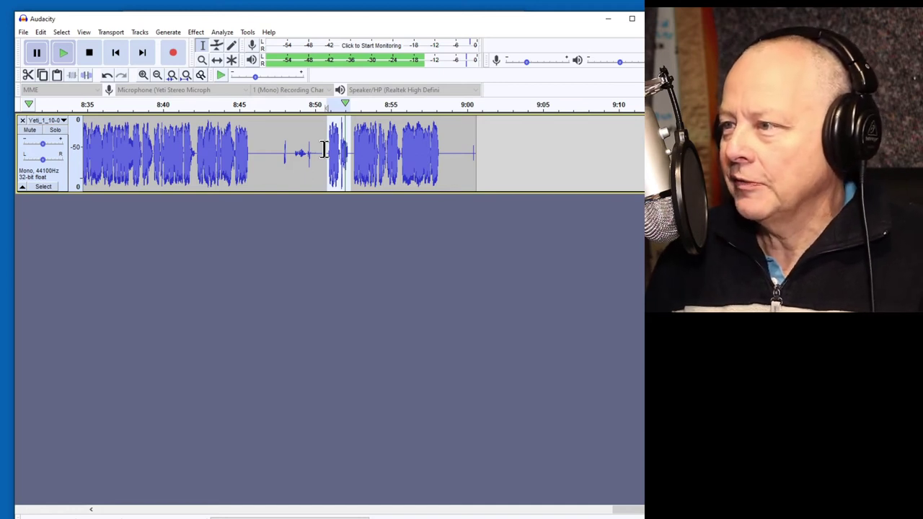
{"action": "key", "text": "Delete"}
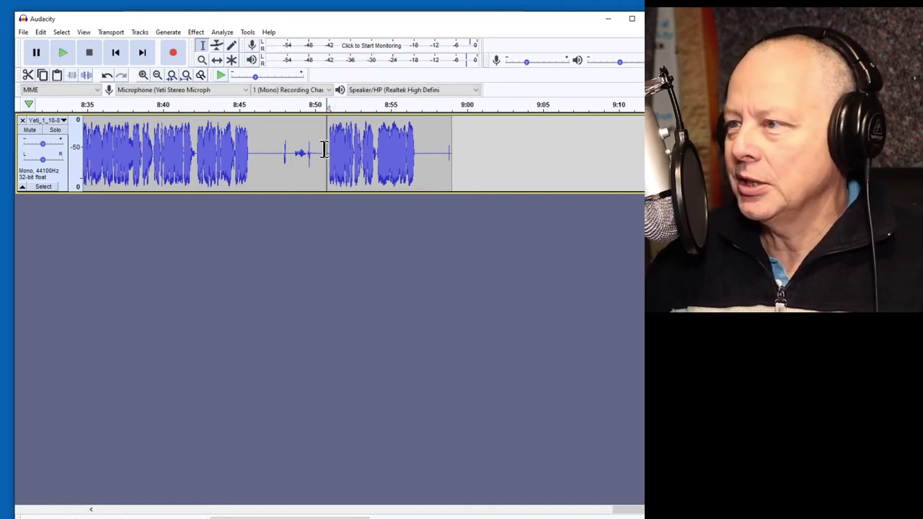
{"action": "double_click", "coordinate": [273, 146]}
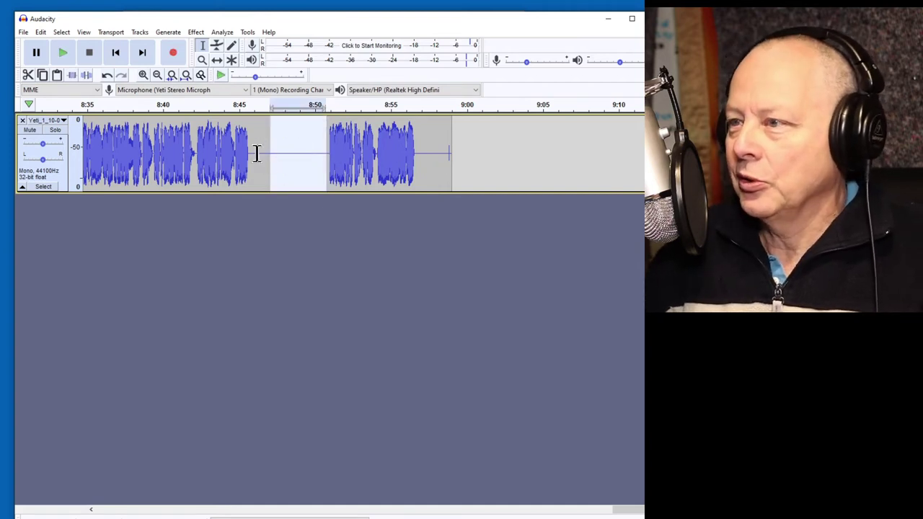
{"action": "scroll", "coordinate": [165, 140], "scroll_direction": "left", "scroll_amount": 10}
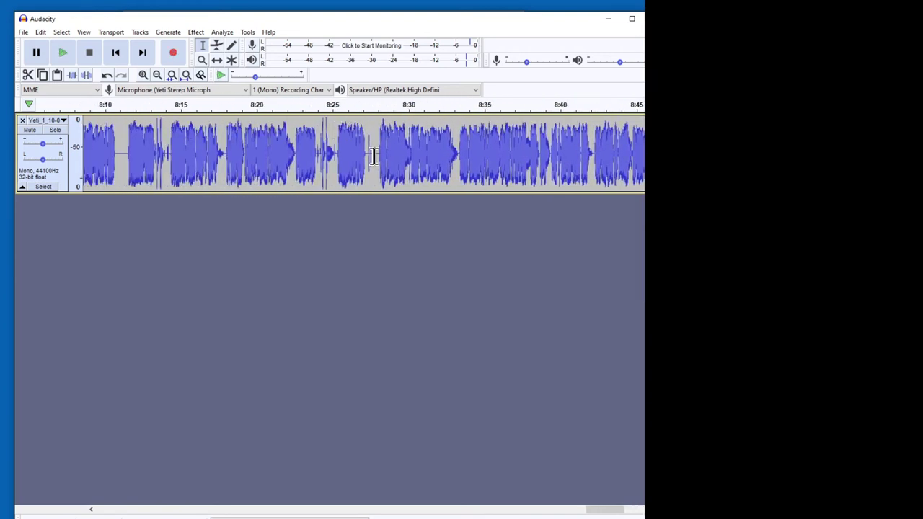
Step: Play the passage around 8:25 to locate the stray noises
{"action": "left_click_drag", "start_coordinate": [373, 157], "coordinate": [368, 156]}
{"action": "left_click", "coordinate": [336, 154]}
{"action": "key", "text": "space"}
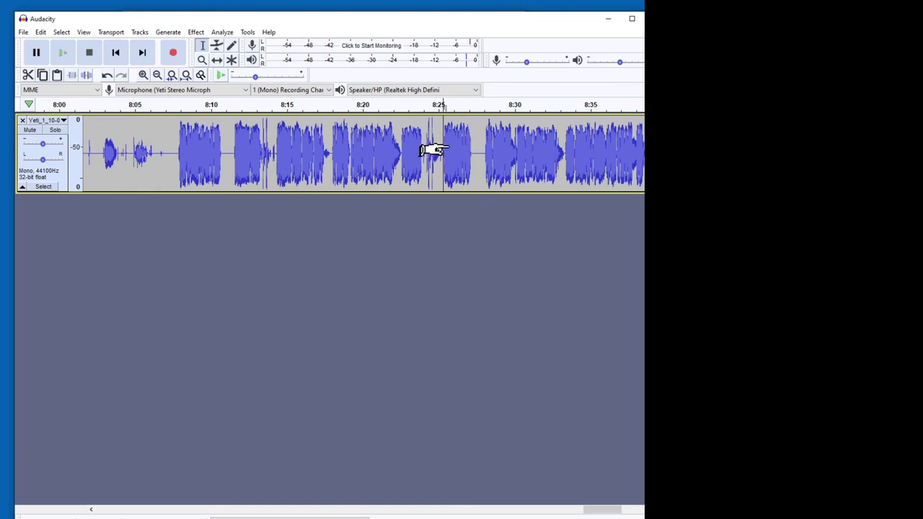
{"action": "scroll", "coordinate": [432, 150], "scroll_direction": "up", "scroll_amount": 3, "text": "ctrl"}
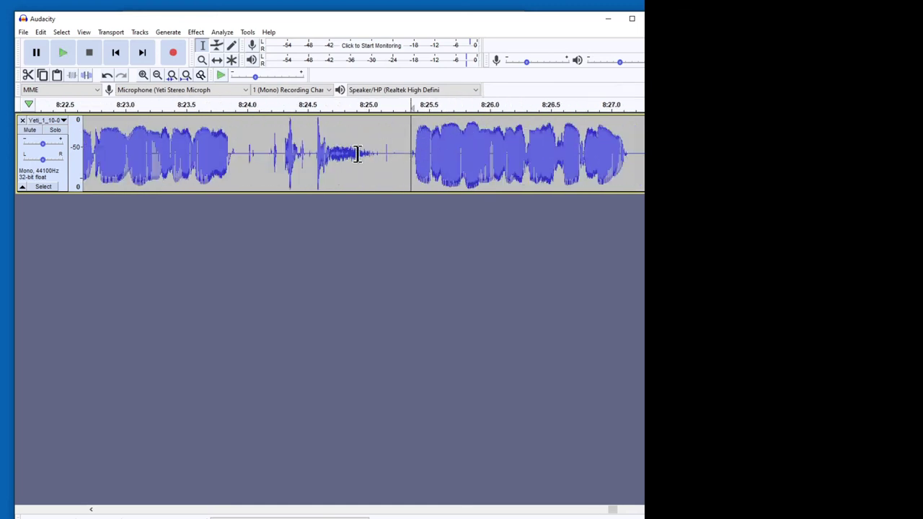
{"action": "scroll", "coordinate": [377, 152], "scroll_direction": "left", "scroll_amount": 3}
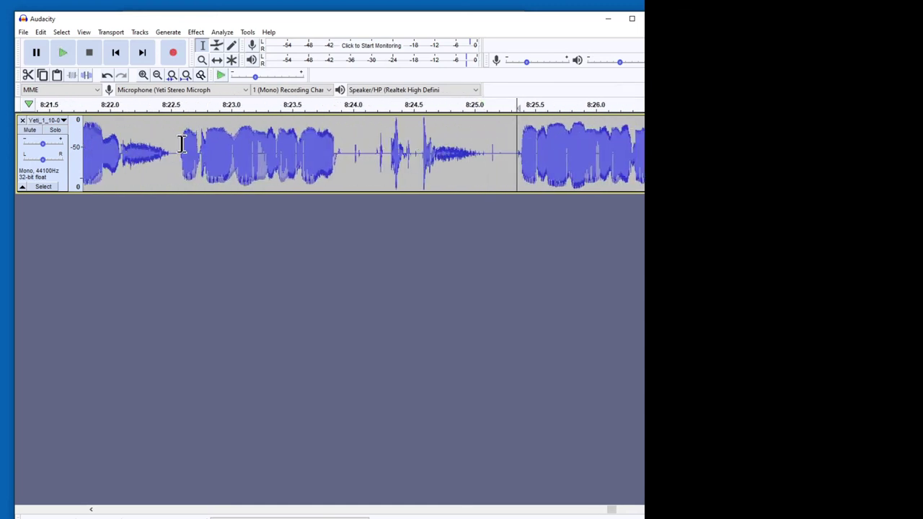
{"action": "left_click", "coordinate": [513, 105]}
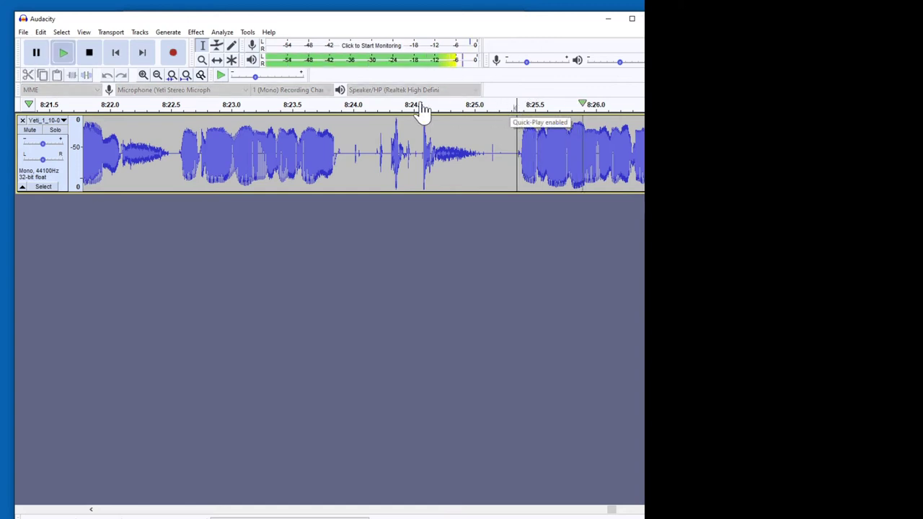
{"action": "key", "text": "p"}
Step: Pinpoint 8:22.5 and delete the 8:22.5–8:25.3 stretch containing the stray sounds
{"action": "left_click", "coordinate": [184, 107]}
{"action": "key", "text": "p"}
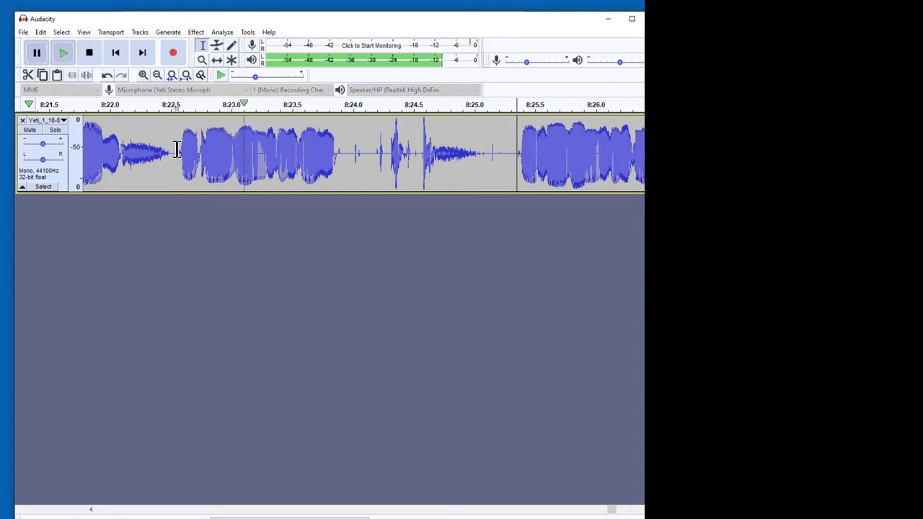
{"action": "left_click", "coordinate": [174, 154], "text": "shift"}
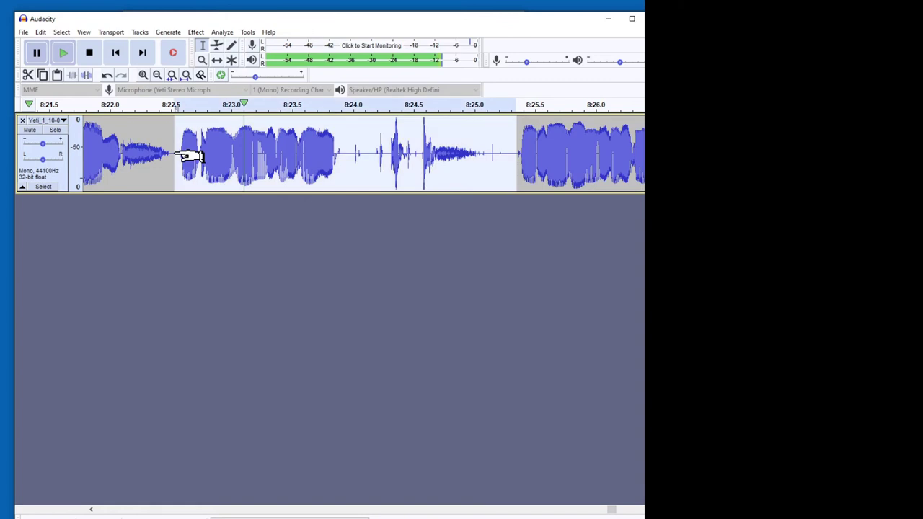
{"action": "key", "text": "Delete"}
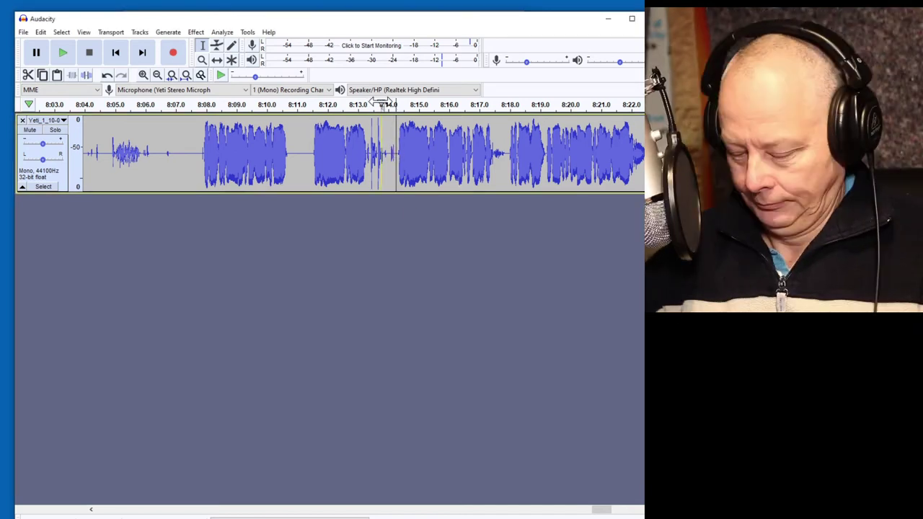
Step: Scroll back through the track, playing from points around 6:18 to review the audio
{"action": "left_click", "coordinate": [330, 107]}
{"action": "left_click_drag", "start_coordinate": [398, 155], "coordinate": [169, 186]}
{"action": "scroll", "coordinate": [325, 149], "scroll_direction": "left", "scroll_amount": 10}
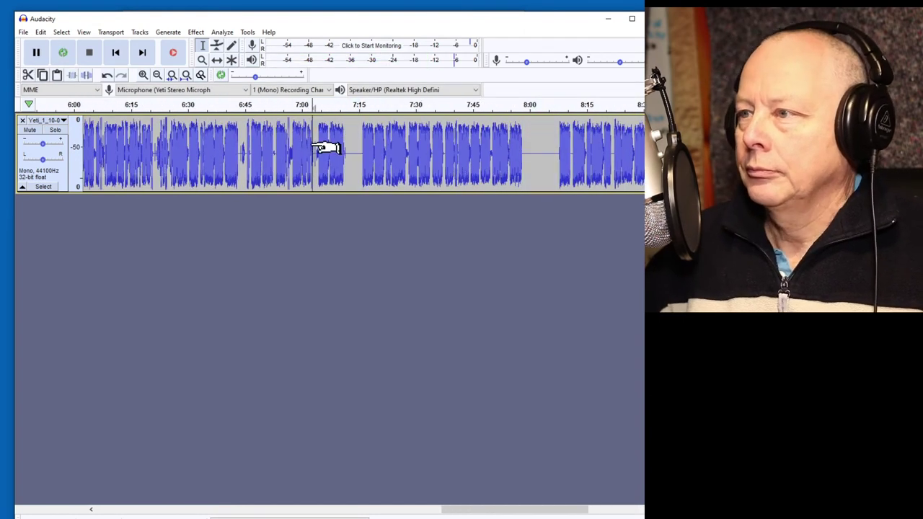
{"action": "scroll", "coordinate": [269, 147], "scroll_direction": "left", "scroll_amount": 3}
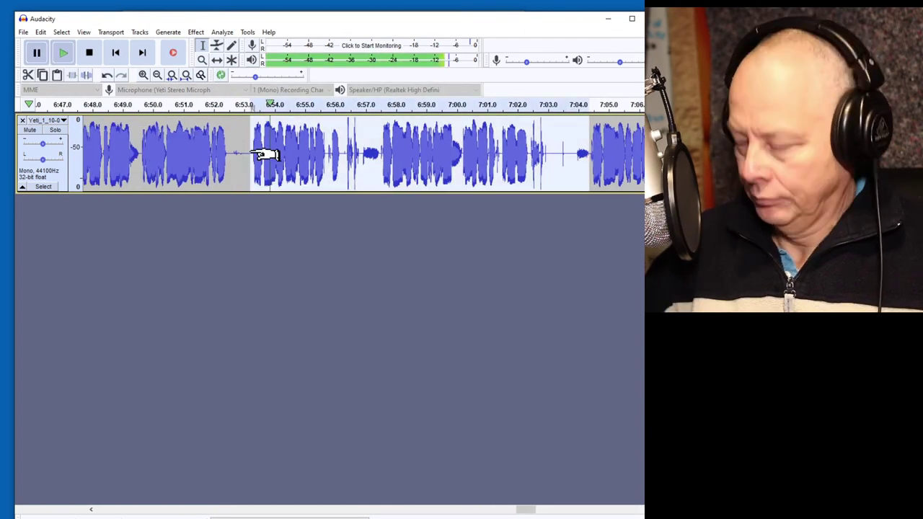
{"action": "scroll", "coordinate": [269, 147], "scroll_direction": "left", "scroll_amount": 3}
{"action": "key", "text": "ctrl+1"}
{"action": "key", "text": "space"}
{"action": "key", "text": "alt+space"}
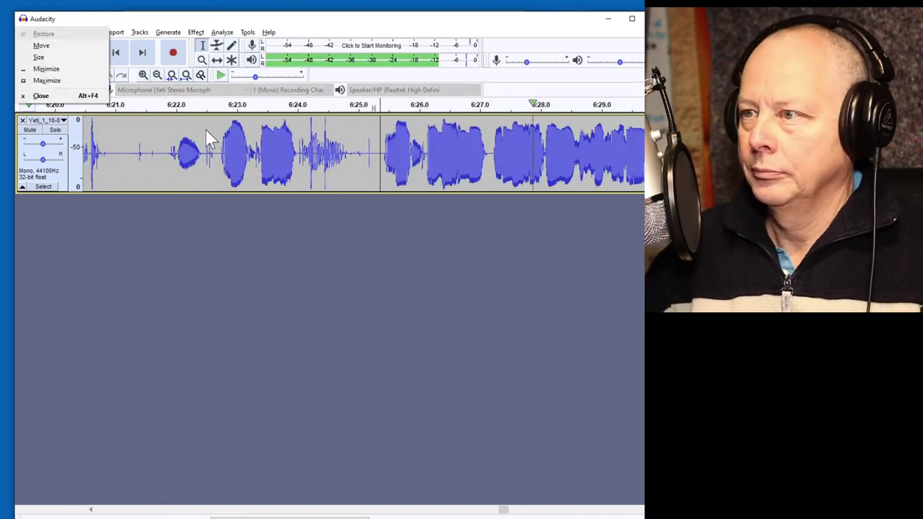
{"action": "key", "text": "Escape"}
{"action": "left_click", "coordinate": [128, 109]}
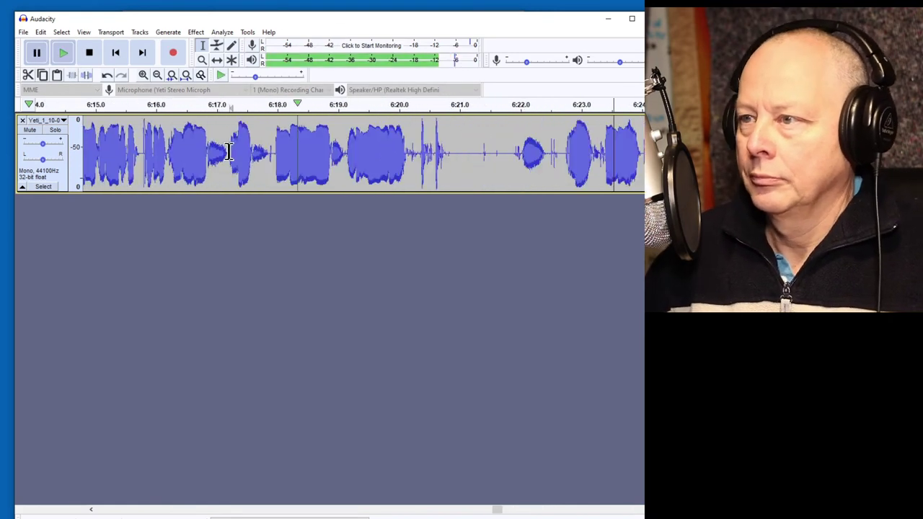
{"action": "scroll", "coordinate": [487, 136], "scroll_direction": "left", "scroll_amount": 2}
{"action": "scroll", "coordinate": [336, 161], "scroll_direction": "left", "scroll_amount": 3}
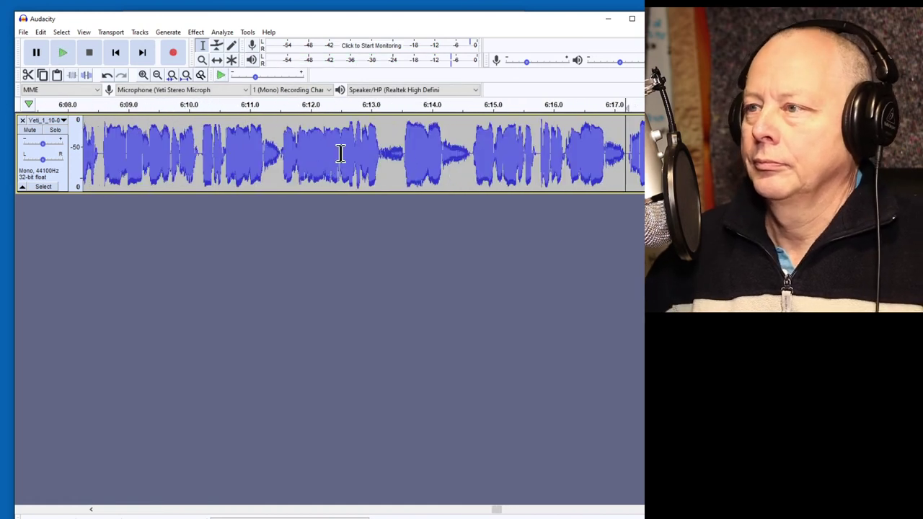
{"action": "scroll", "coordinate": [389, 122], "scroll_direction": "left", "scroll_amount": 10}
{"action": "scroll", "coordinate": [268, 140], "scroll_direction": "up", "scroll_amount": 2}
{"action": "key", "text": "space"}
{"action": "scroll", "coordinate": [363, 137], "scroll_direction": "down", "scroll_amount": 3}
Step: Keep reviewing earlier passages, from about 4:40 back to 0:47
{"action": "left_click", "coordinate": [270, 108]}
{"action": "scroll", "coordinate": [331, 155], "scroll_direction": "up", "scroll_amount": 2}
{"action": "key", "text": "space"}
{"action": "scroll", "coordinate": [325, 173], "scroll_direction": "left", "scroll_amount": 10}
{"action": "scroll", "coordinate": [385, 158], "scroll_direction": "down", "scroll_amount": 1}
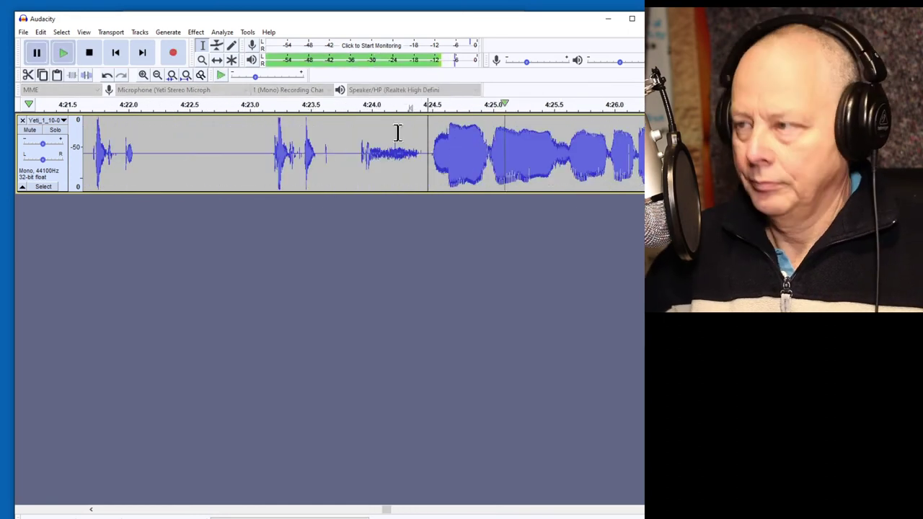
{"action": "scroll", "coordinate": [216, 151], "scroll_direction": "up", "scroll_amount": 10}
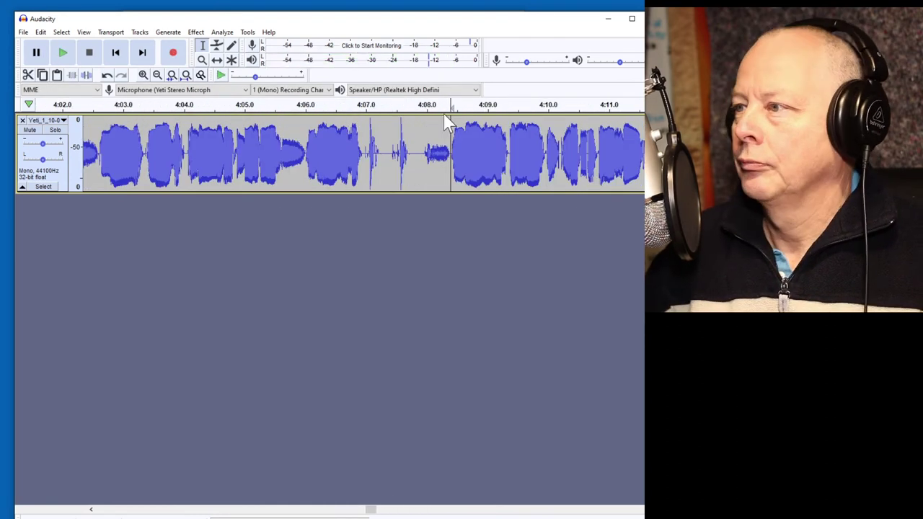
{"action": "scroll", "coordinate": [314, 165], "scroll_direction": "down", "scroll_amount": 10}
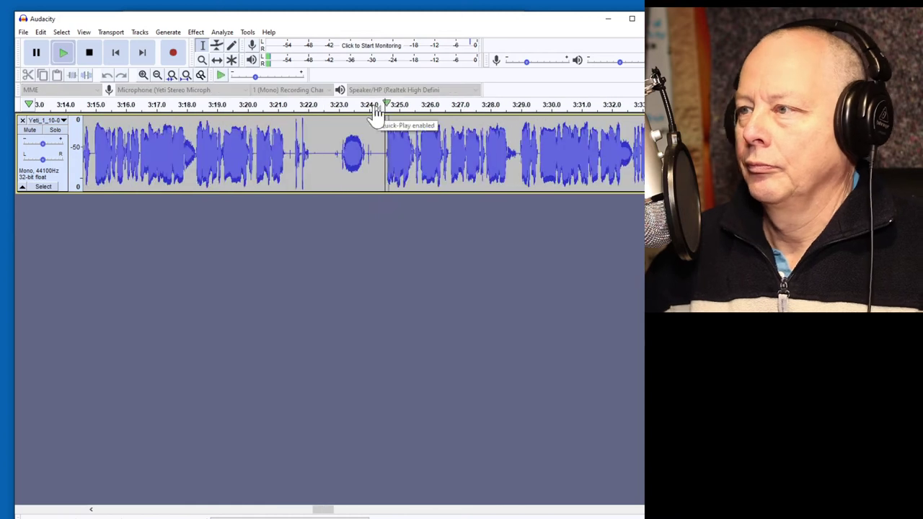
{"action": "scroll", "coordinate": [194, 155], "scroll_direction": "up", "scroll_amount": 3}
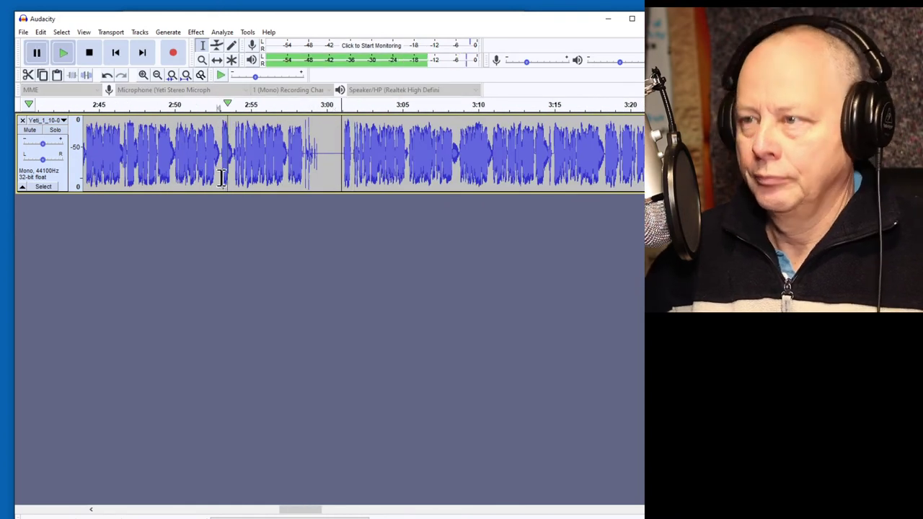
{"action": "scroll", "coordinate": [258, 155], "scroll_direction": "down", "scroll_amount": 8}
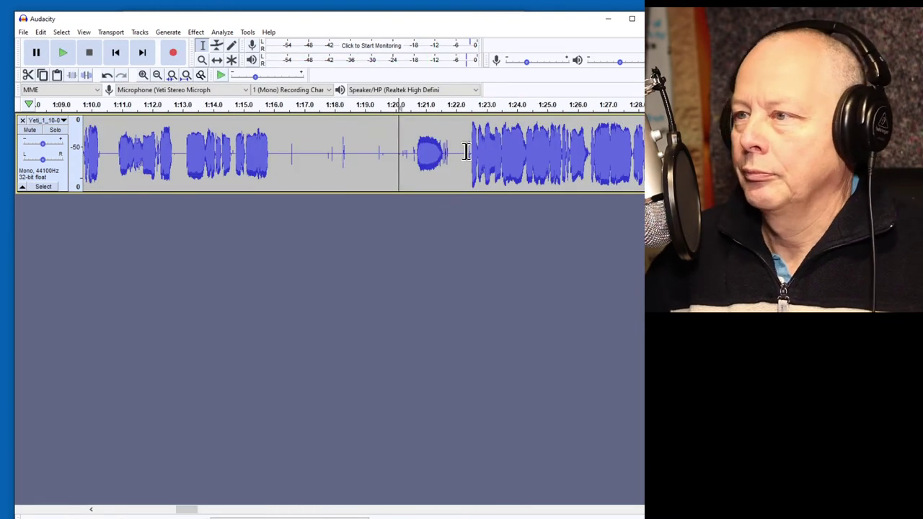
{"action": "key", "text": "space"}
{"action": "scroll", "coordinate": [310, 108], "scroll_direction": "up", "scroll_amount": 2}
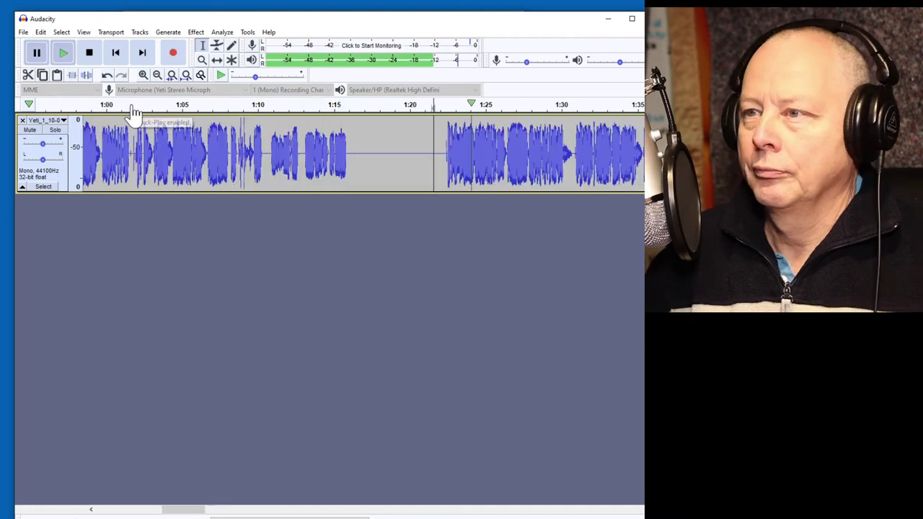
{"action": "scroll", "coordinate": [166, 108], "scroll_direction": "up", "scroll_amount": 3}
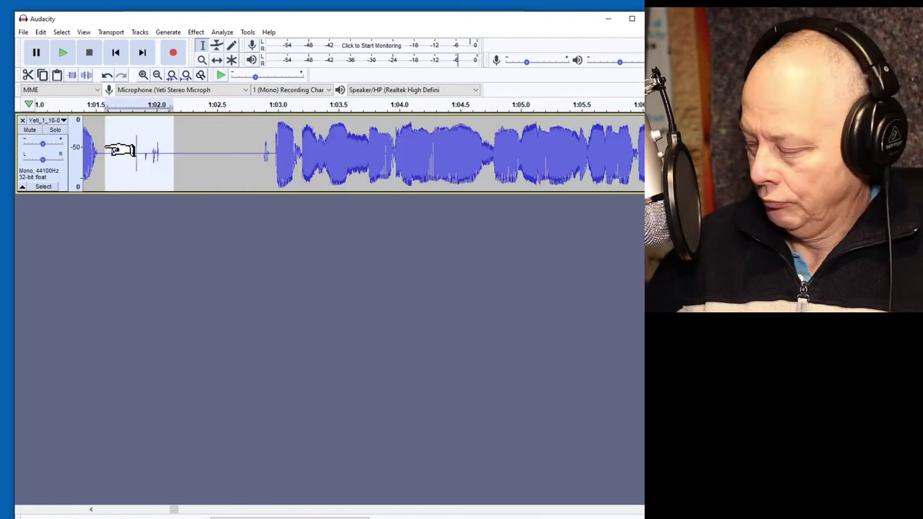
{"action": "scroll", "coordinate": [216, 108], "scroll_direction": "down", "scroll_amount": 3}
{"action": "left_click", "coordinate": [329, 107]}
{"action": "scroll", "coordinate": [274, 108], "scroll_direction": "down", "scroll_amount": 2}
Step: Select the noisy 35–47 s region, delete it, and clear the selection
{"action": "left_click_drag", "start_coordinate": [508, 147], "coordinate": [304, 162]}
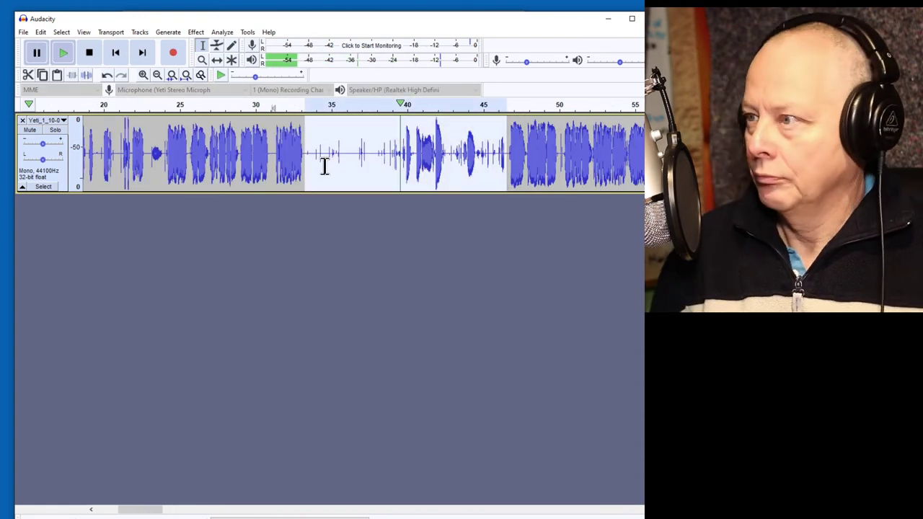
{"action": "left_click", "coordinate": [436, 104]}
{"action": "key", "text": "Delete"}
{"action": "left_click_drag", "start_coordinate": [344, 130], "coordinate": [2, 215]}
{"action": "left_click", "coordinate": [277, 150]}
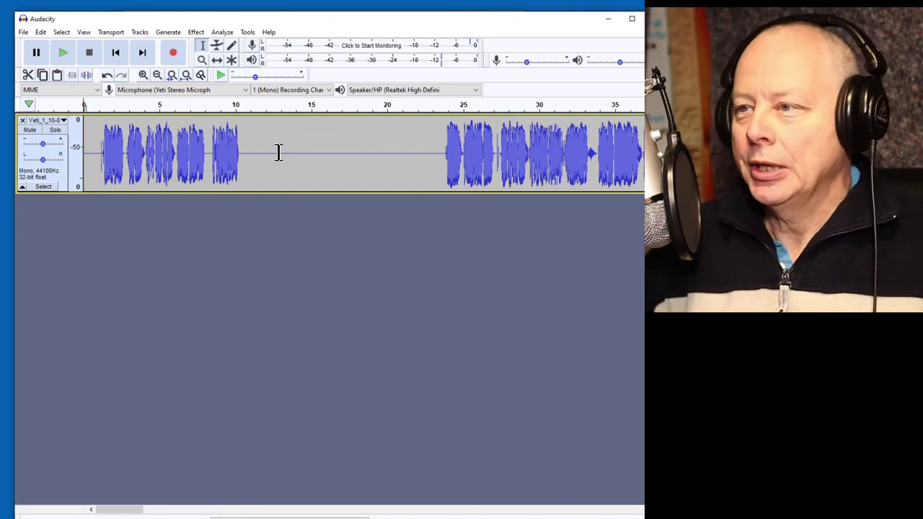
Step: Select the whole track and rerun Truncate Silence at -40 dB, trimming pauses to 2.5 s
{"action": "left_click", "coordinate": [42, 187]}
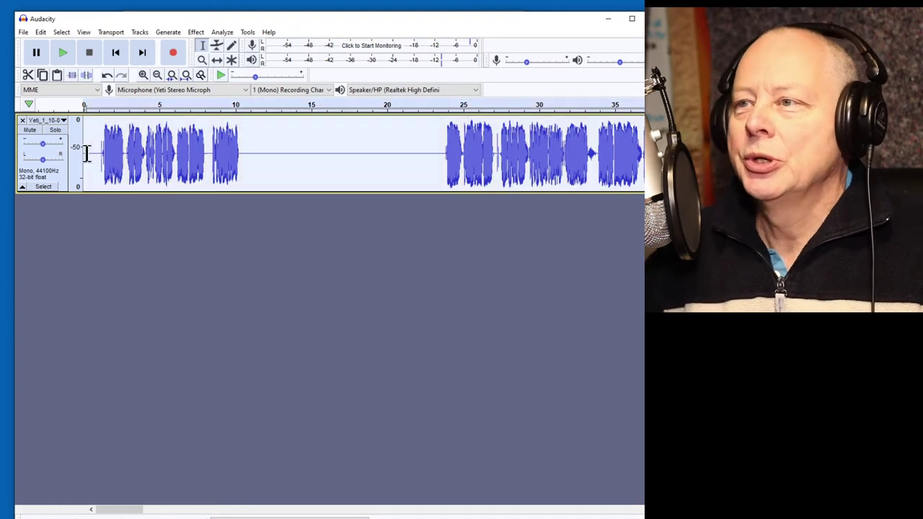
{"action": "left_click", "coordinate": [196, 33]}
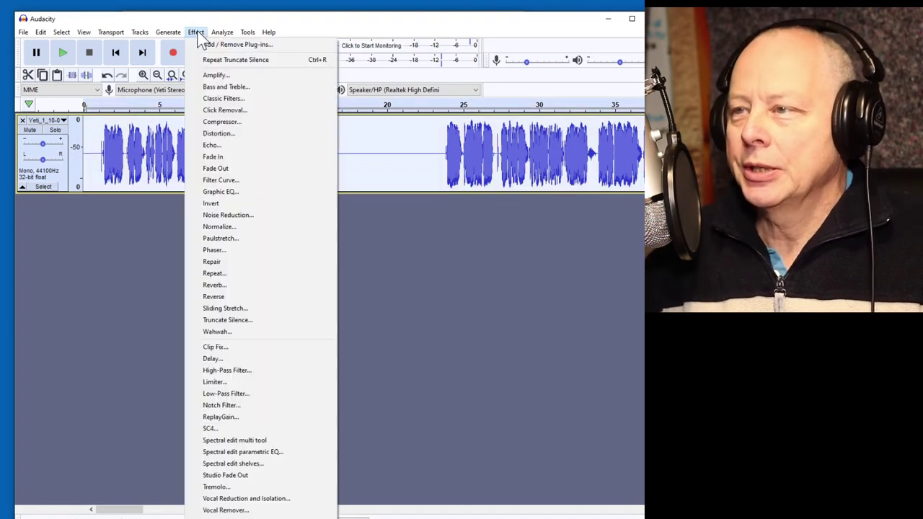
{"action": "left_click", "coordinate": [280, 318]}
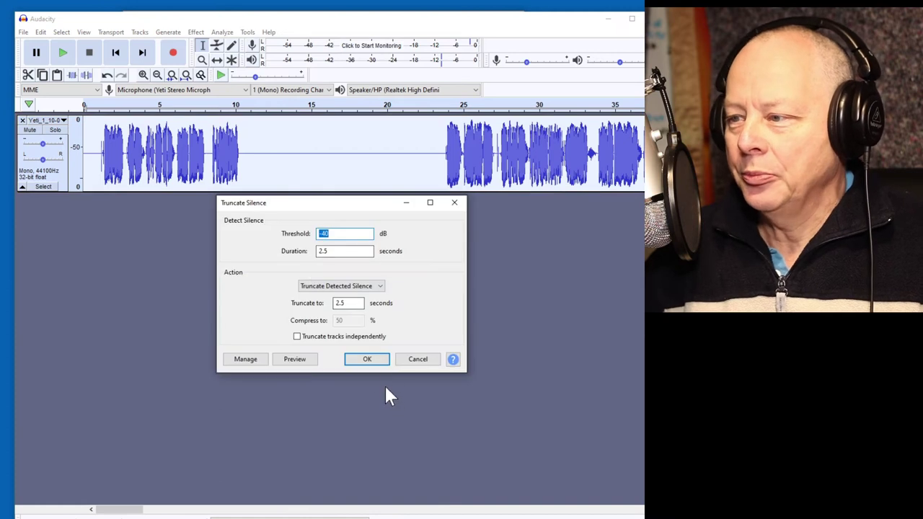
{"action": "left_click", "coordinate": [367, 359]}
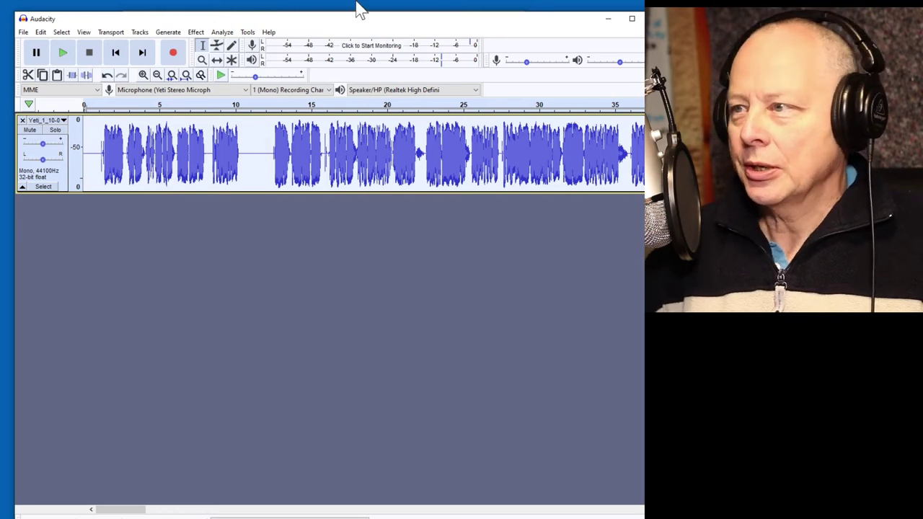
Step: Resize and arrange the Audacity and Chrome windows so the Gutenberg play text shows beside the editor
{"action": "left_click_drag", "start_coordinate": [418, 12], "coordinate": [417, 254]}
{"action": "left_click", "coordinate": [493, 207]}
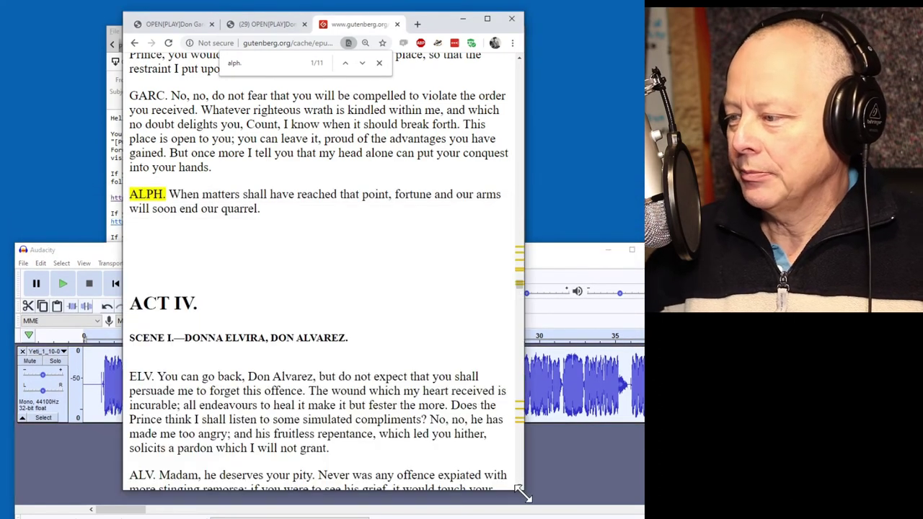
{"action": "left_click_drag", "start_coordinate": [523, 494], "coordinate": [547, 227]}
{"action": "left_click_drag", "start_coordinate": [463, 24], "coordinate": [406, 13]}
{"action": "left_click_drag", "start_coordinate": [488, 96], "coordinate": [579, 109]}
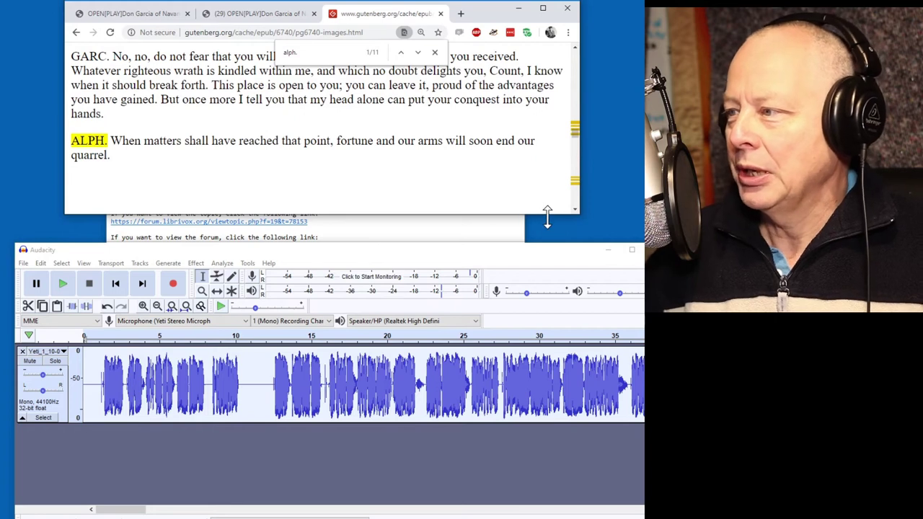
{"action": "left_click_drag", "start_coordinate": [545, 215], "coordinate": [543, 235]}
Step: Start narration playback and scroll the script to follow along with the ALPH speech
{"action": "scroll", "coordinate": [530, 192], "scroll_direction": "up", "scroll_amount": 4}
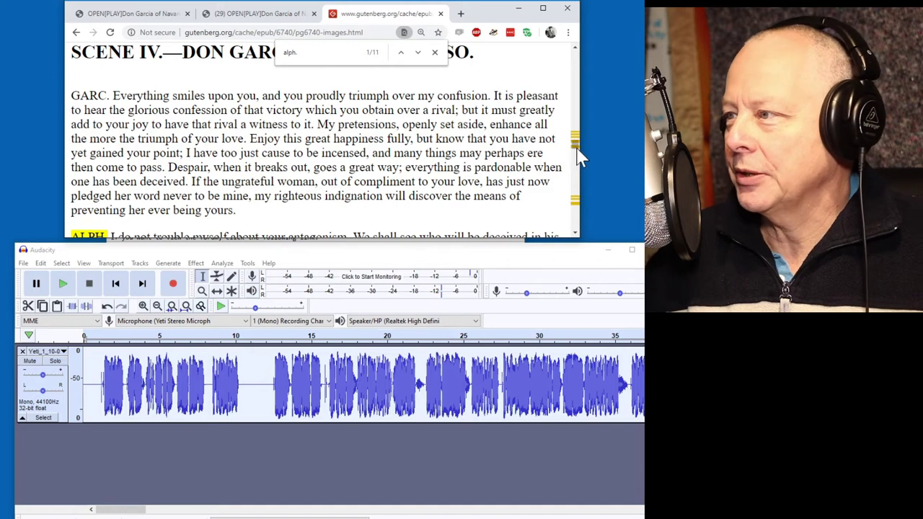
{"action": "scroll", "coordinate": [581, 155], "scroll_direction": "up", "scroll_amount": 15}
{"action": "left_click", "coordinate": [63, 283]}
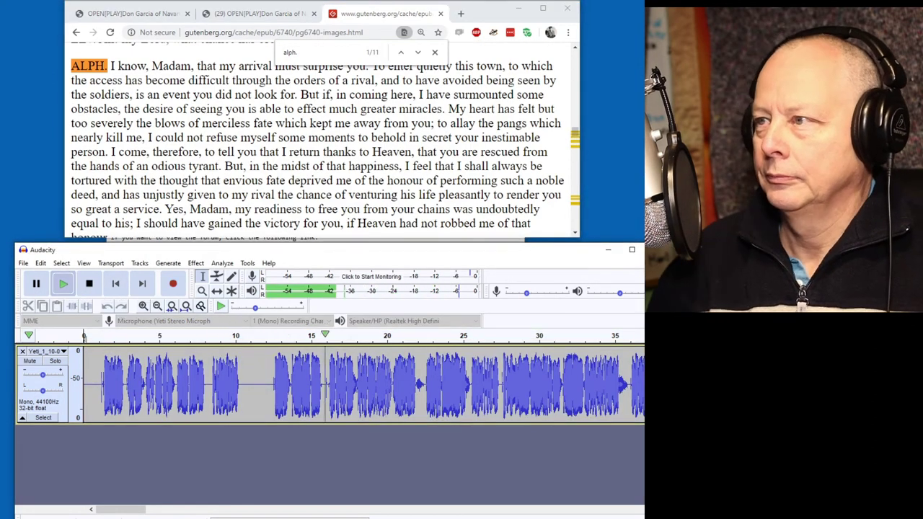
{"action": "scroll", "coordinate": [317, 144], "scroll_direction": "up", "scroll_amount": 1}
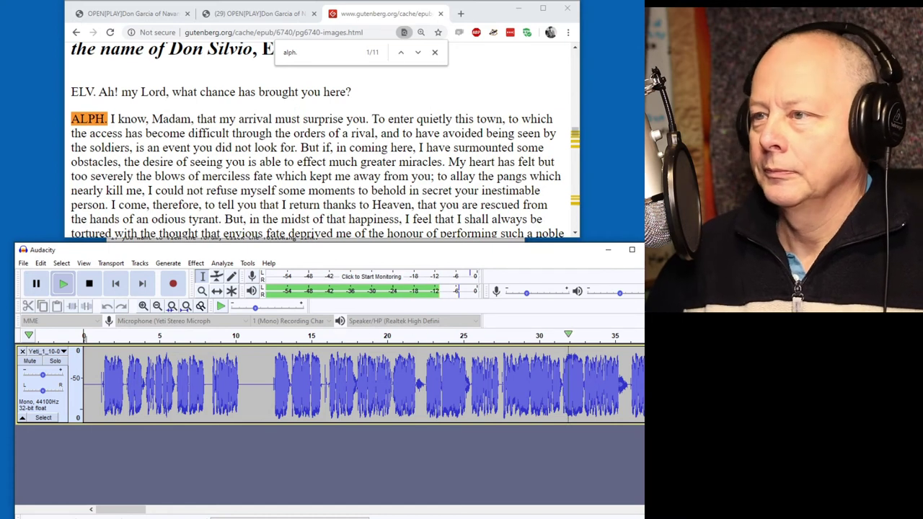
{"action": "scroll", "coordinate": [317, 144], "scroll_direction": "down", "scroll_amount": 1}
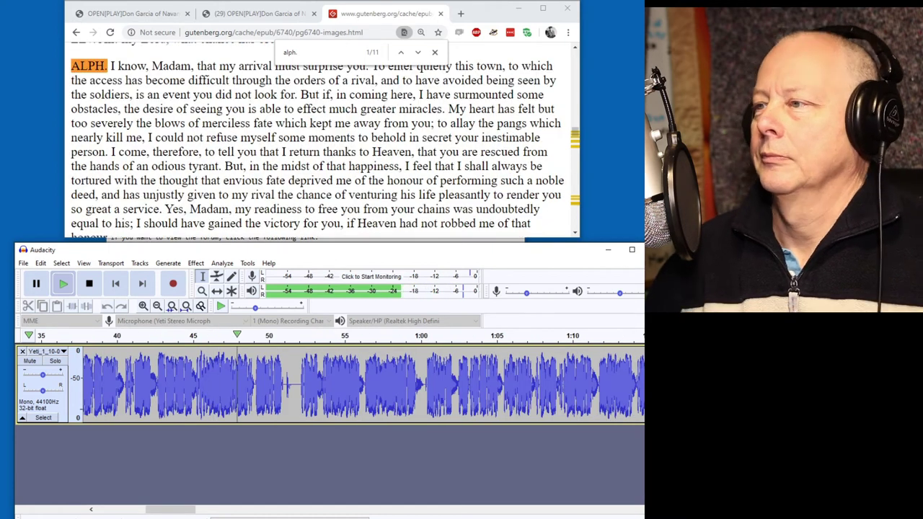
{"action": "scroll", "coordinate": [318, 137], "scroll_direction": "down", "scroll_amount": 2}
{"action": "scroll", "coordinate": [317, 137], "scroll_direction": "up", "scroll_amount": 1}
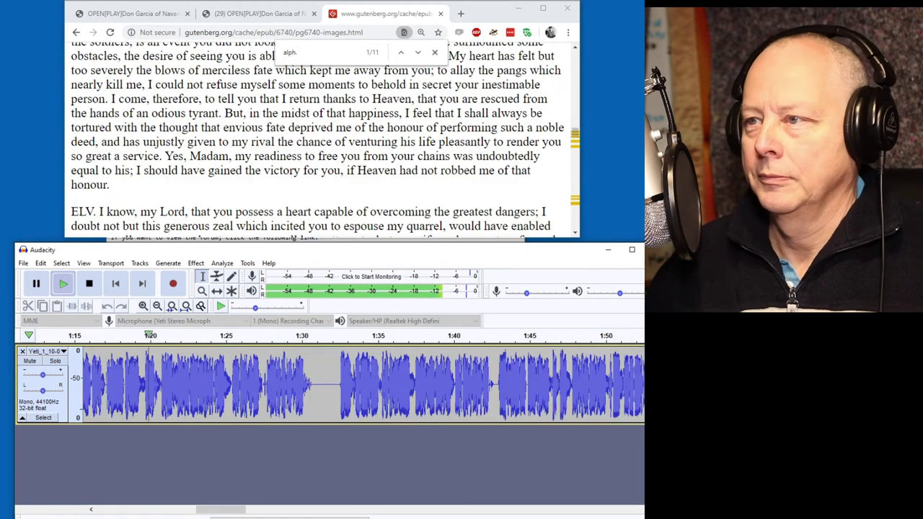
{"action": "scroll", "coordinate": [317, 137], "scroll_direction": "down", "scroll_amount": 3}
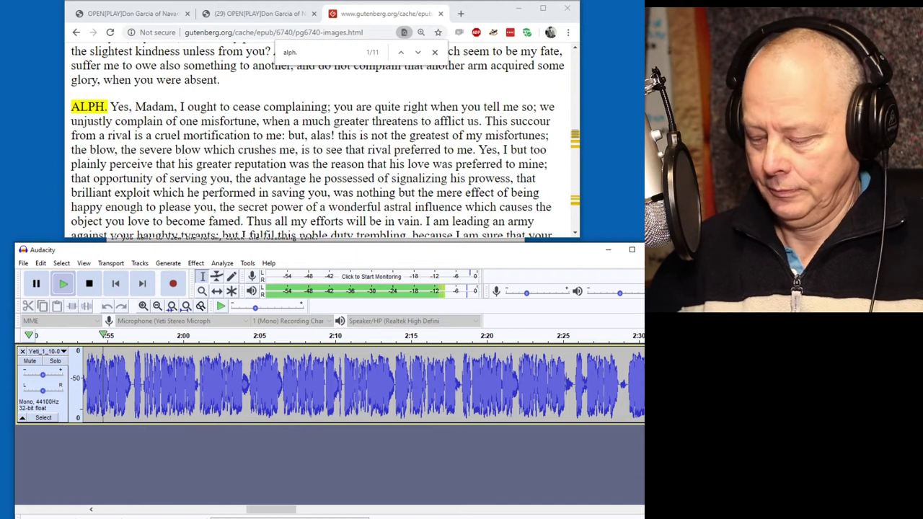
Step: Pause, mark 'the severe blow which crushes me' in the script, and replay the narration from about 1:50
{"action": "key", "text": "p"}
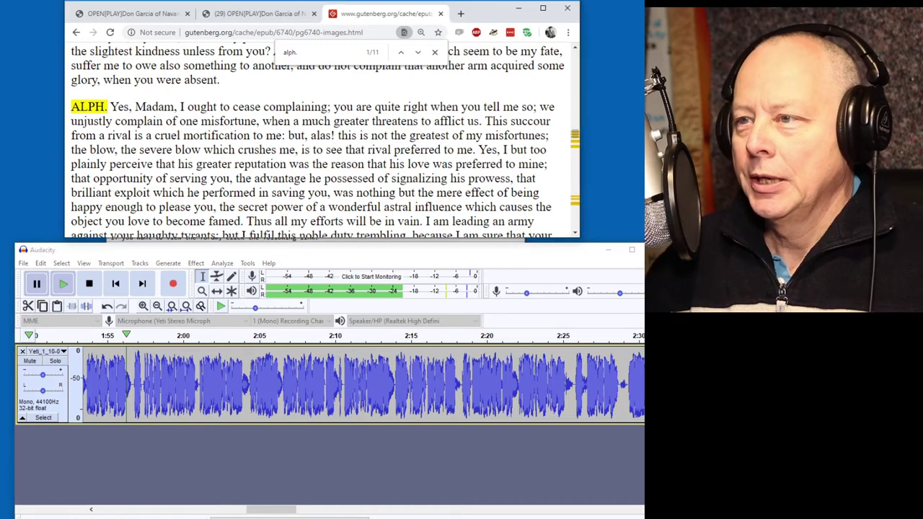
{"action": "left_click_drag", "start_coordinate": [123, 149], "coordinate": [297, 150]}
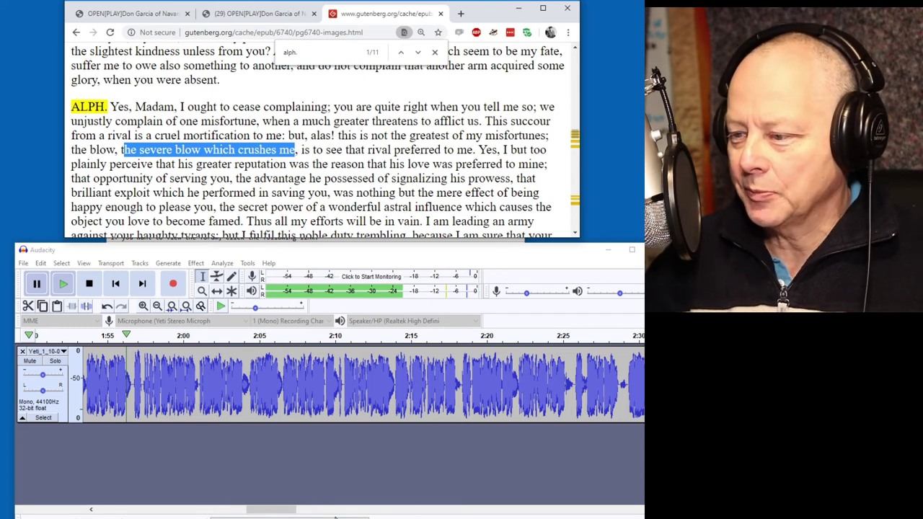
{"action": "left_click_drag", "start_coordinate": [282, 509], "coordinate": [271, 509]}
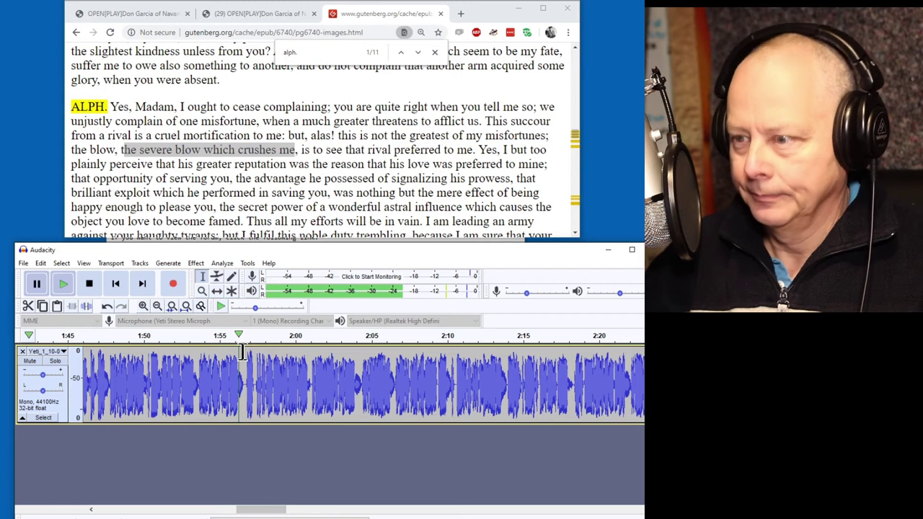
{"action": "left_click", "coordinate": [196, 335]}
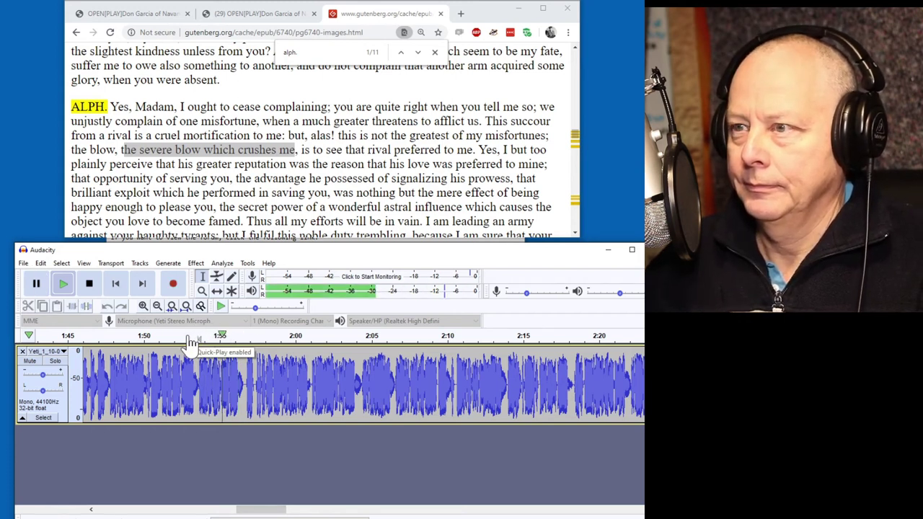
{"action": "key", "text": "p"}
{"action": "left_click", "coordinate": [144, 335]}
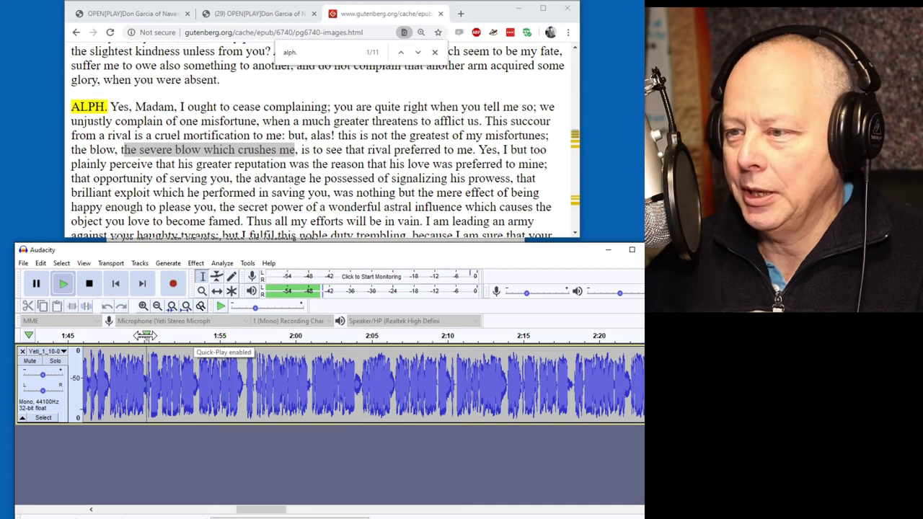
{"action": "key", "text": "p"}
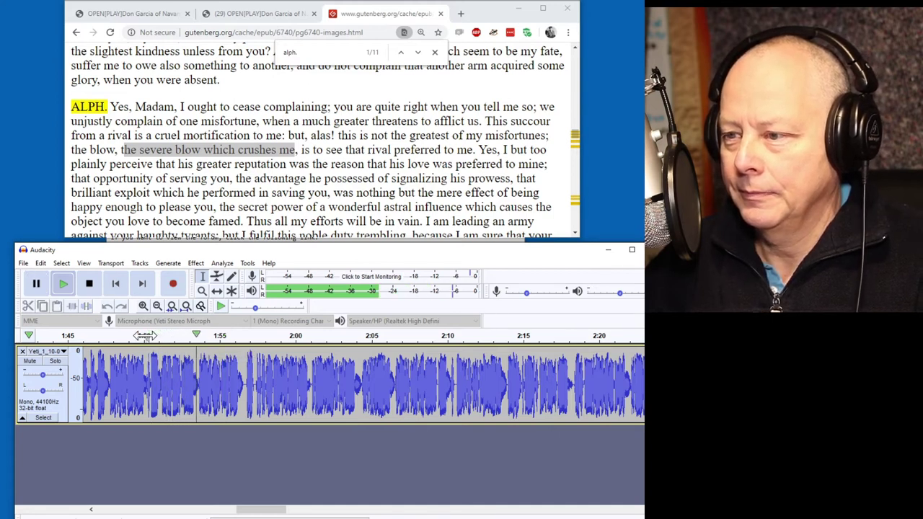
{"action": "key", "text": "p"}
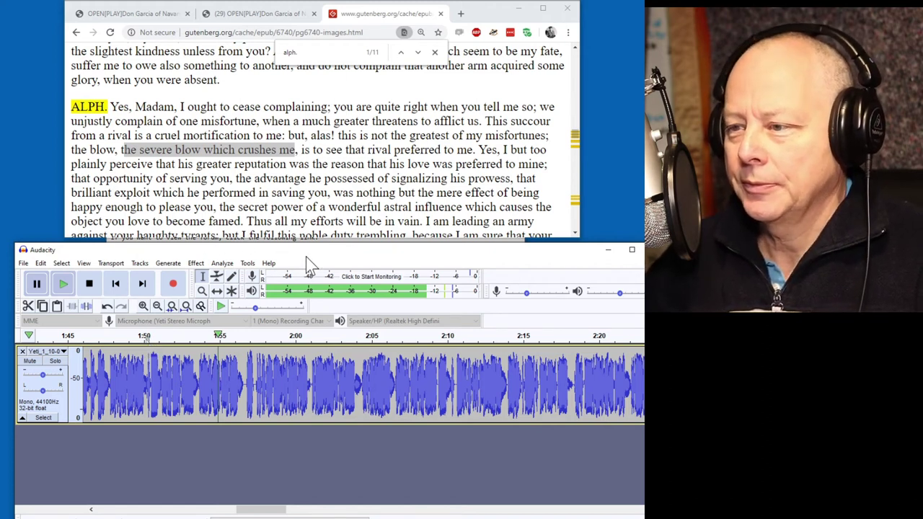
Step: Re-mark 'the severe blow which crushes' in the script and replay the narration from about 1:51
{"action": "left_click_drag", "start_coordinate": [121, 150], "coordinate": [278, 150]}
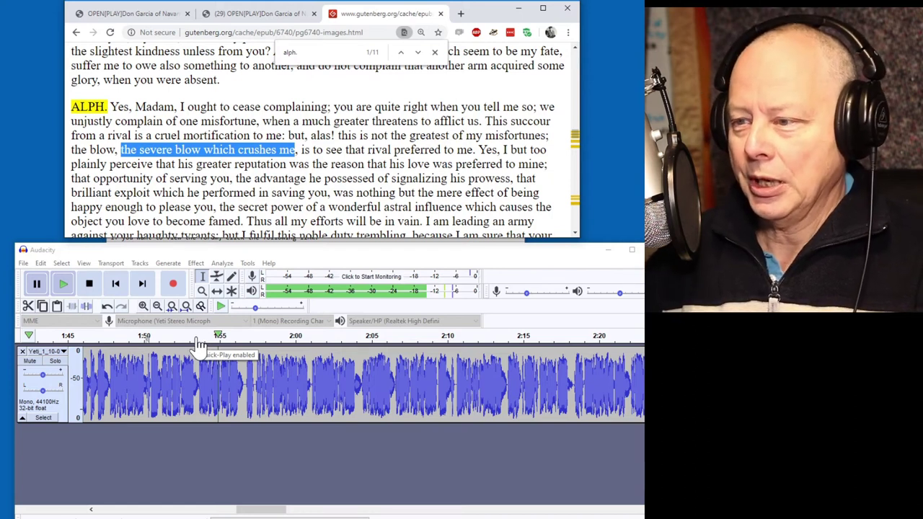
{"action": "left_click", "coordinate": [199, 345]}
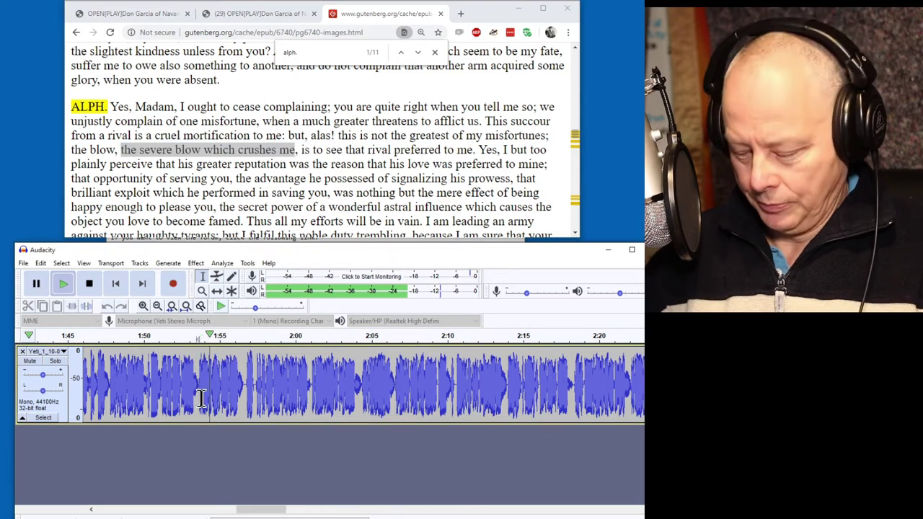
{"action": "key", "text": "p"}
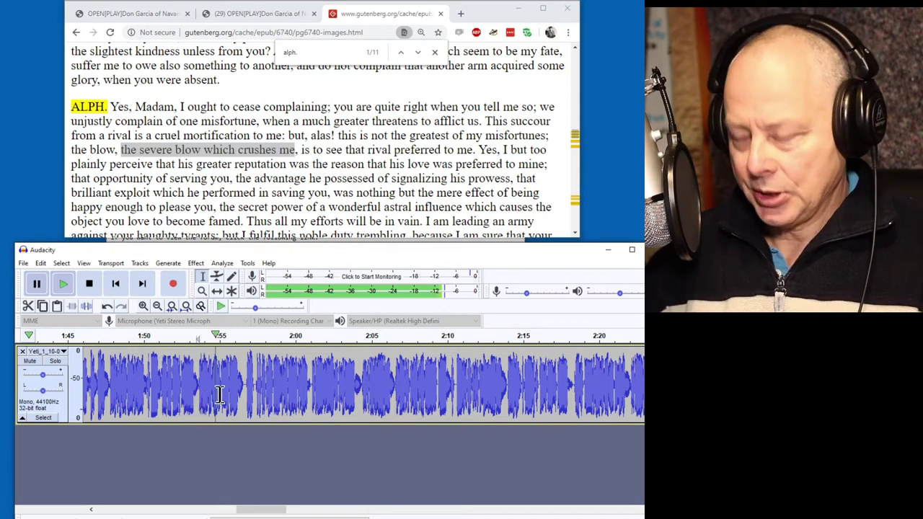
{"action": "scroll", "coordinate": [202, 399], "scroll_direction": "up", "scroll_amount": 4}
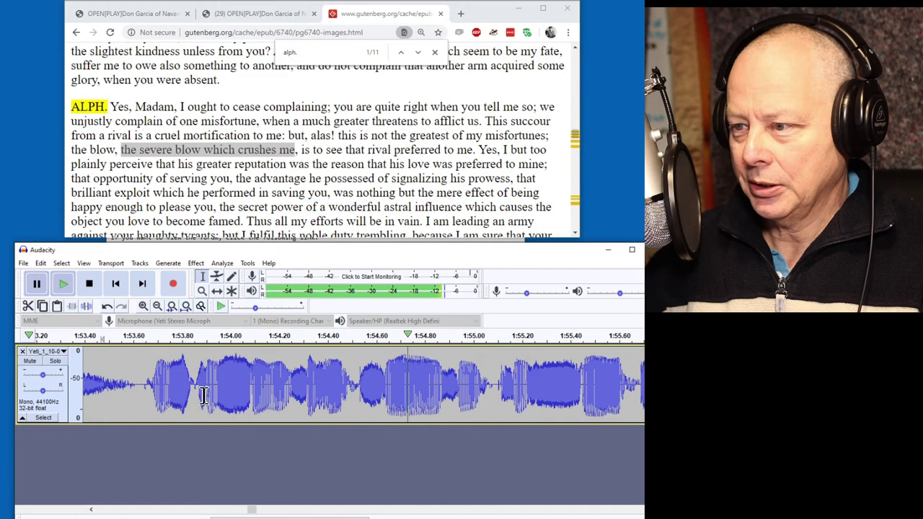
{"action": "scroll", "coordinate": [357, 361], "scroll_direction": "down", "scroll_amount": 2}
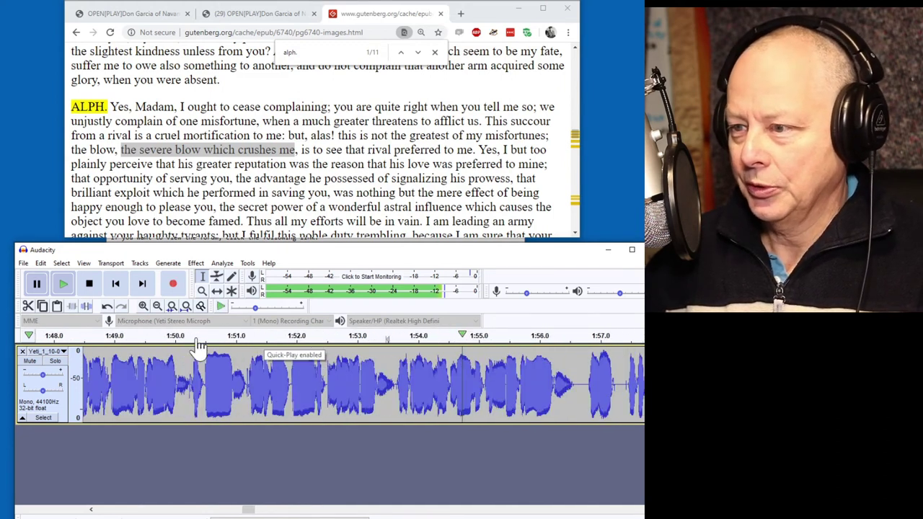
{"action": "left_click", "coordinate": [229, 336]}
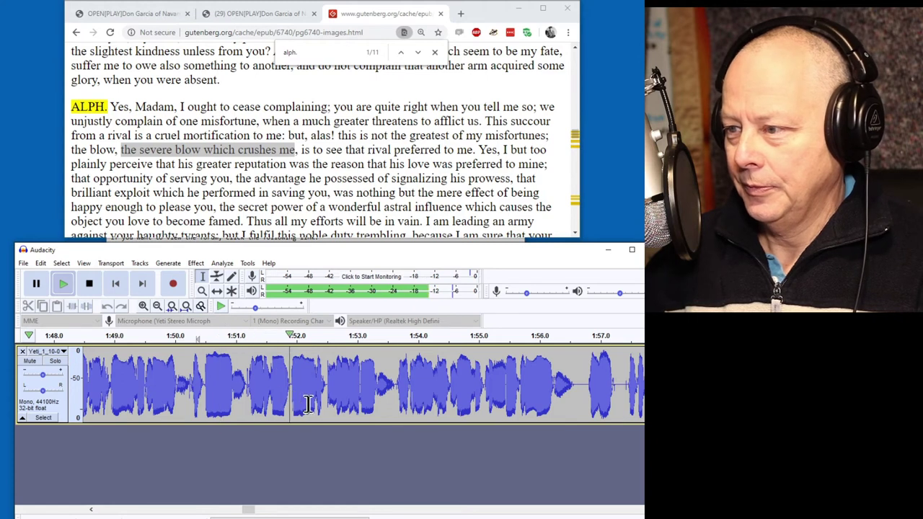
{"action": "key", "text": "p"}
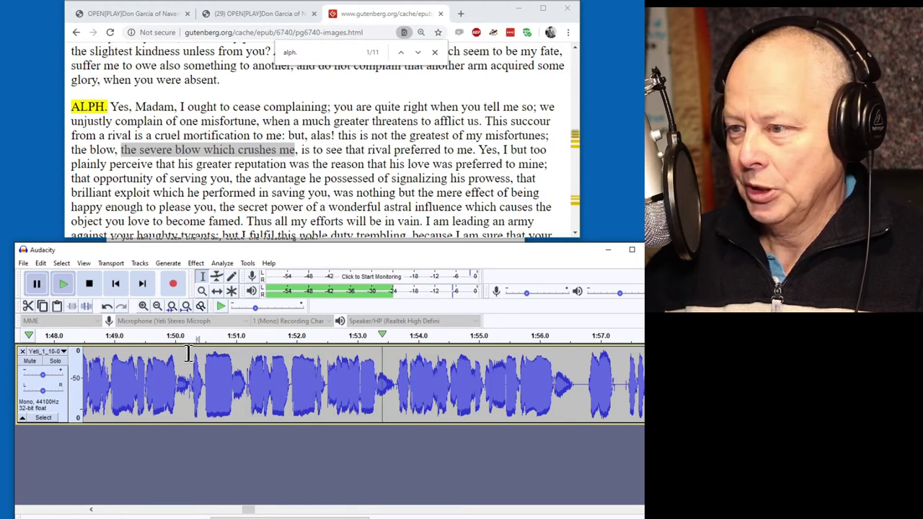
Step: Set the edit point at 1:50.3, extend the script mark to 'the blow, the severe blow which crushes me', and replay
{"action": "left_click", "coordinate": [190, 384]}
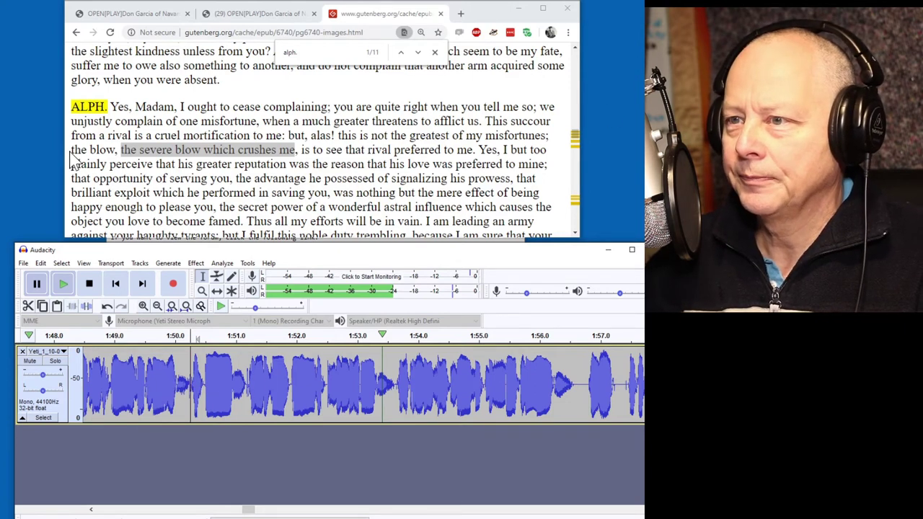
{"action": "left_click_drag", "start_coordinate": [289, 150], "coordinate": [71, 149]}
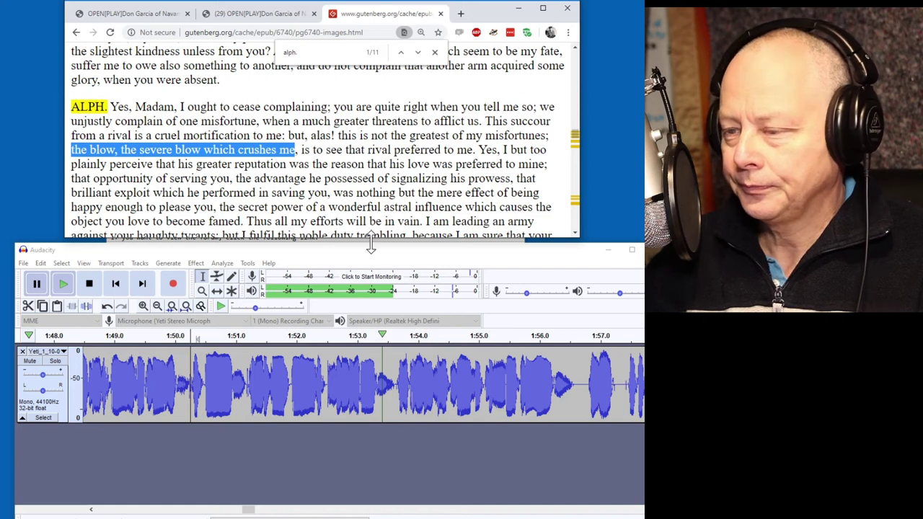
{"action": "left_click", "coordinate": [188, 251]}
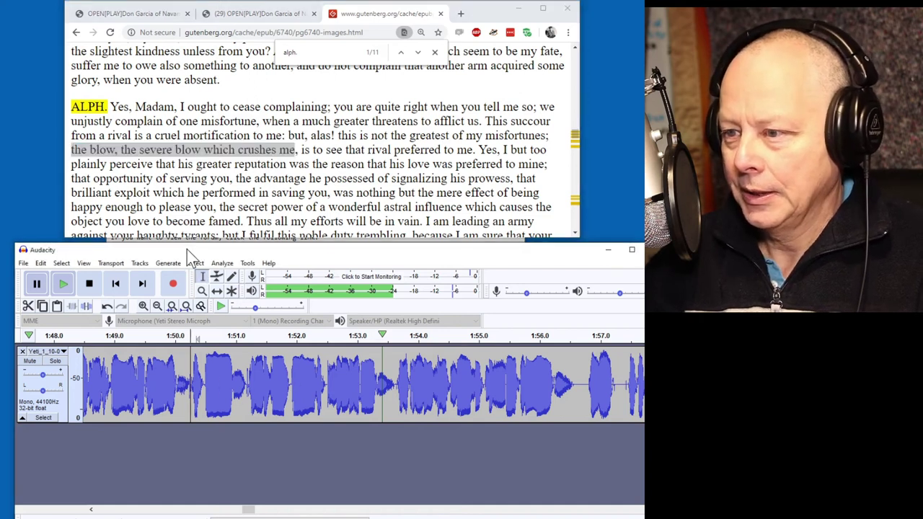
{"action": "key", "text": "p"}
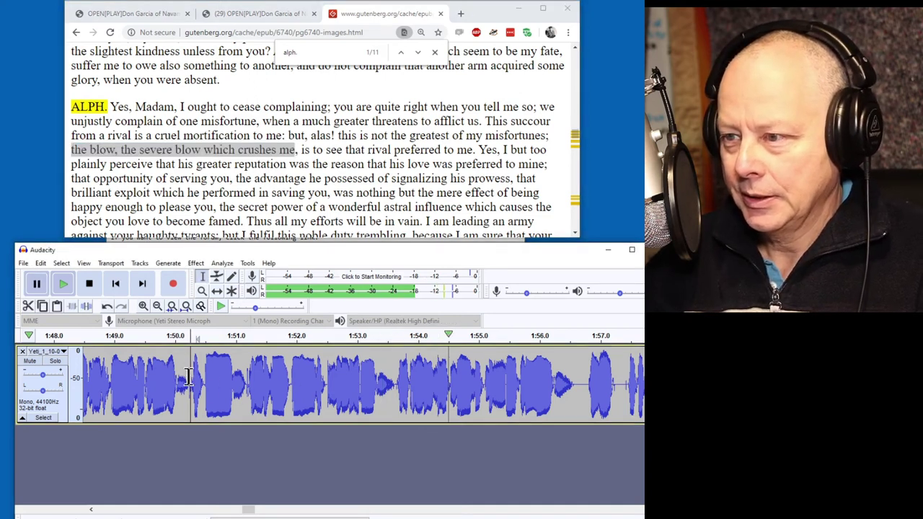
{"action": "left_click", "coordinate": [188, 336]}
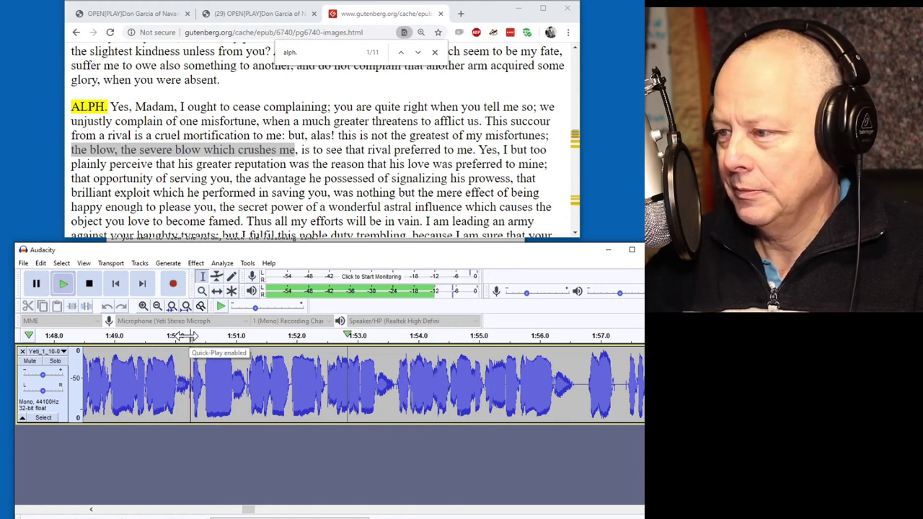
Step: Mute the original track, record a new take from 1:50.3, and show it as Waveform (dB)
{"action": "key", "text": "p"}
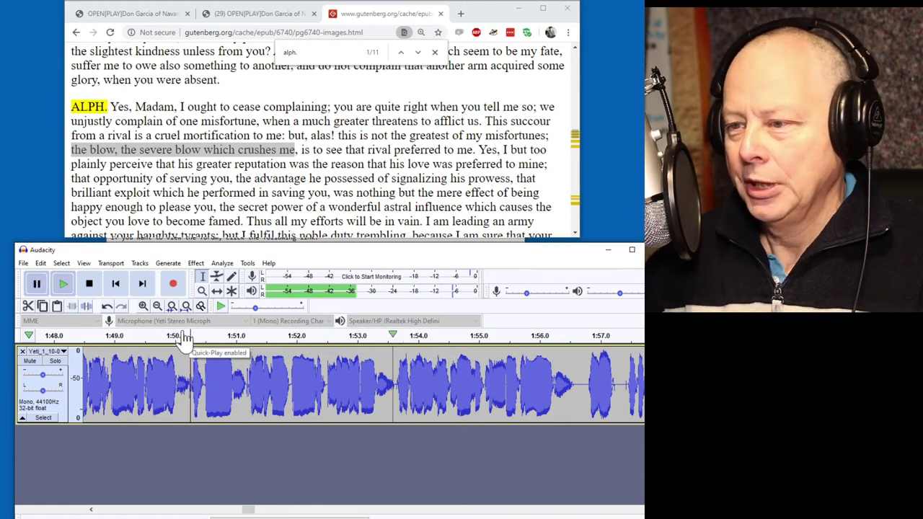
{"action": "left_click", "coordinate": [28, 360]}
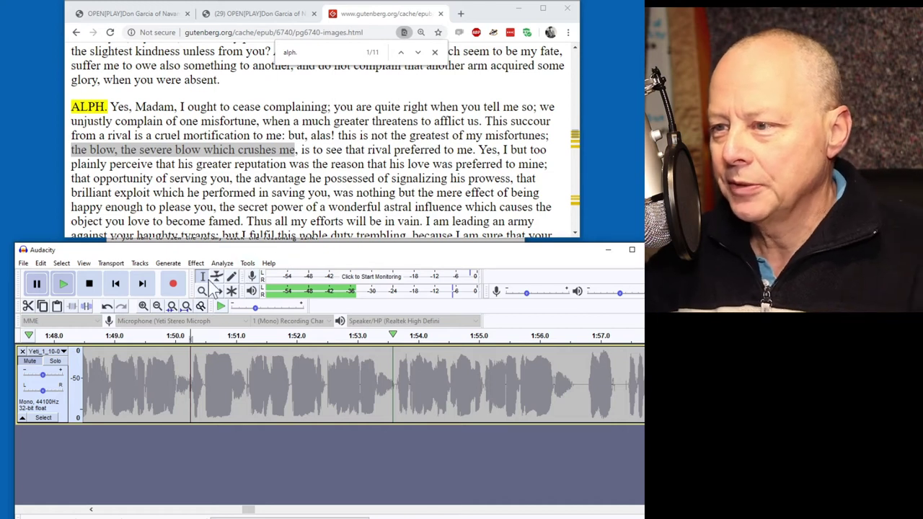
{"action": "left_click", "coordinate": [174, 285]}
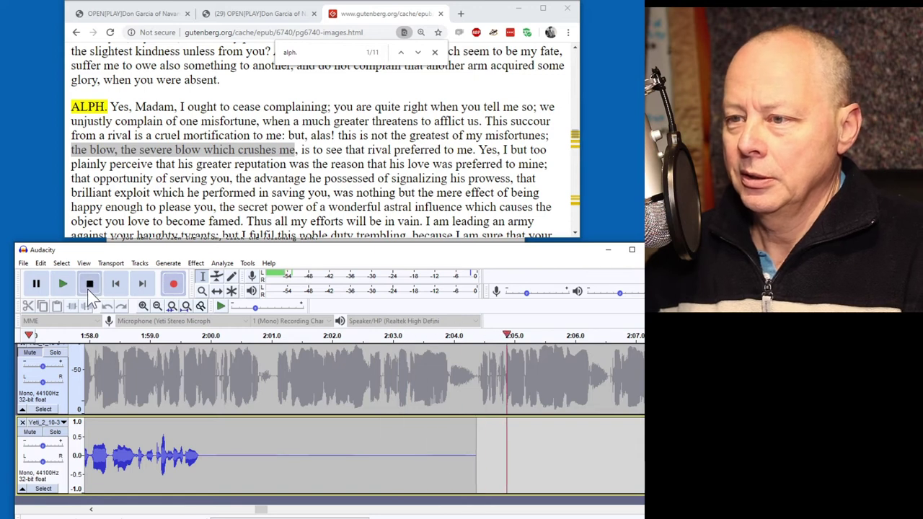
{"action": "left_click", "coordinate": [90, 284]}
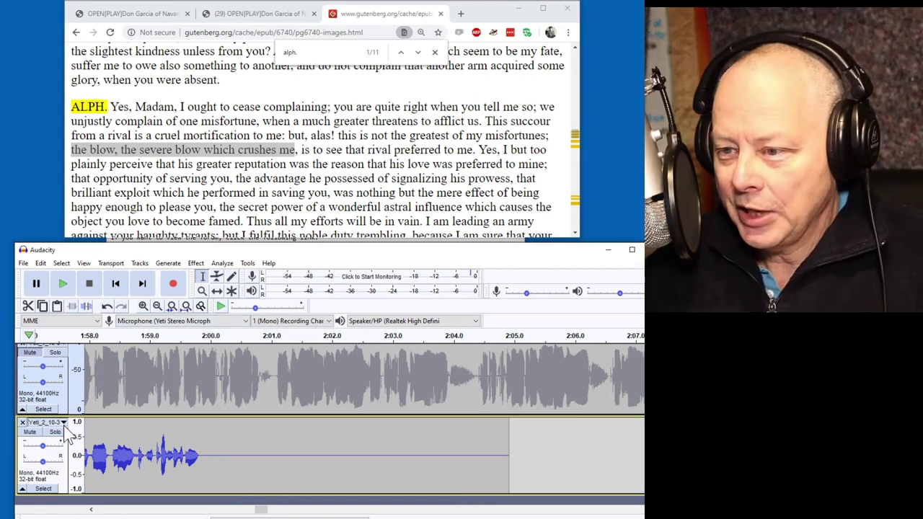
{"action": "left_click", "coordinate": [63, 423]}
{"action": "left_click", "coordinate": [68, 304]}
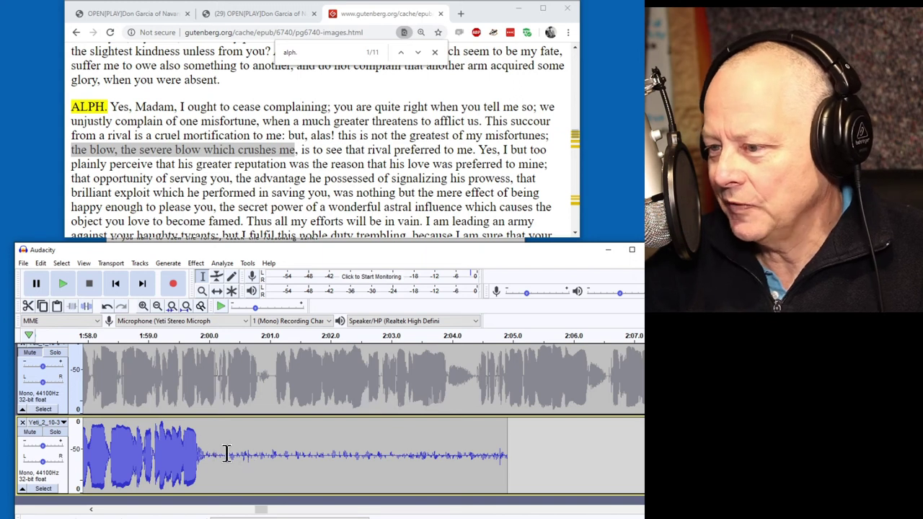
Step: Trial-normalize the quiet 2:00.3–2:04.4 stretch to hear its noise, then undo it
{"action": "mouse_move", "coordinate": [225, 452]}
{"action": "left_mouse_down"}
{"action": "mouse_move", "coordinate": [500, 455]}
{"action": "mouse_move", "coordinate": [480, 458]}
{"action": "left_mouse_up"}
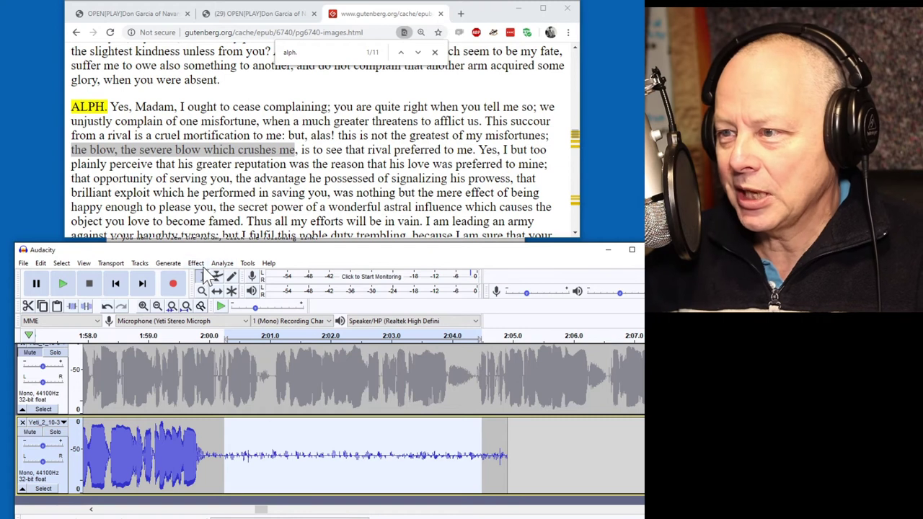
{"action": "left_click", "coordinate": [199, 264]}
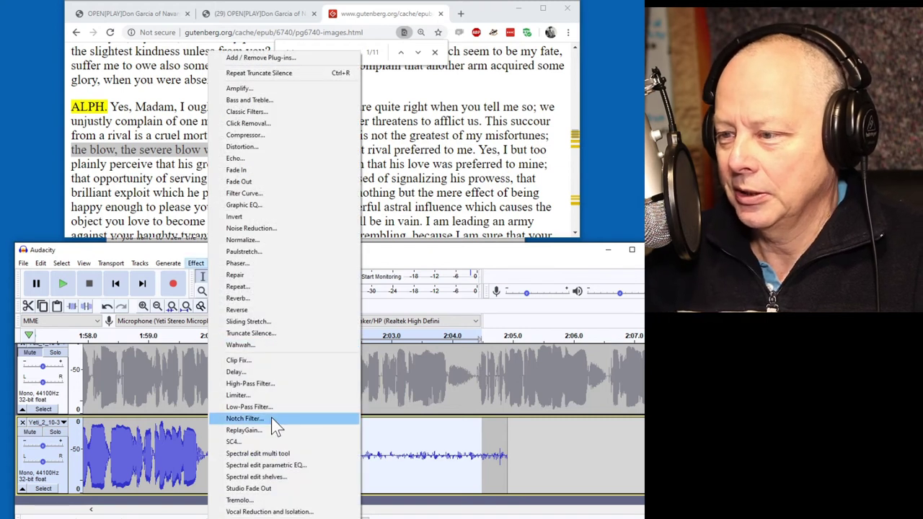
{"action": "left_click", "coordinate": [267, 239]}
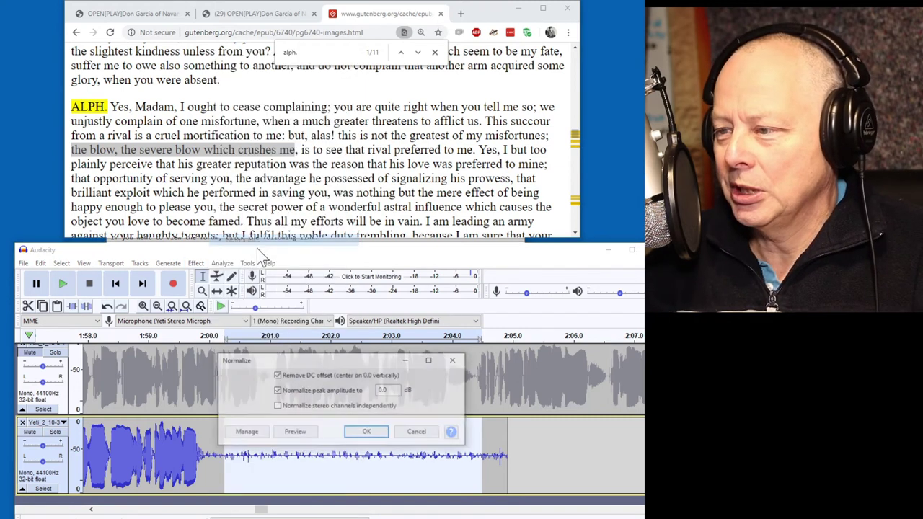
{"action": "left_click", "coordinate": [364, 432]}
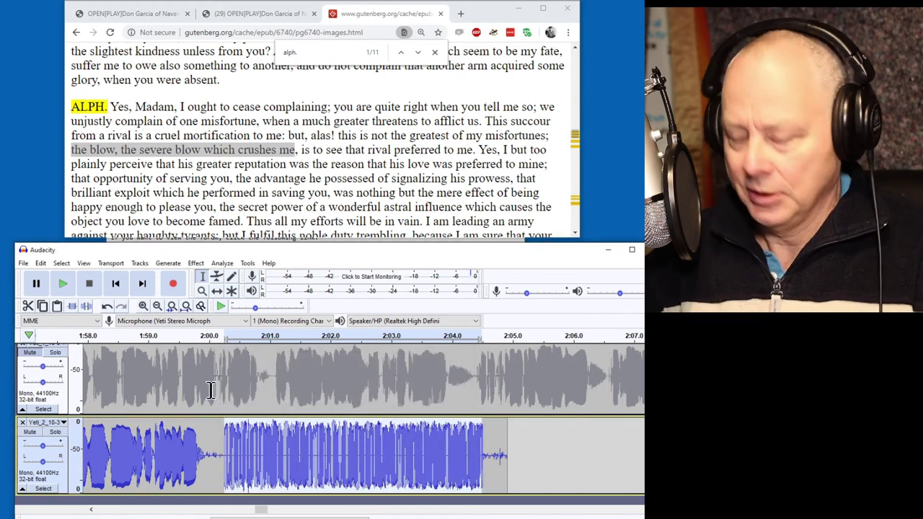
{"action": "left_click", "coordinate": [64, 285]}
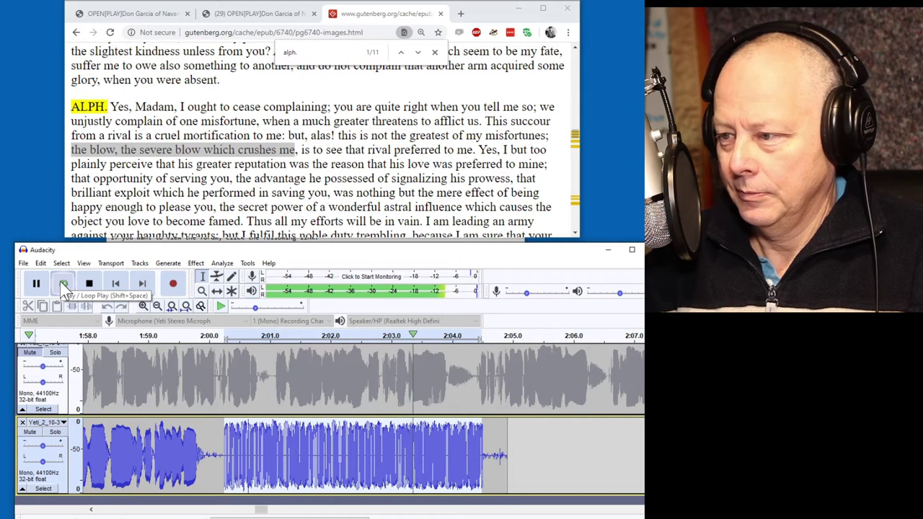
{"action": "left_click", "coordinate": [63, 285], "text": "shift"}
{"action": "left_click", "coordinate": [90, 286]}
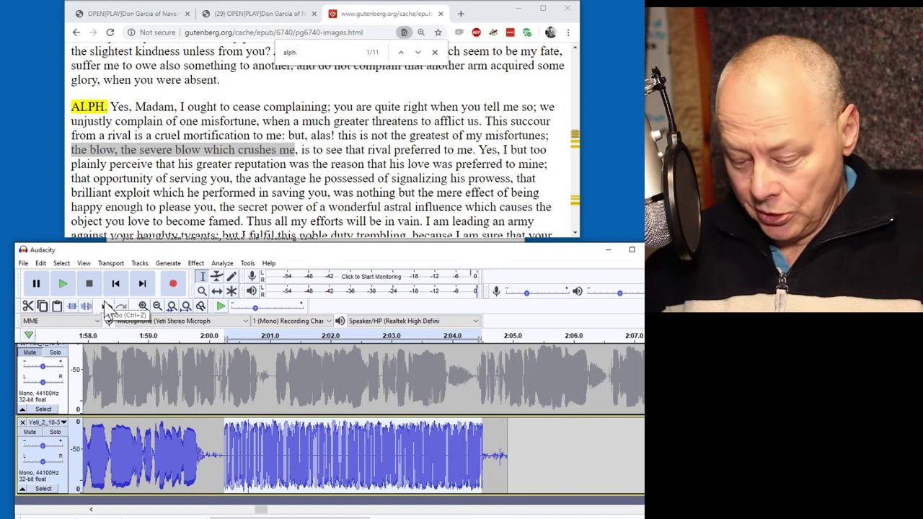
{"action": "key", "text": "ctrl+l"}
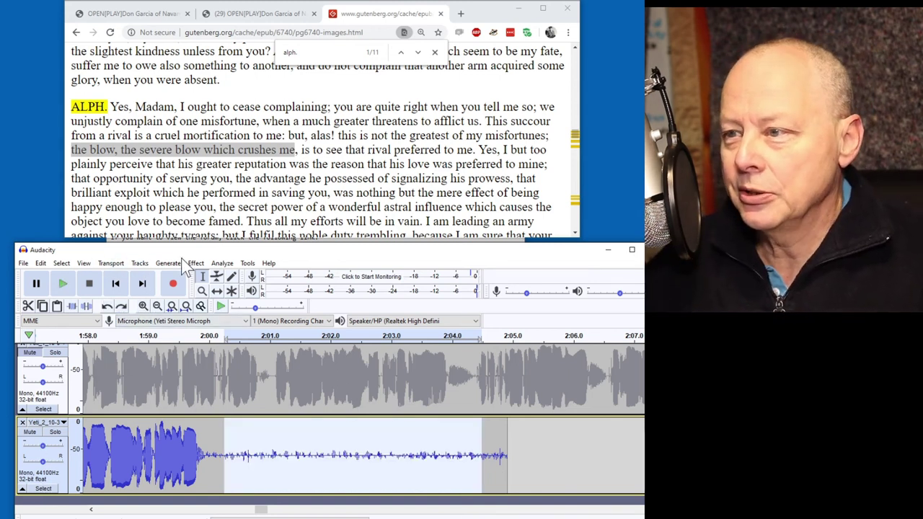
Step: Capture that stretch as the noise profile and apply Noise Reduction to the whole lower clip
{"action": "left_click", "coordinate": [195, 264]}
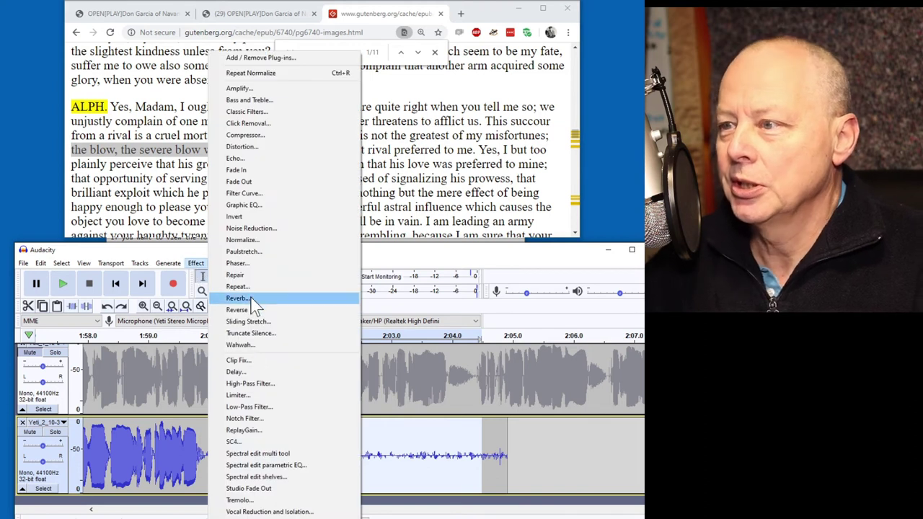
{"action": "left_click", "coordinate": [249, 228]}
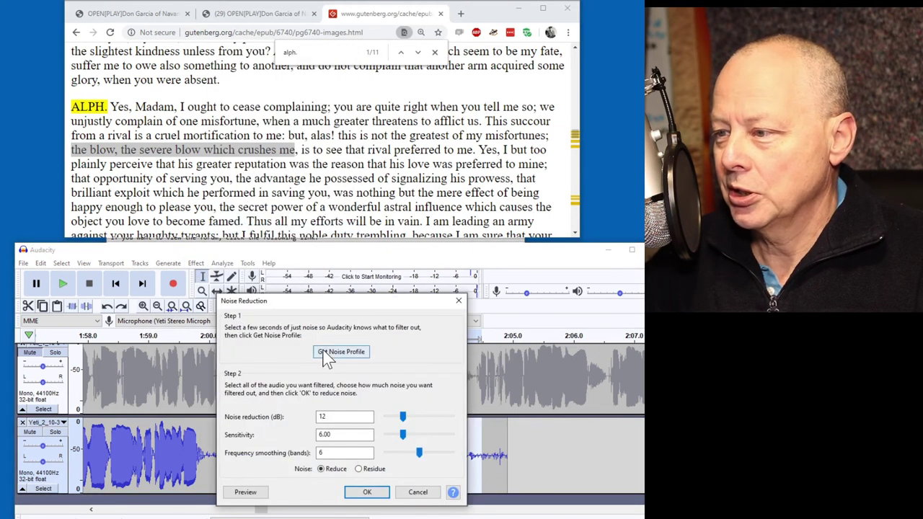
{"action": "left_click", "coordinate": [340, 352]}
{"action": "left_click", "coordinate": [43, 489]}
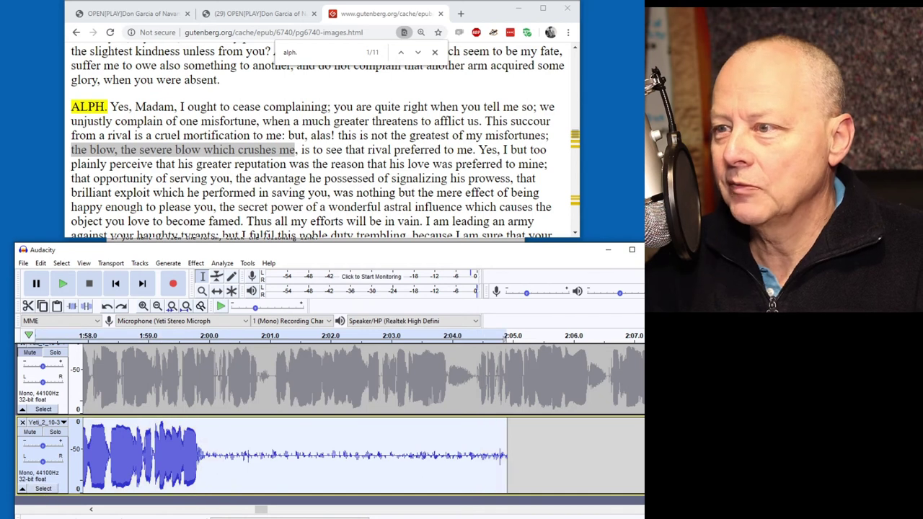
{"action": "left_click", "coordinate": [196, 263]}
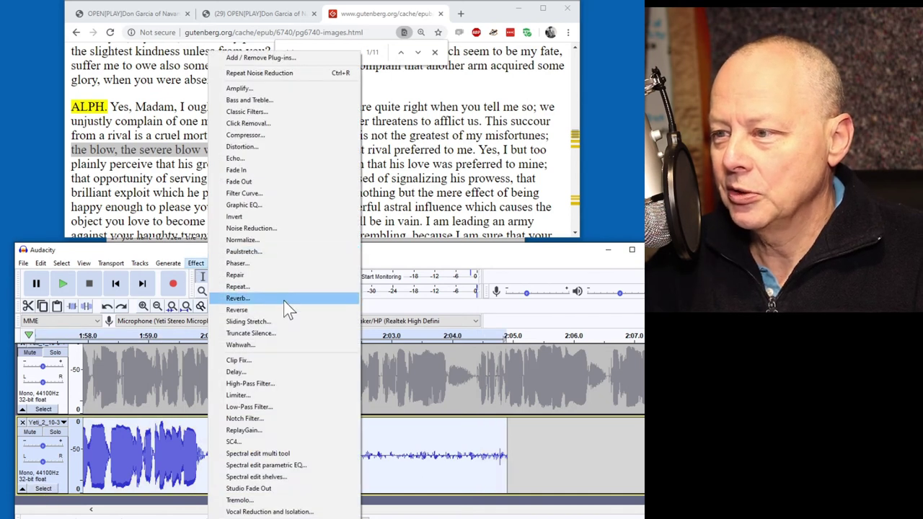
{"action": "left_click", "coordinate": [284, 230]}
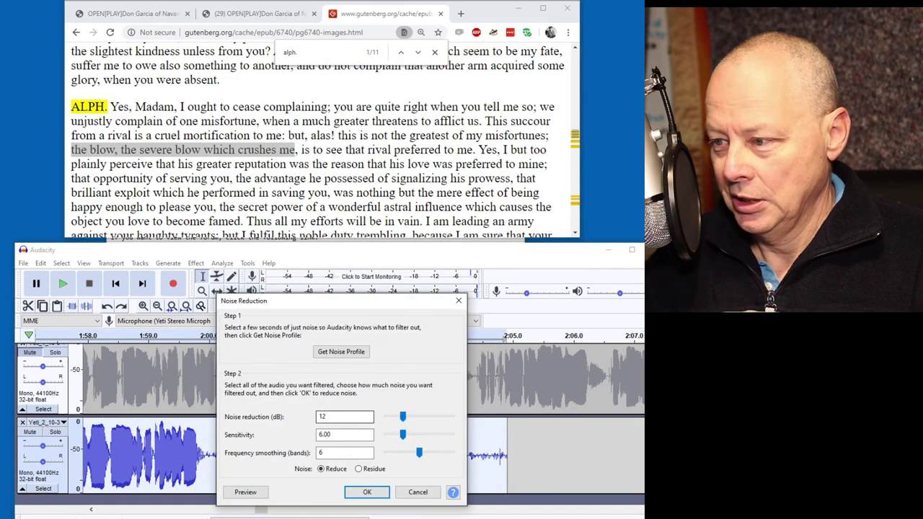
{"action": "left_click", "coordinate": [367, 493]}
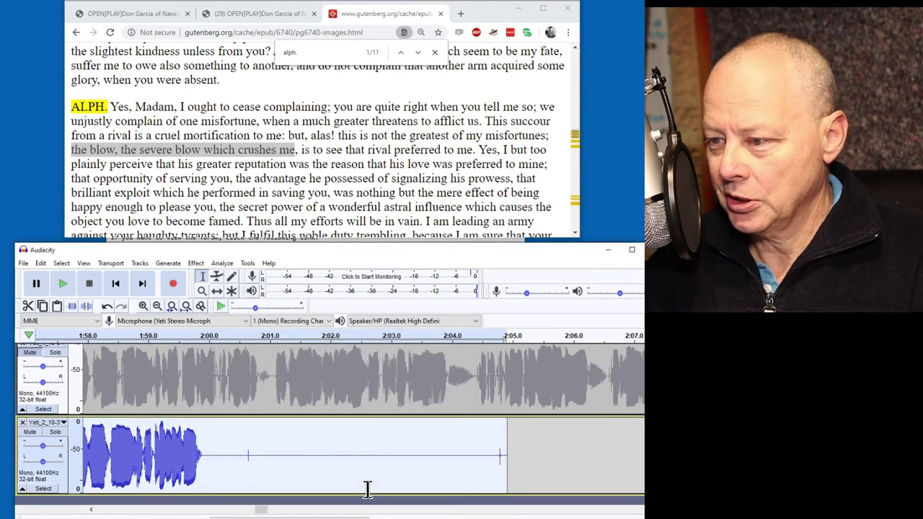
Step: Play the new take from about 1:57 and mark 1:57 to 2:00 on the lower track
{"action": "scroll", "coordinate": [257, 458], "scroll_direction": "up", "scroll_amount": 1}
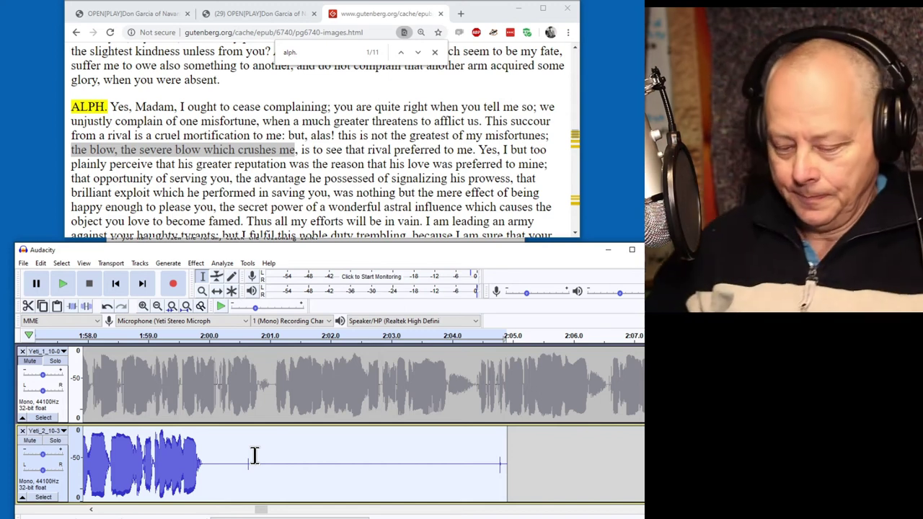
{"action": "scroll", "coordinate": [260, 434], "scroll_direction": "left", "scroll_amount": 5}
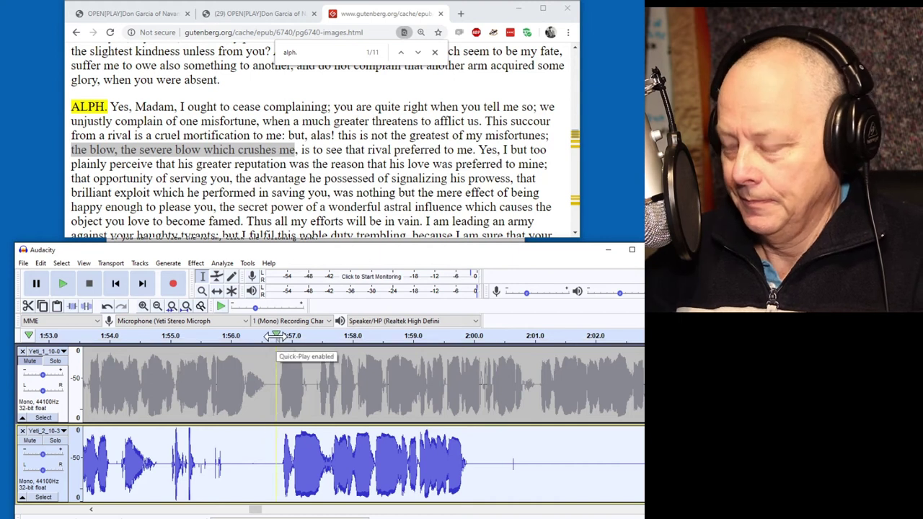
{"action": "left_click", "coordinate": [277, 340]}
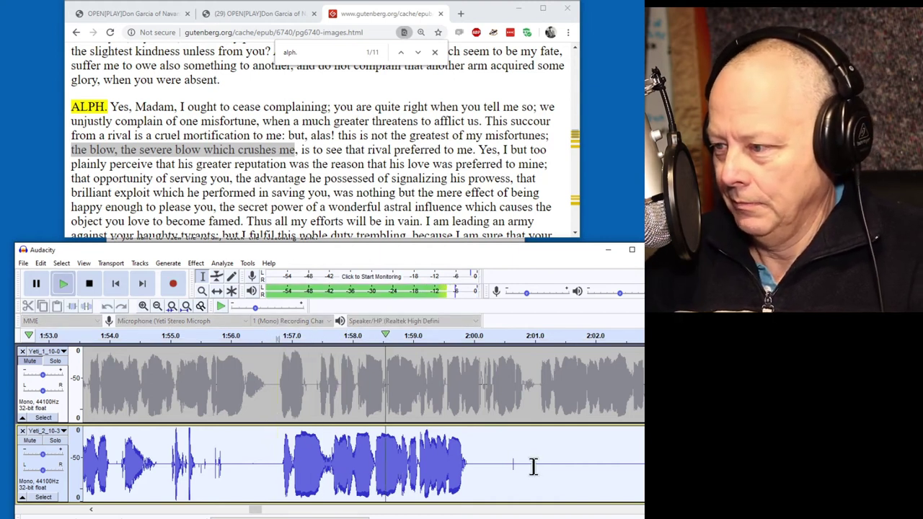
{"action": "key", "text": "p"}
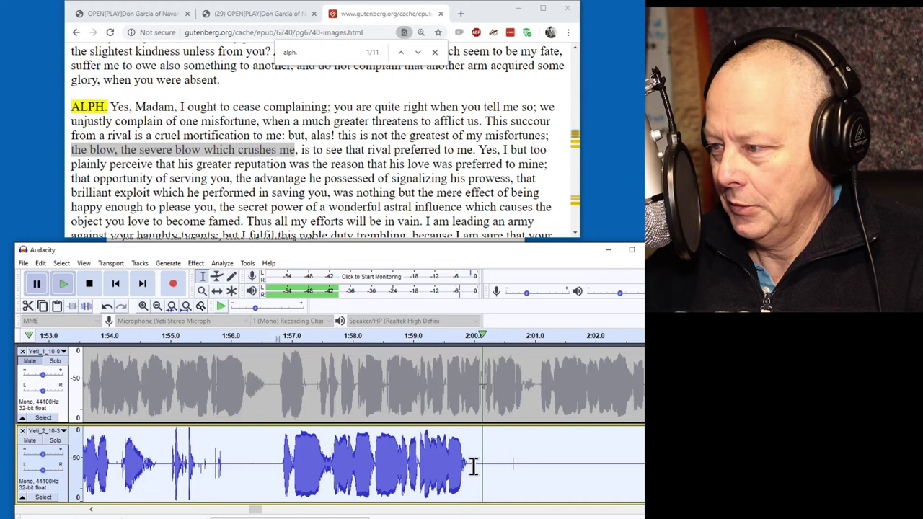
{"action": "left_click_drag", "start_coordinate": [476, 474], "coordinate": [276, 472]}
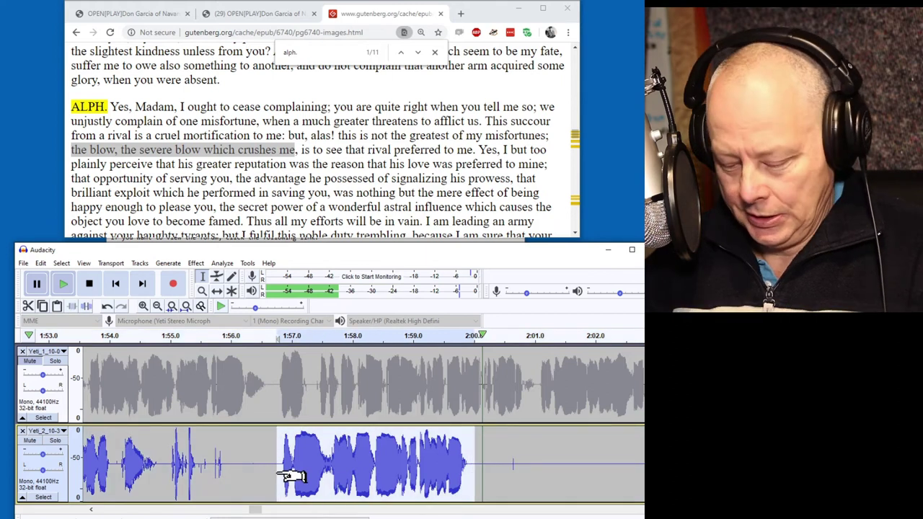
{"action": "key", "text": "space"}
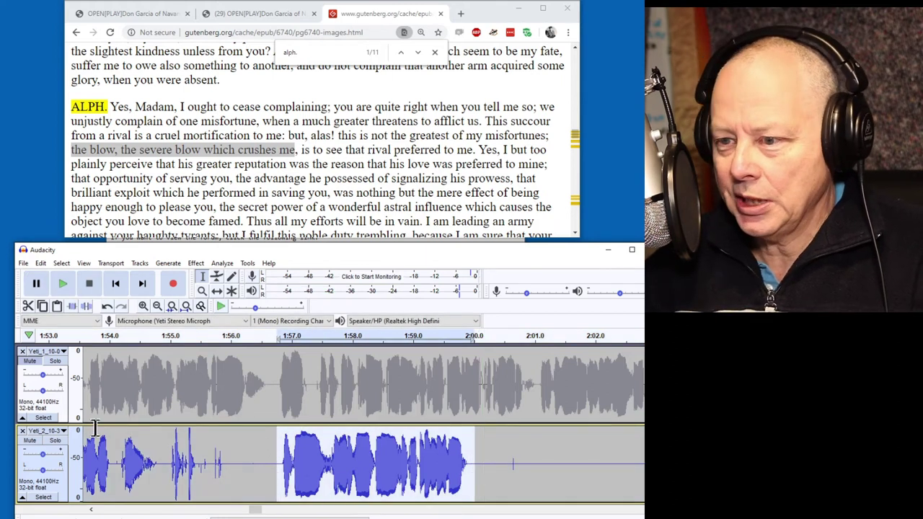
Step: Mute the lower track, unmute the upper one, play from 1:50, and mark 1:50.2–1:53.5
{"action": "left_click", "coordinate": [30, 441]}
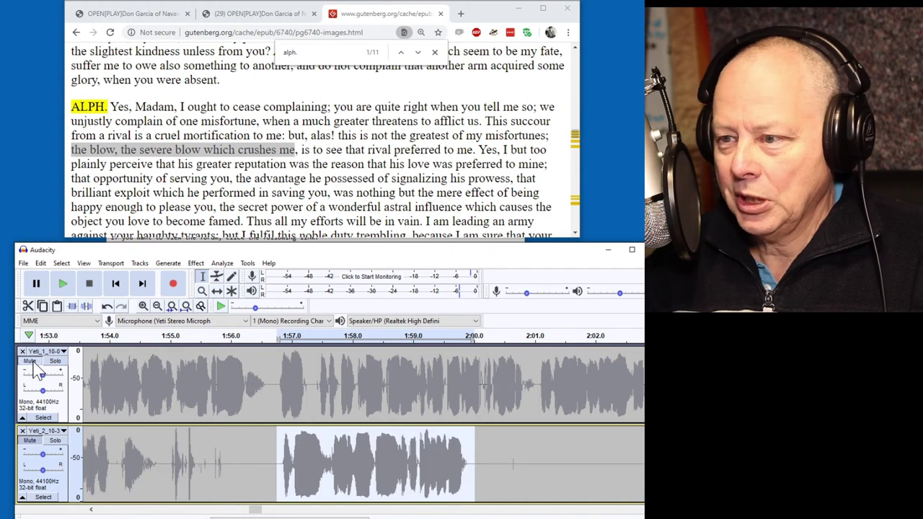
{"action": "left_click", "coordinate": [31, 361]}
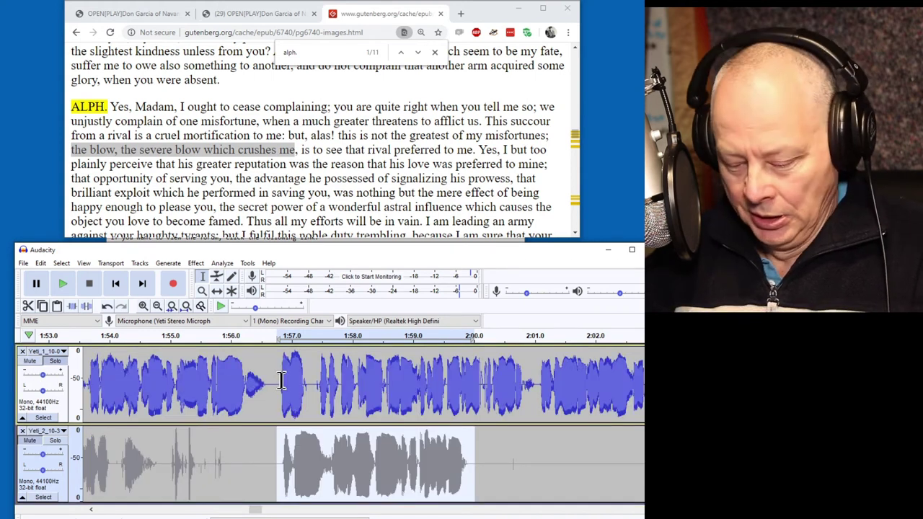
{"action": "scroll", "coordinate": [281, 380], "scroll_direction": "left", "scroll_amount": 8}
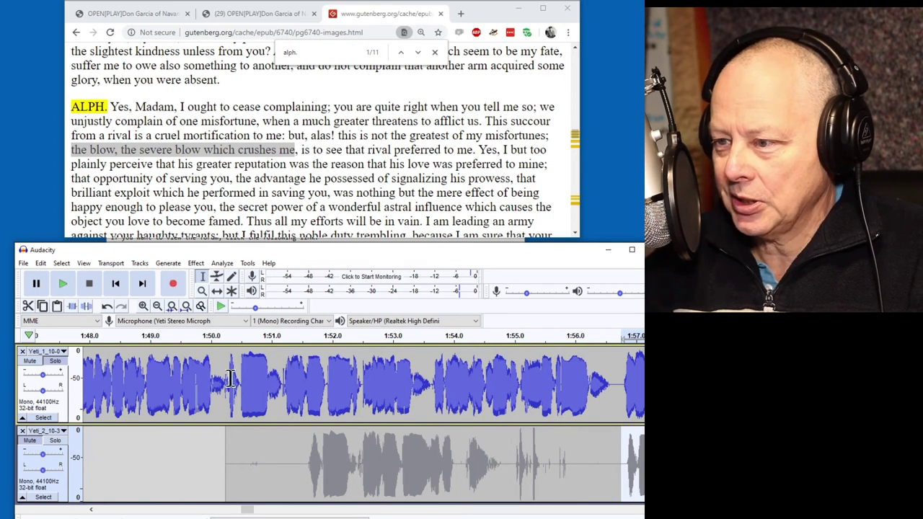
{"action": "left_click", "coordinate": [225, 336]}
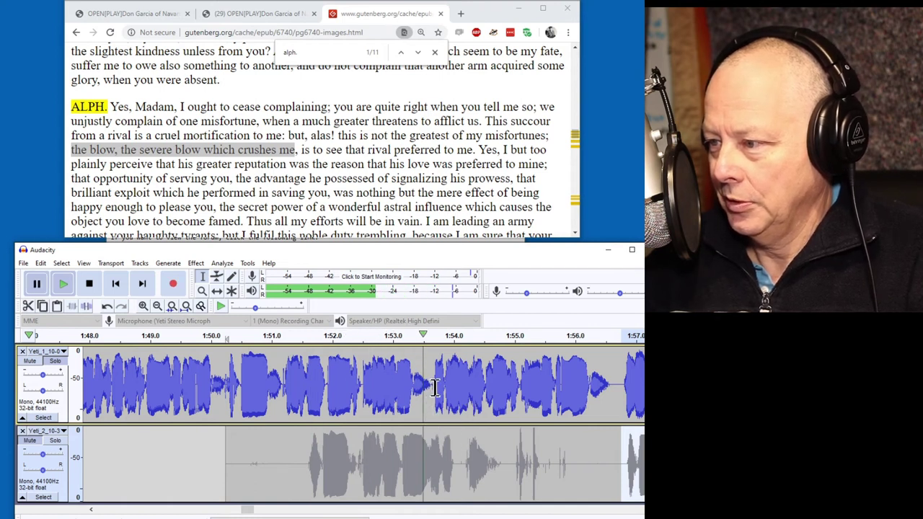
{"action": "left_click_drag", "start_coordinate": [431, 385], "coordinate": [223, 399]}
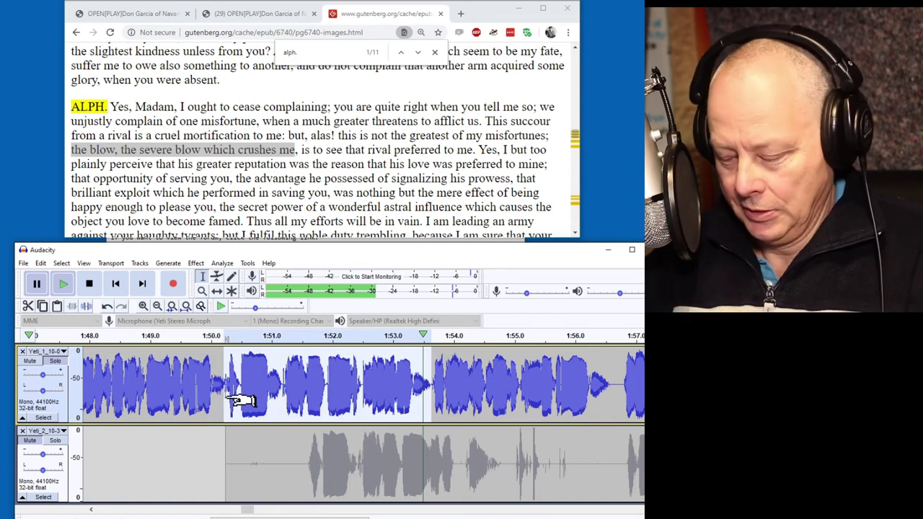
Step: Amplify the selected 1:50.2–1:53.5 passage by 3 dB and play it back to check
{"action": "key", "text": "ctrl+r"}
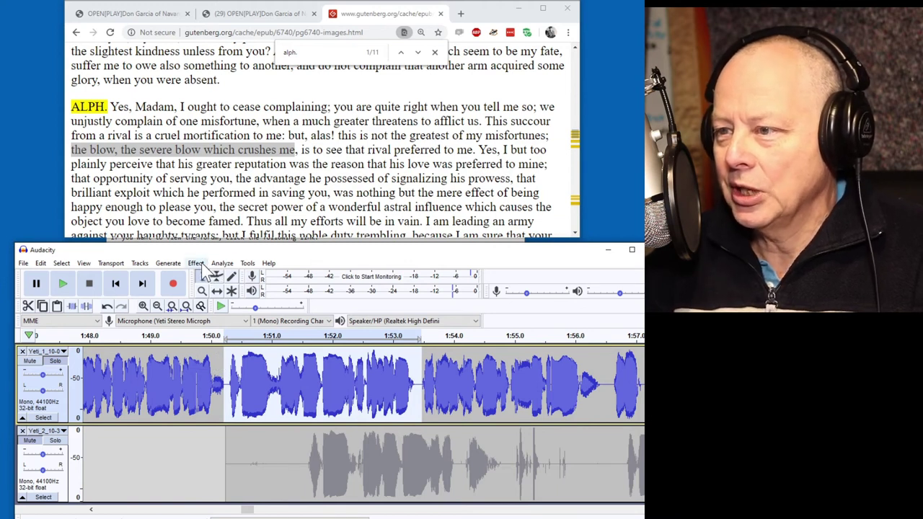
{"action": "left_click", "coordinate": [196, 263]}
{"action": "left_click", "coordinate": [278, 88]}
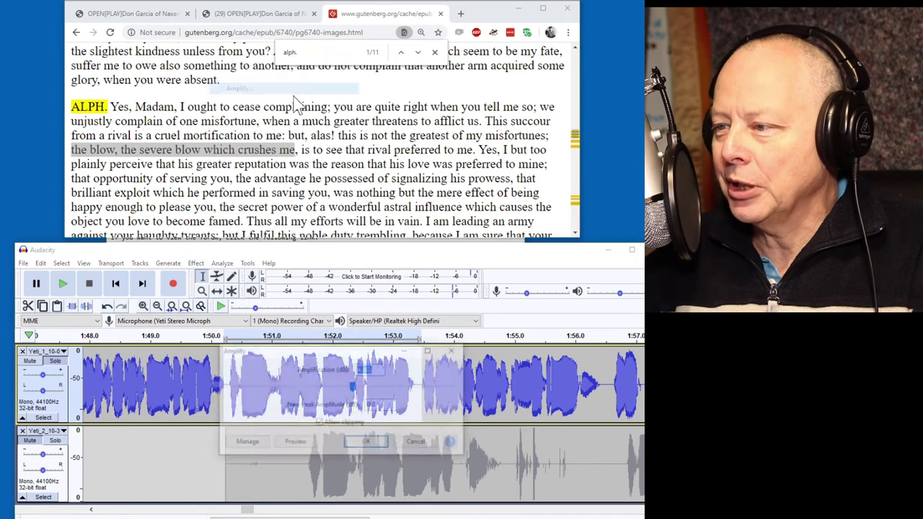
{"action": "type", "text": "3"}
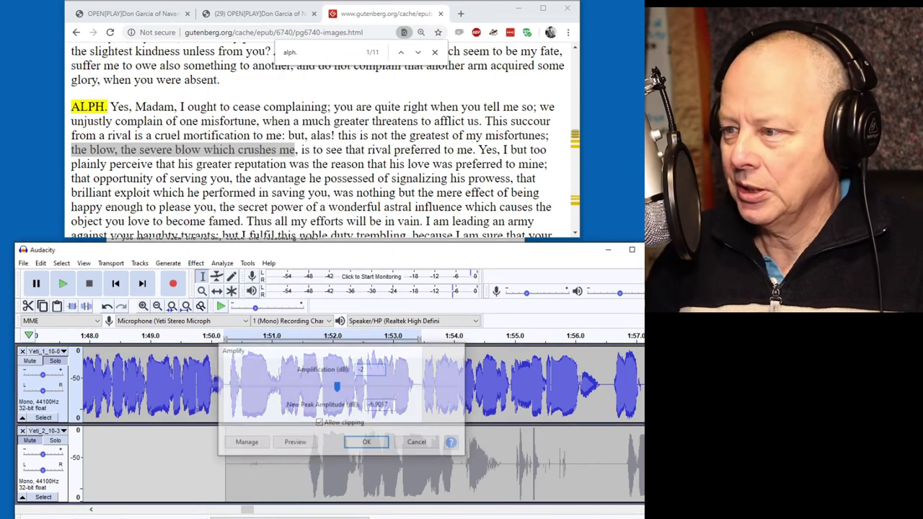
{"action": "key", "text": "Return"}
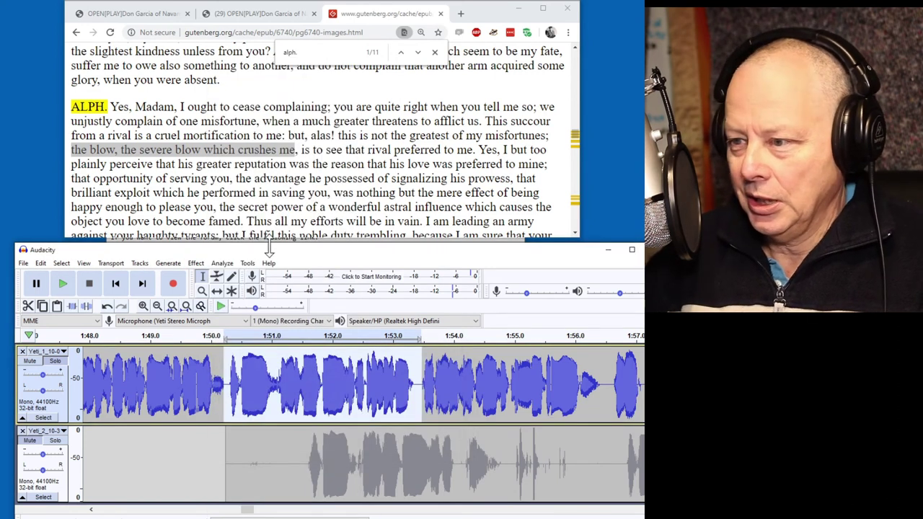
{"action": "left_click", "coordinate": [141, 336]}
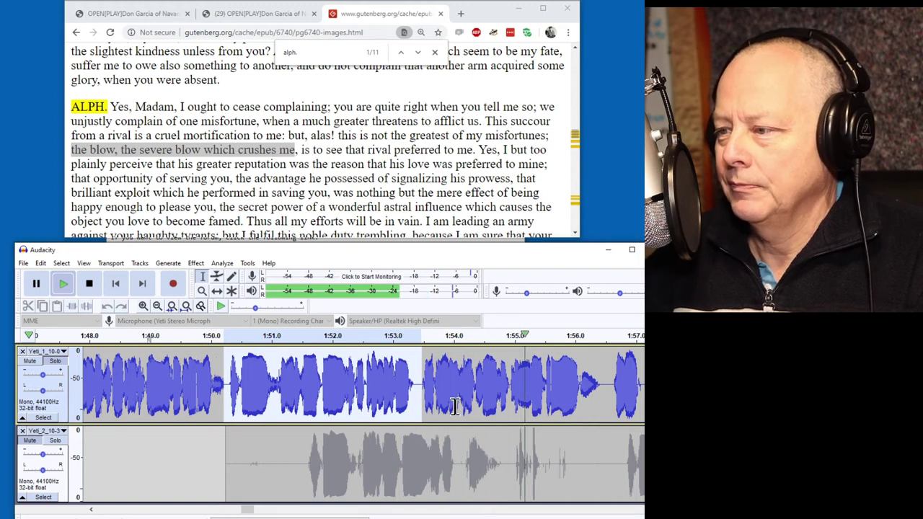
{"action": "key", "text": "p"}
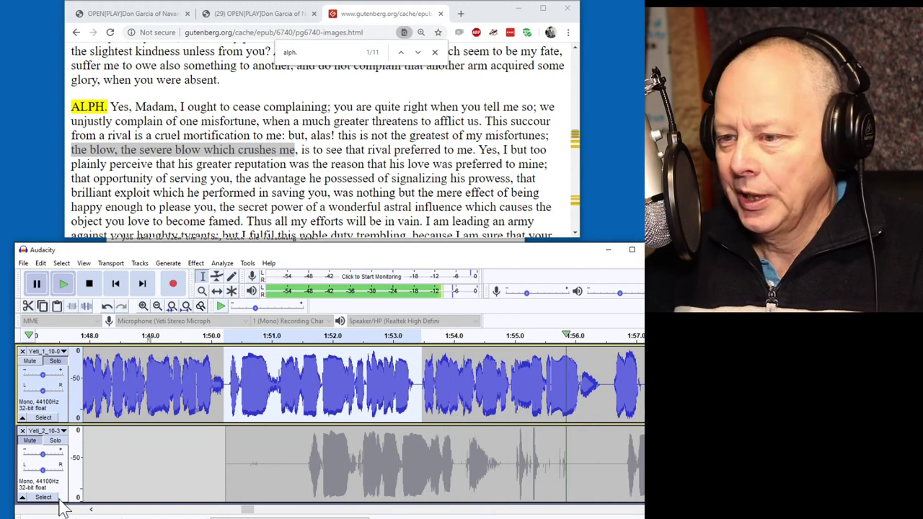
Step: Remove the Yeti_2 track and play the single narration track through while following the script
{"action": "left_click", "coordinate": [22, 431]}
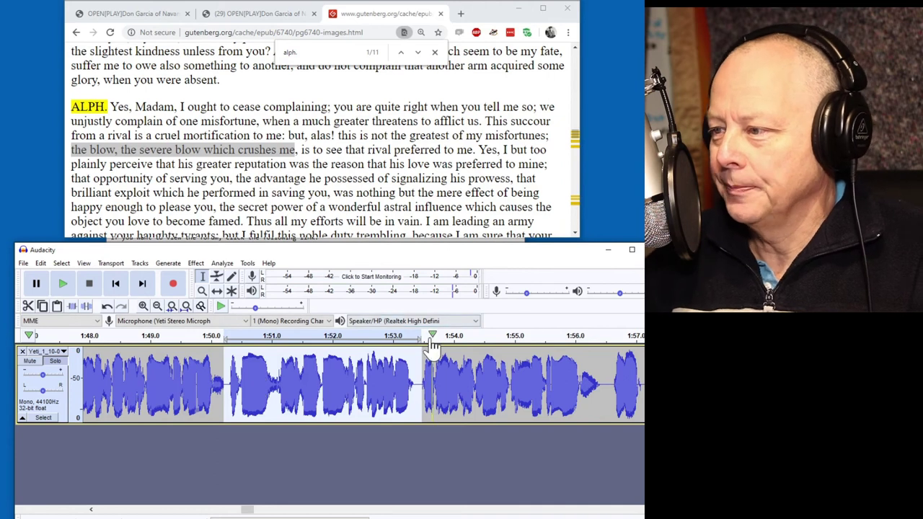
{"action": "key", "text": "space"}
{"action": "key", "text": "ctrl+f"}
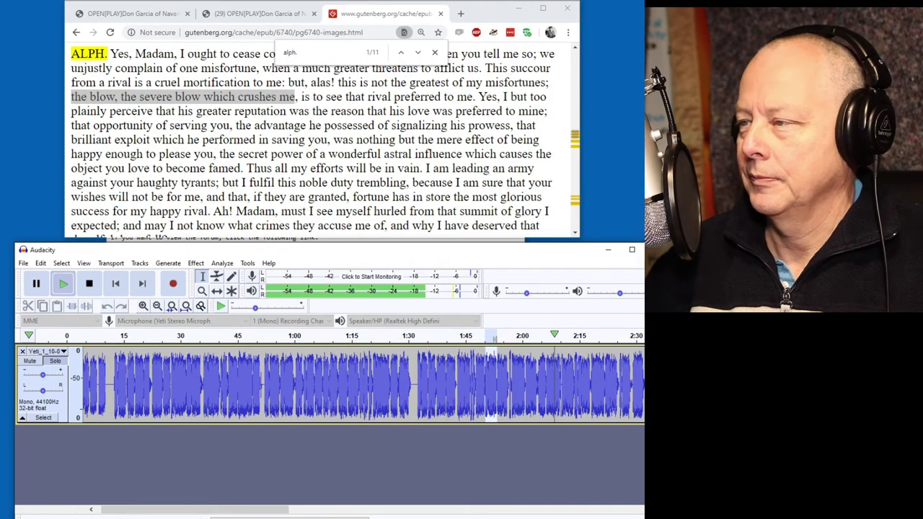
{"action": "scroll", "coordinate": [313, 137], "scroll_direction": "down", "scroll_amount": 1}
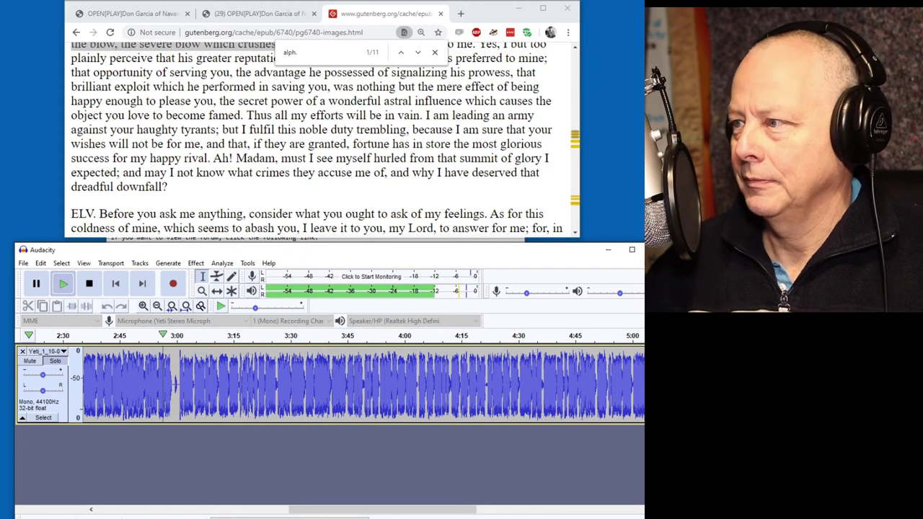
{"action": "scroll", "coordinate": [313, 137], "scroll_direction": "down", "scroll_amount": 3}
{"action": "scroll", "coordinate": [313, 137], "scroll_direction": "down", "scroll_amount": 1}
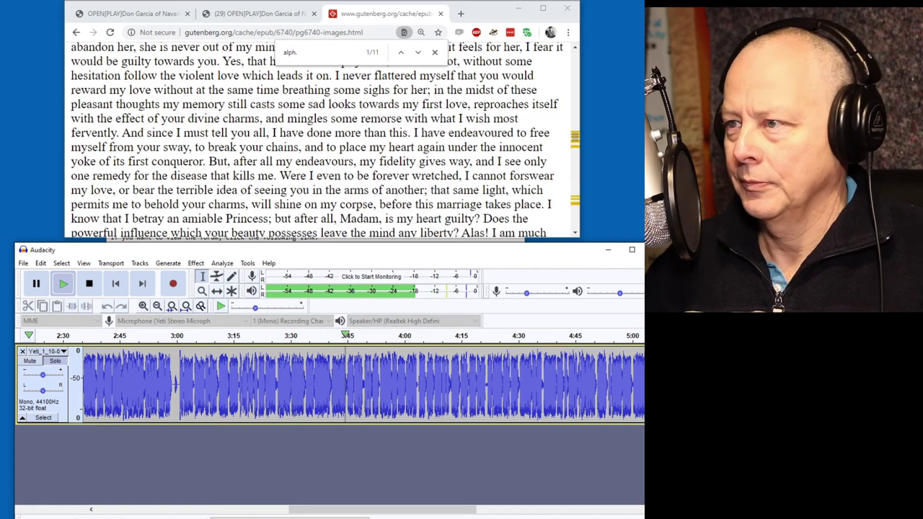
{"action": "scroll", "coordinate": [317, 145], "scroll_direction": "down", "scroll_amount": 1}
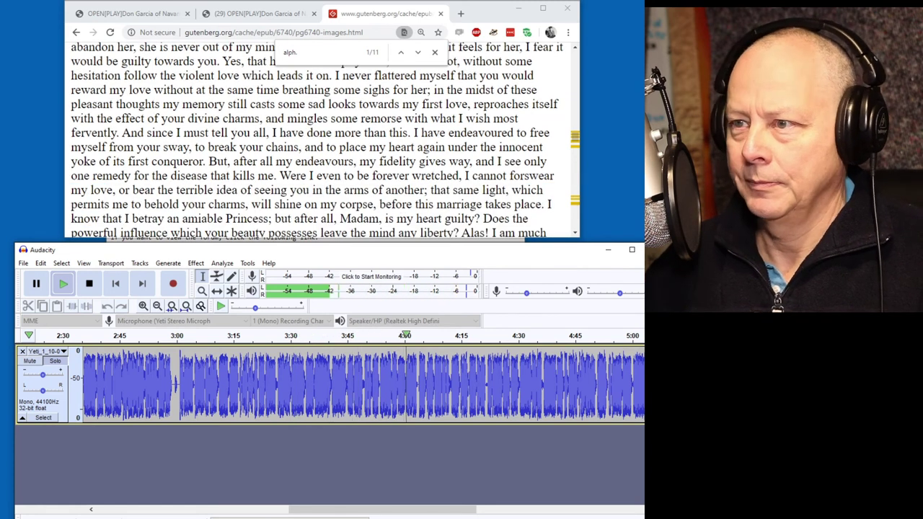
{"action": "scroll", "coordinate": [317, 137], "scroll_direction": "down", "scroll_amount": 1}
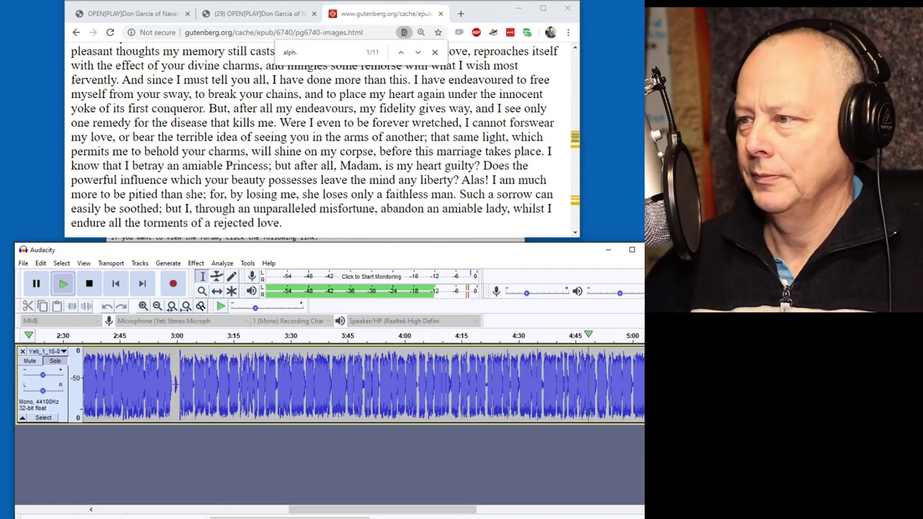
{"action": "scroll", "coordinate": [355, 108], "scroll_direction": "down", "scroll_amount": 5}
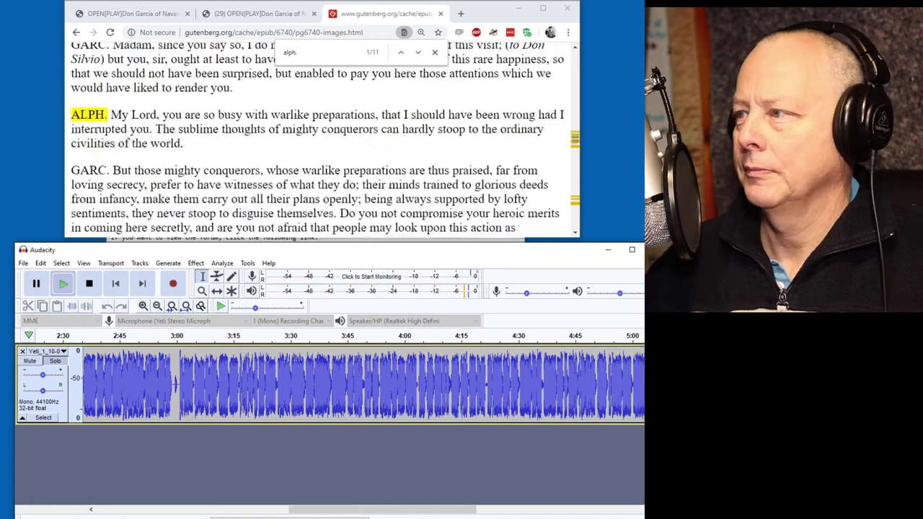
{"action": "scroll", "coordinate": [324, 137], "scroll_direction": "down", "scroll_amount": 3}
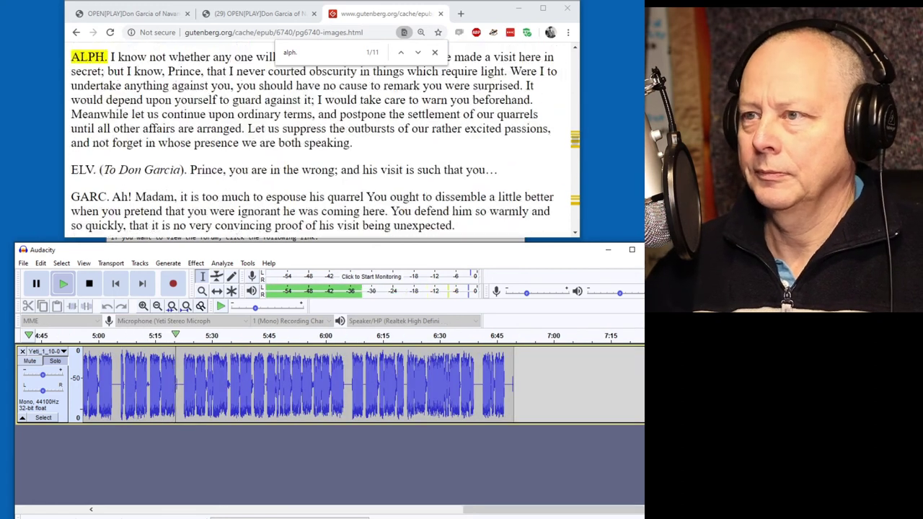
{"action": "scroll", "coordinate": [325, 137], "scroll_direction": "up", "scroll_amount": 1}
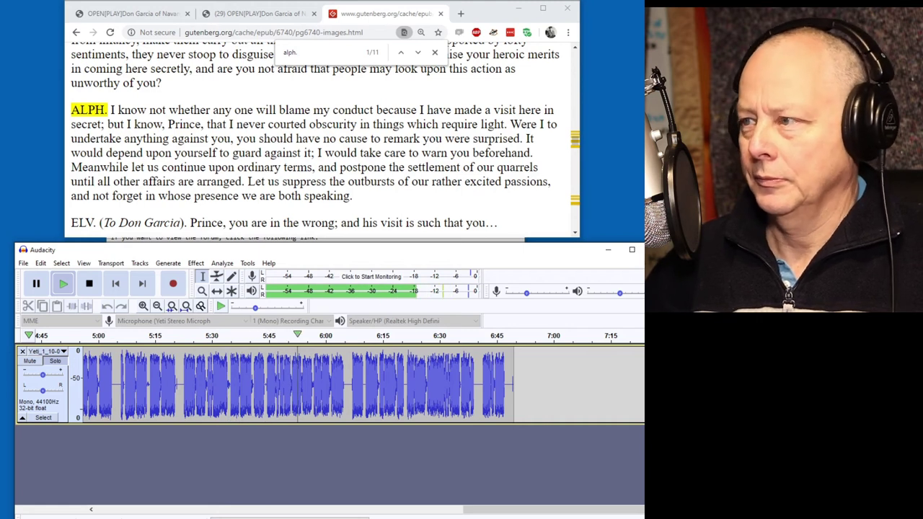
{"action": "scroll", "coordinate": [324, 137], "scroll_direction": "down", "scroll_amount": 6}
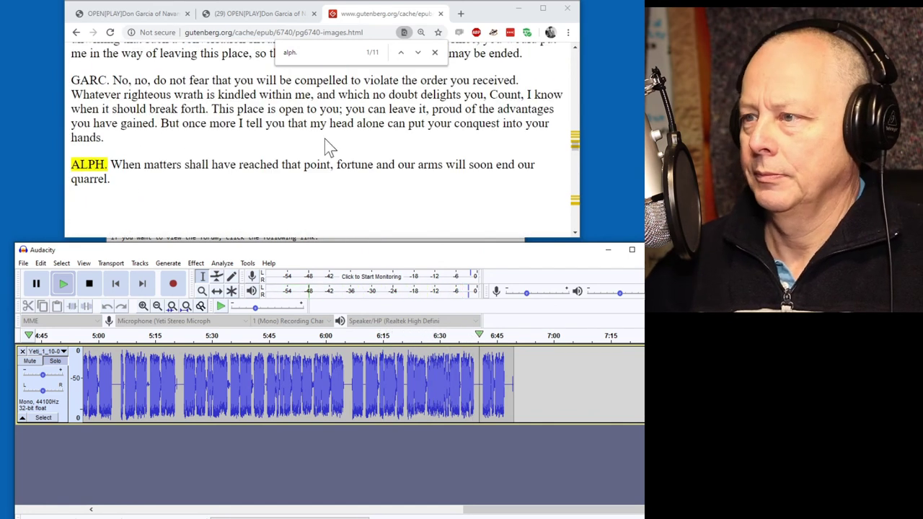
{"action": "scroll", "coordinate": [320, 145], "scroll_direction": "down", "scroll_amount": 3}
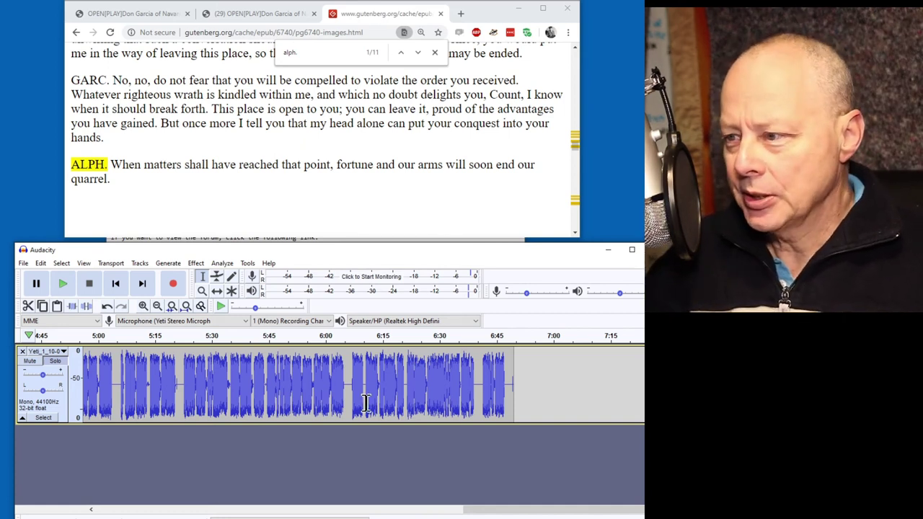
Step: Apply ReplayGain normalization at 0.00 dB to the entire narration clip
{"action": "left_click", "coordinate": [41, 419]}
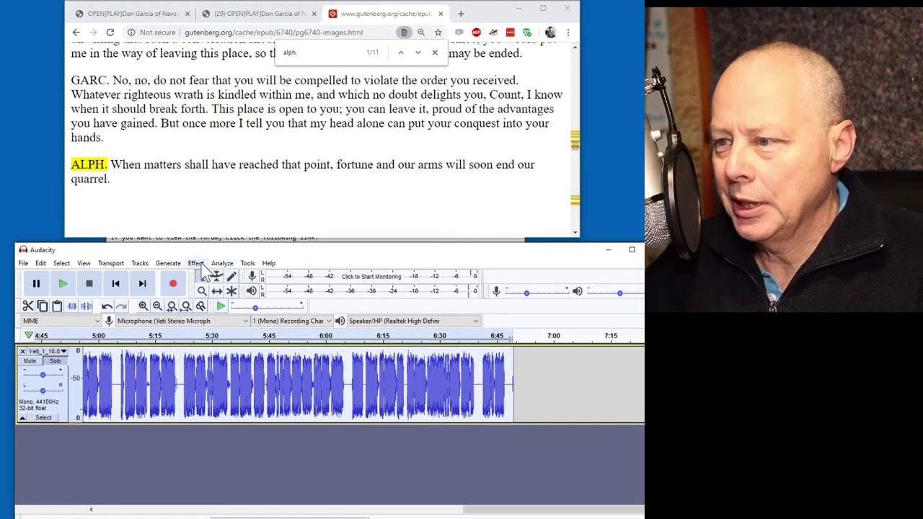
{"action": "left_click", "coordinate": [196, 262]}
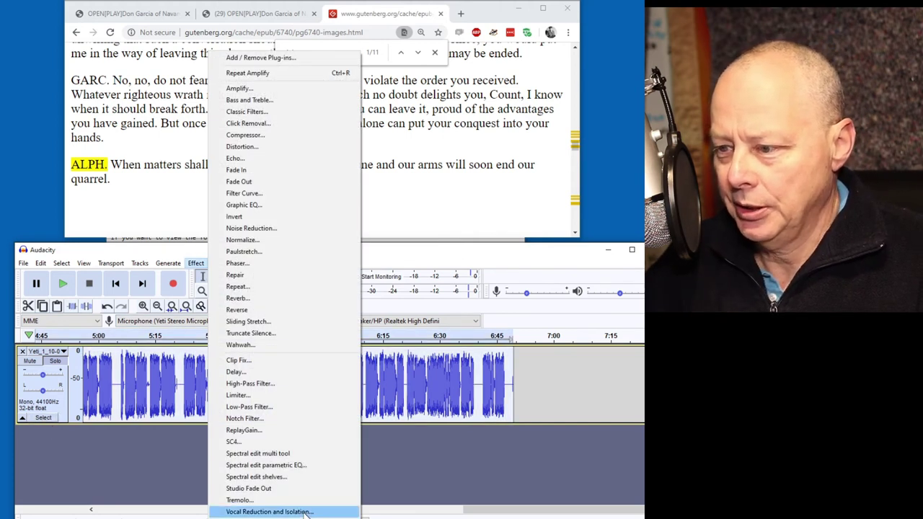
{"action": "left_click", "coordinate": [303, 431]}
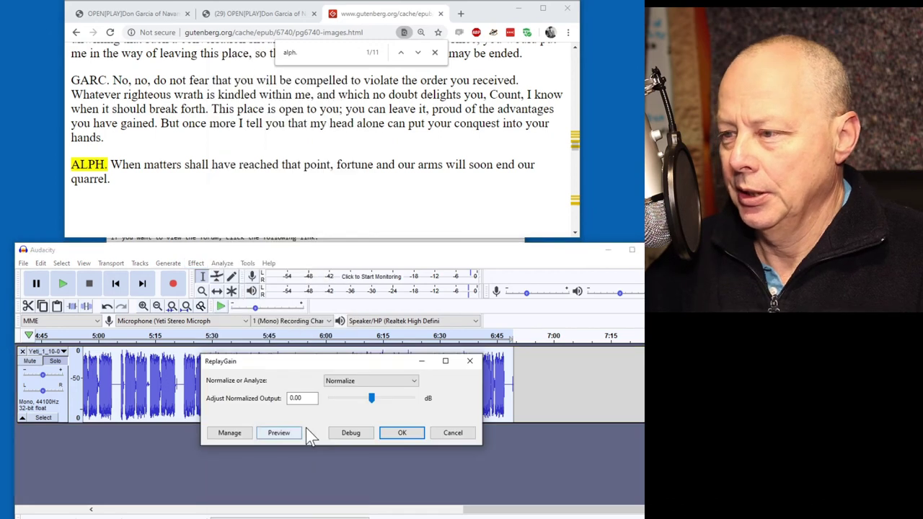
{"action": "left_click", "coordinate": [402, 433]}
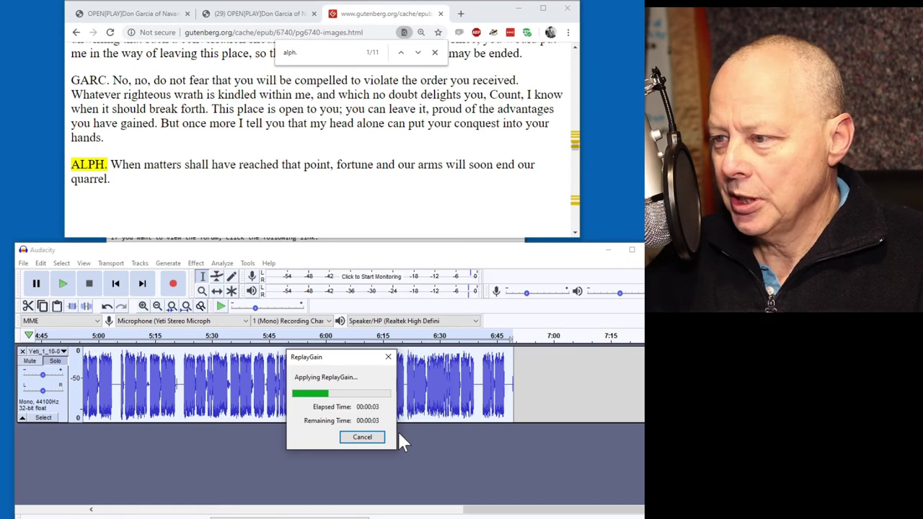
Step: Begin Save Project As and copy the required file-name pattern from the LibriVox forum instructions
{"action": "left_click", "coordinate": [23, 264]}
{"action": "mouse_move", "coordinate": [87, 325]}
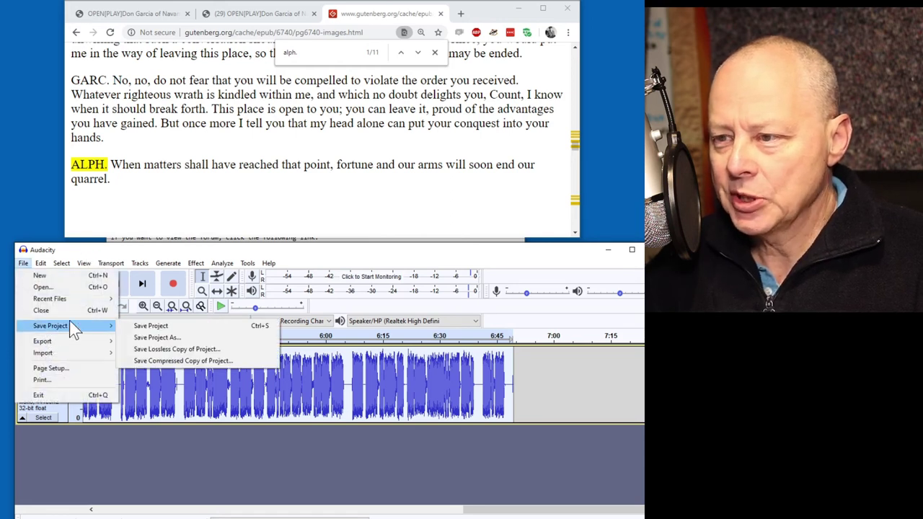
{"action": "left_click", "coordinate": [172, 340]}
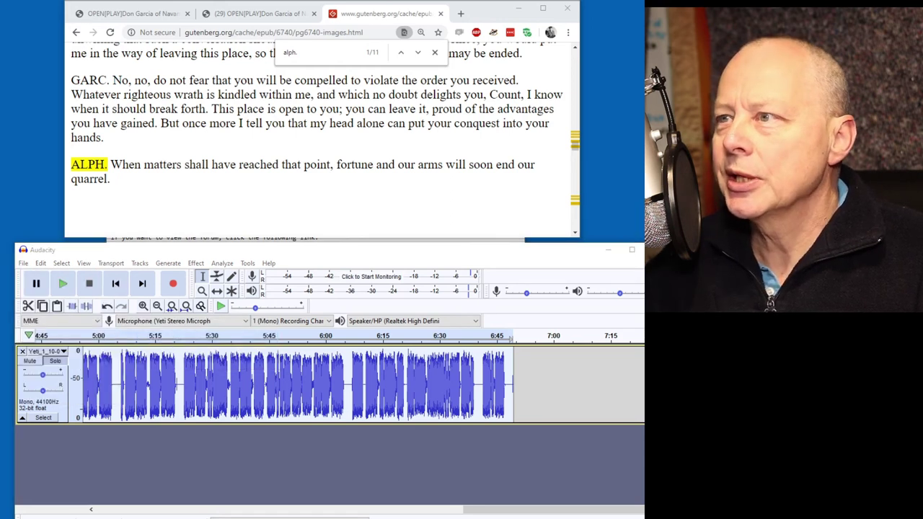
{"action": "left_click", "coordinate": [152, 14]}
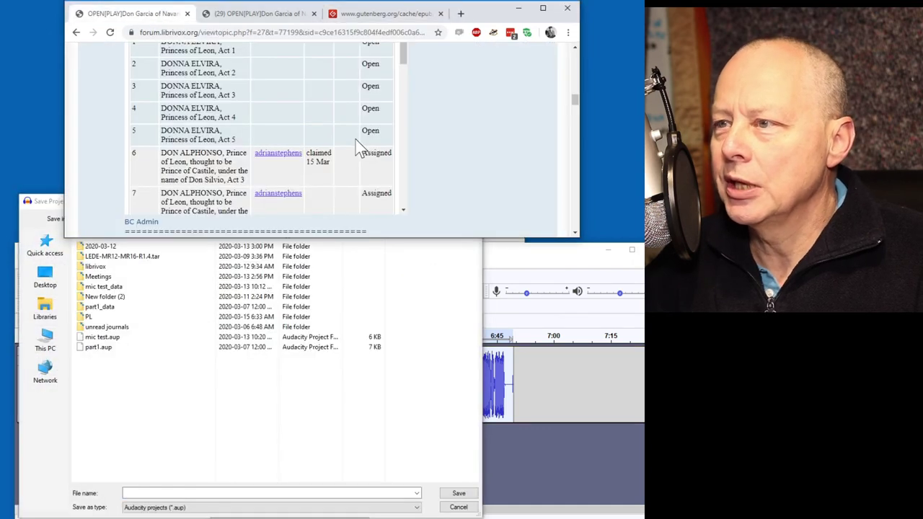
{"action": "scroll", "coordinate": [489, 158], "scroll_direction": "down", "scroll_amount": 10}
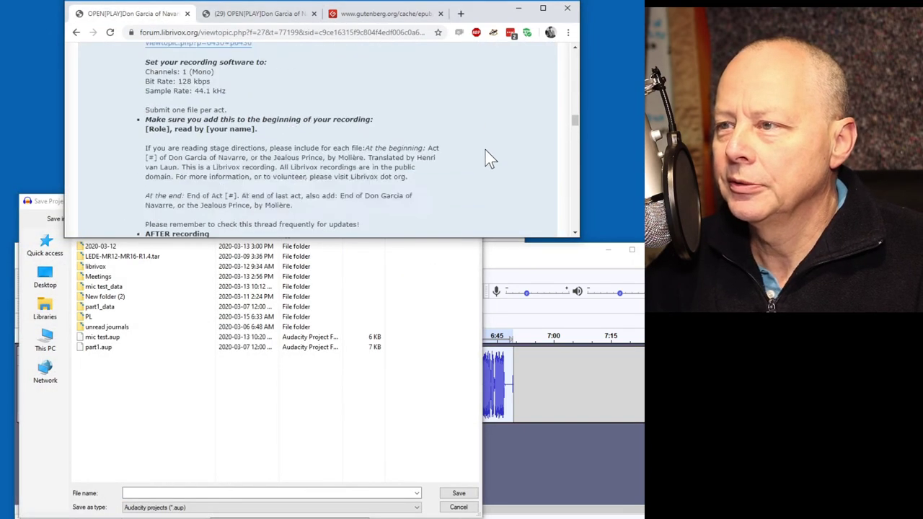
{"action": "scroll", "coordinate": [489, 159], "scroll_direction": "down", "scroll_amount": 3}
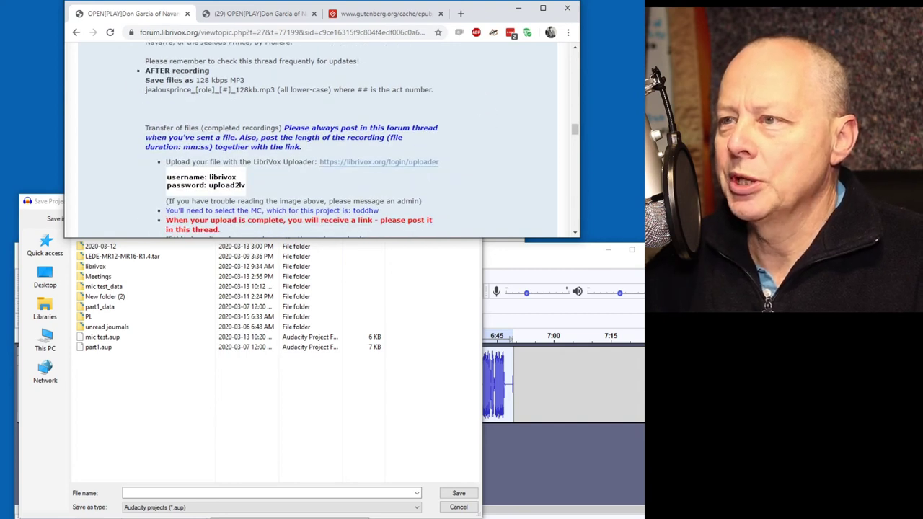
{"action": "left_click_drag", "start_coordinate": [145, 90], "coordinate": [257, 91]}
{"action": "key", "text": "ctrl+c"}
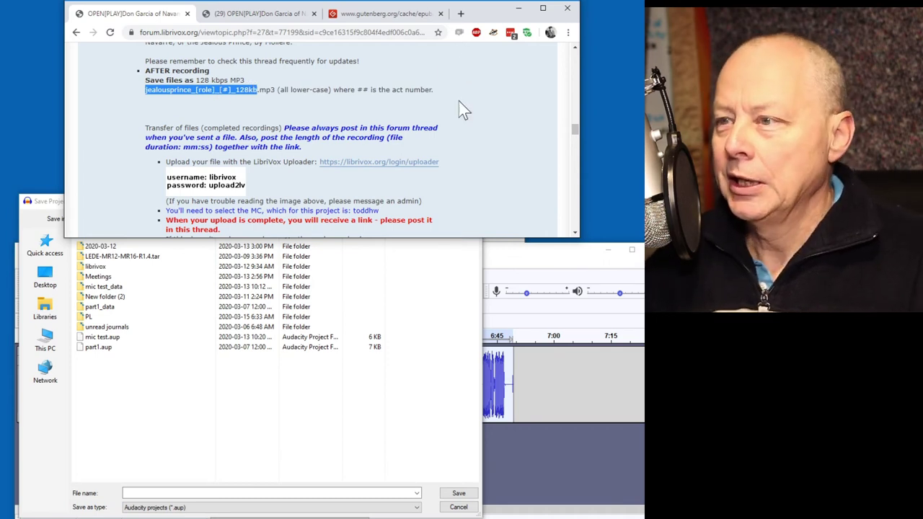
{"action": "scroll", "coordinate": [465, 123], "scroll_direction": "up", "scroll_amount": 10}
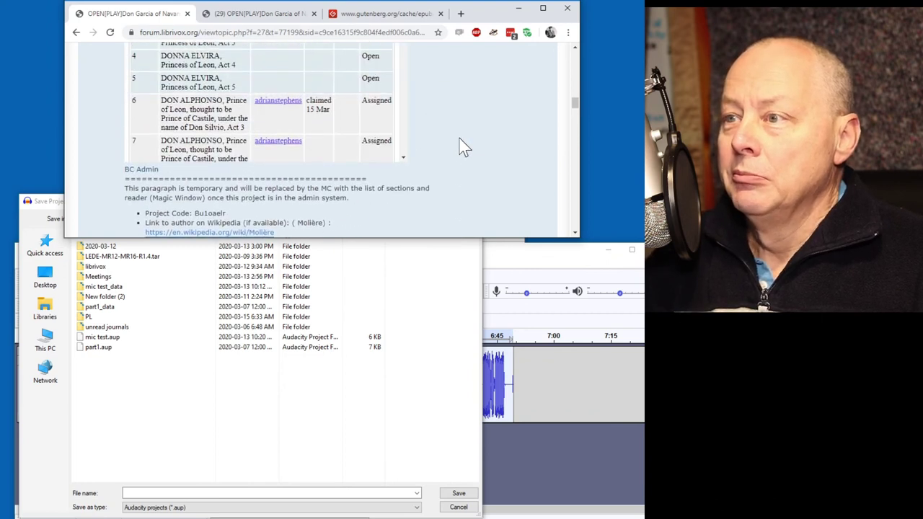
{"action": "scroll", "coordinate": [463, 147], "scroll_direction": "up", "scroll_amount": 1}
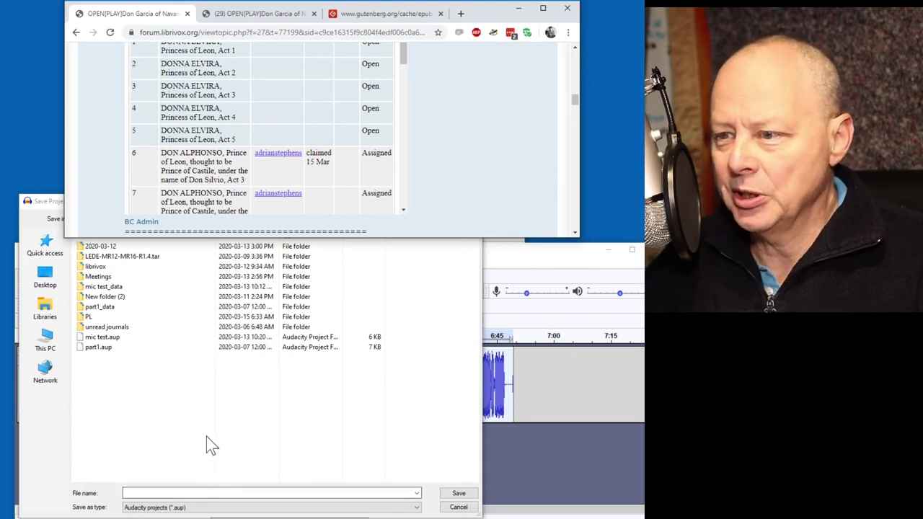
Step: Save the project in the librivox folder as jealousprince_donalphonso_3_128kb
{"action": "double_click", "coordinate": [95, 266]}
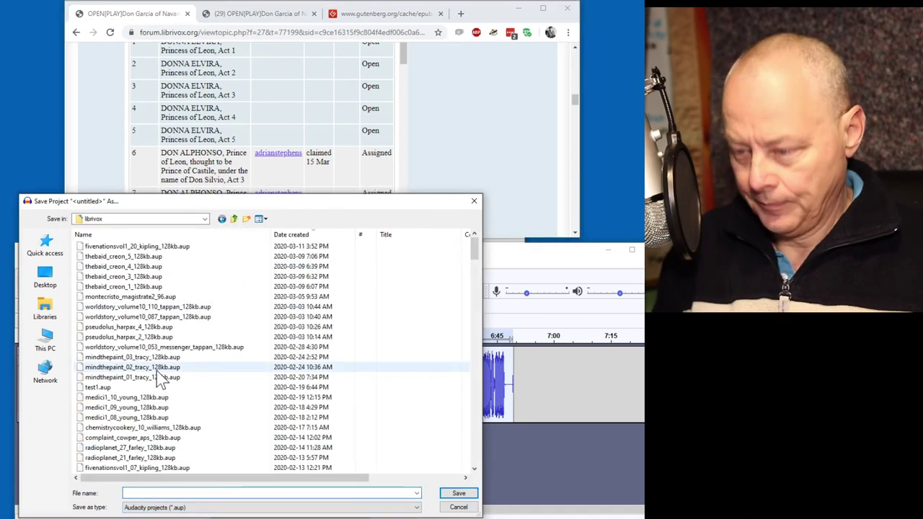
{"action": "key", "text": "ctrl+v"}
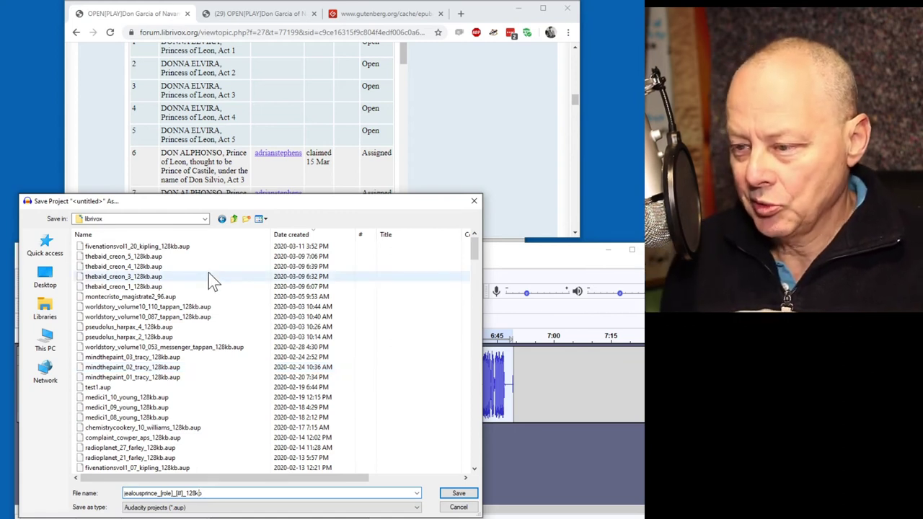
{"action": "key", "text": "BackSpace"}
{"action": "key", "text": "BackSpace"}
{"action": "key", "text": "BackSpace"}
{"action": "key", "text": "BackSpace"}
{"action": "key", "text": "BackSpace"}
{"action": "key", "text": "BackSpace"}
{"action": "type", "text": "donalphon"}
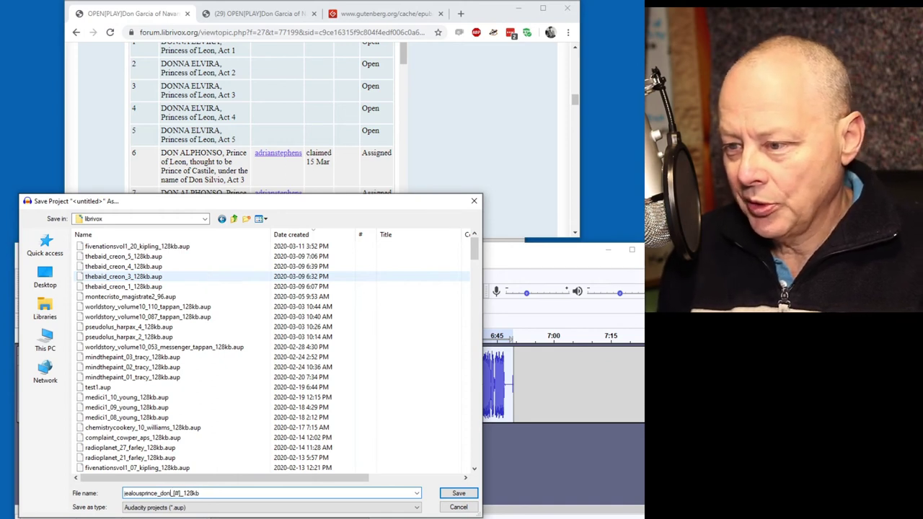
{"action": "type", "text": "so_"}
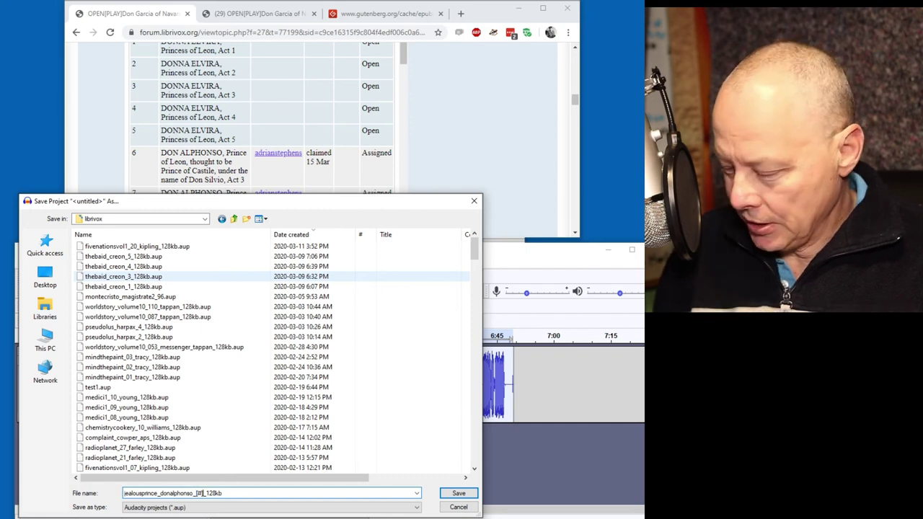
{"action": "key", "text": "Delete"}
{"action": "key", "text": "BackSpace"}
{"action": "key", "text": "Delete"}
{"action": "type", "text": "3"}
{"action": "left_click", "coordinate": [465, 496]}
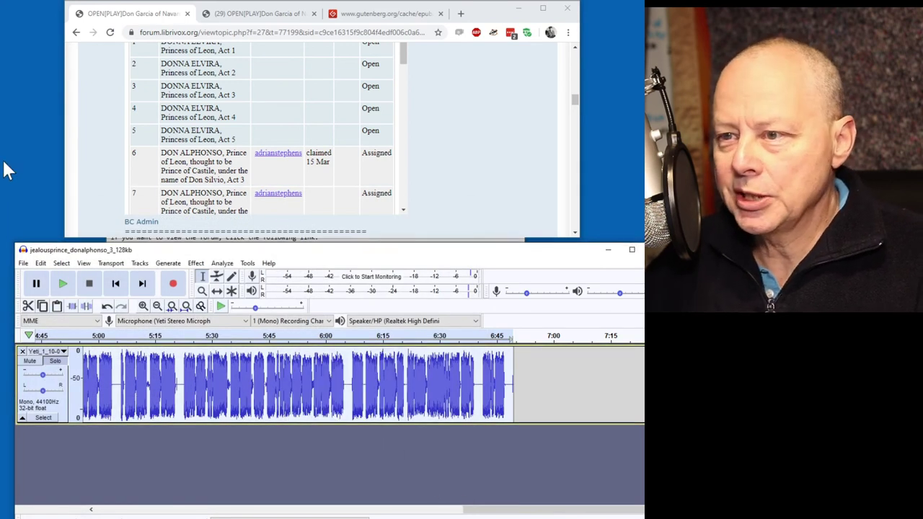
Step: Export the narration as a constant 128 kbps mono MP3 into the librivox folder
{"action": "left_click", "coordinate": [23, 263]}
{"action": "mouse_move", "coordinate": [61, 263]}
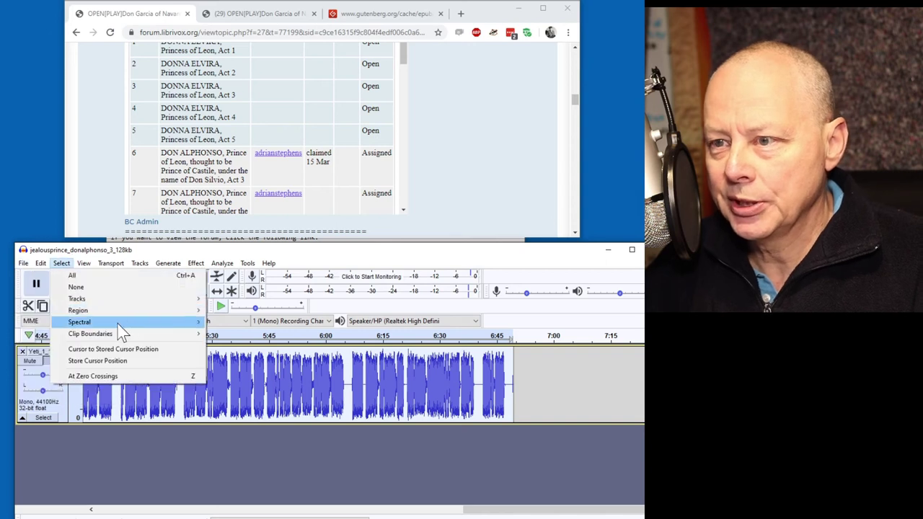
{"action": "mouse_move", "coordinate": [23, 264]}
{"action": "mouse_move", "coordinate": [78, 340]}
{"action": "left_click", "coordinate": [193, 340]}
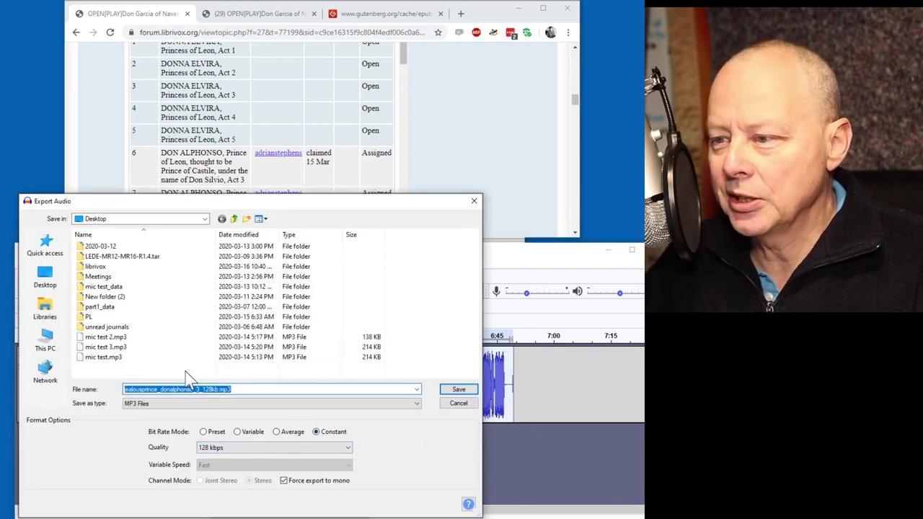
{"action": "double_click", "coordinate": [92, 267]}
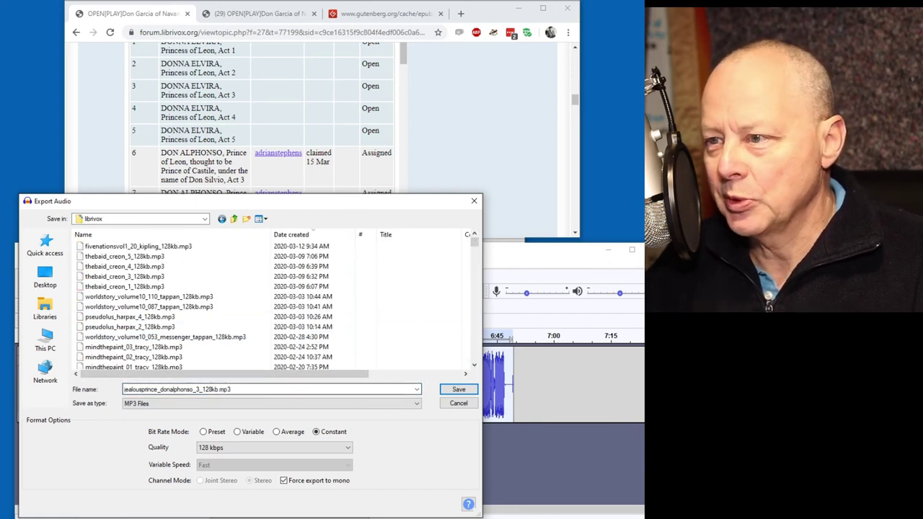
{"action": "left_click", "coordinate": [461, 390]}
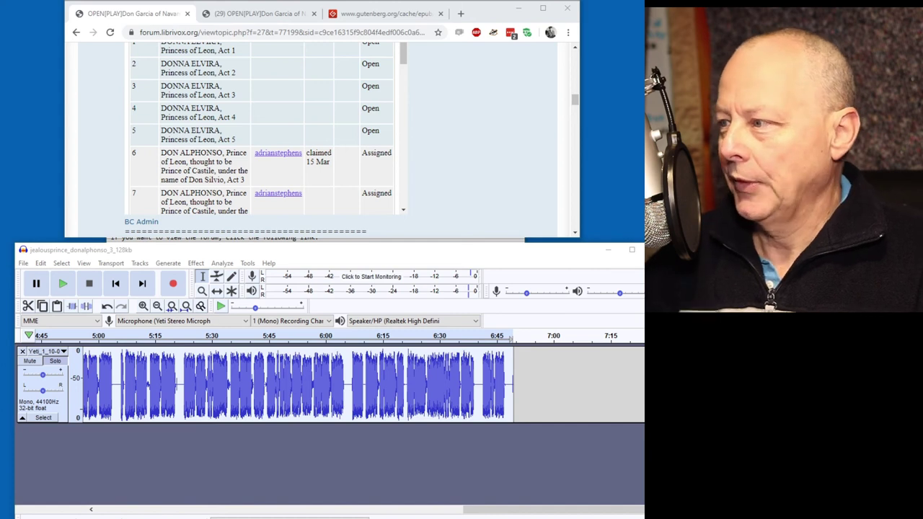
Step: Minimize Audacity and the mail client to clear the screen
{"action": "left_click", "coordinate": [609, 254]}
{"action": "left_click", "coordinate": [609, 251]}
{"action": "left_click", "coordinate": [472, 276]}
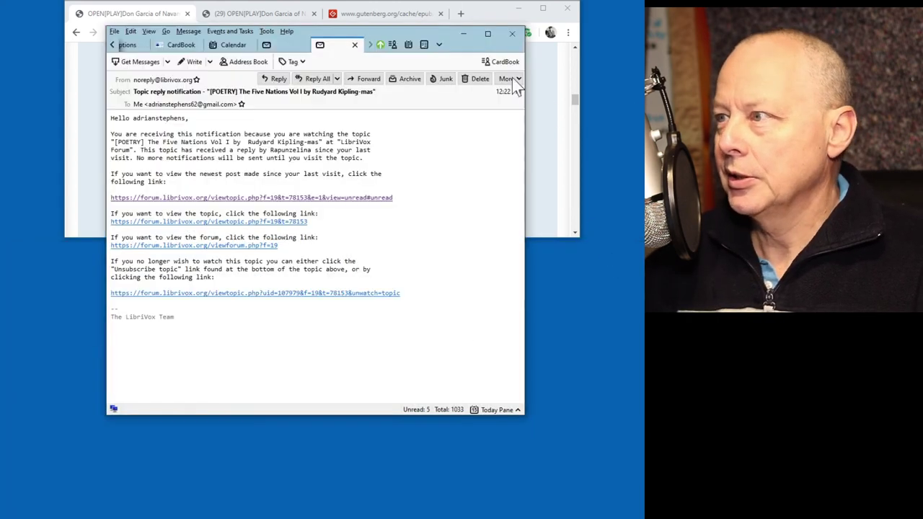
{"action": "left_click", "coordinate": [463, 32]}
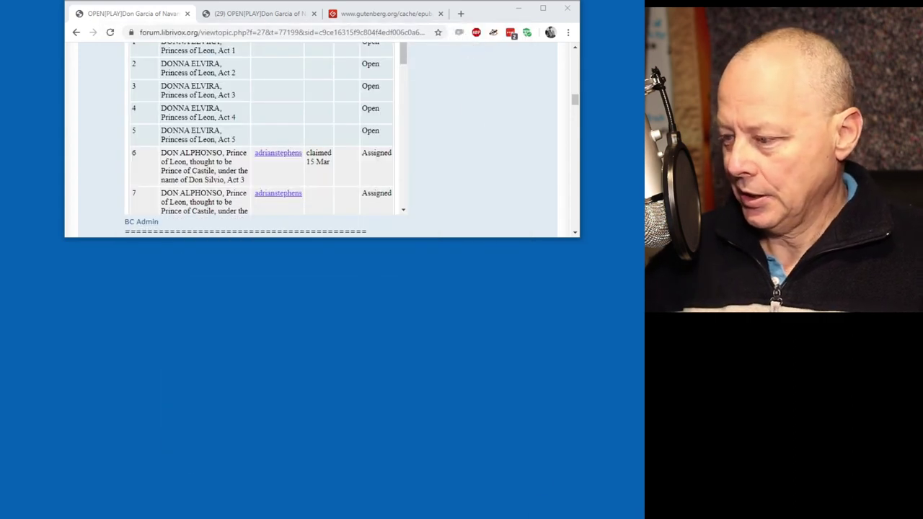
Step: Confirm in Checker 0.96 that the MP3 passed validation: 128 kbps mono, 6.2 MiB, 6:49.55 long
{"action": "left_click_drag", "start_coordinate": [510, 151], "coordinate": [530, 58]}
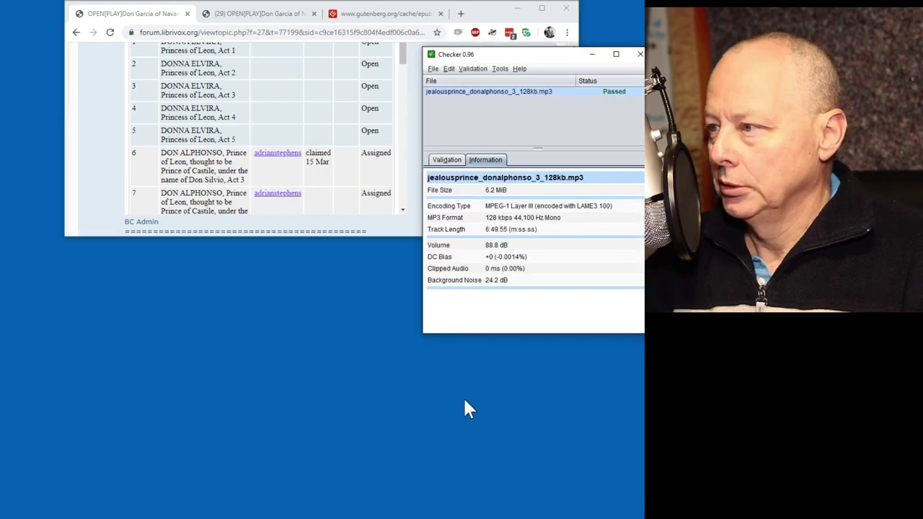
{"action": "left_click", "coordinate": [449, 160]}
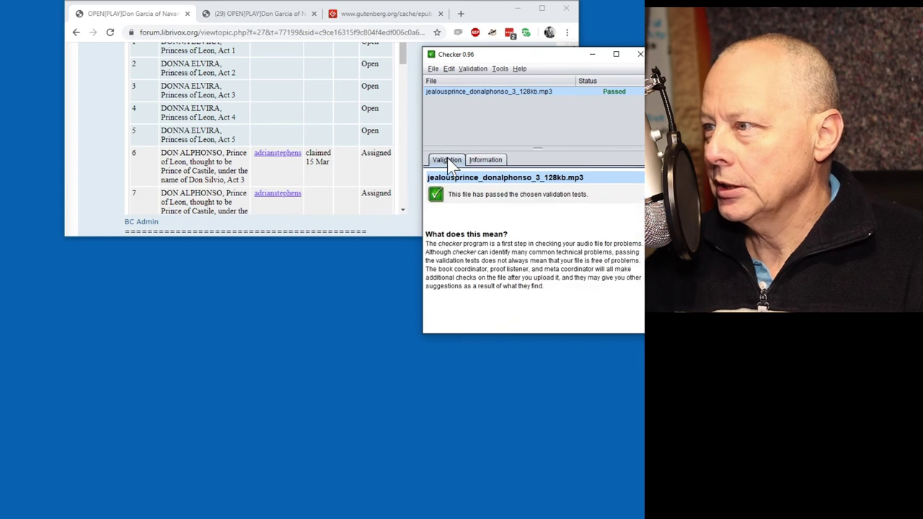
{"action": "left_click", "coordinate": [489, 161]}
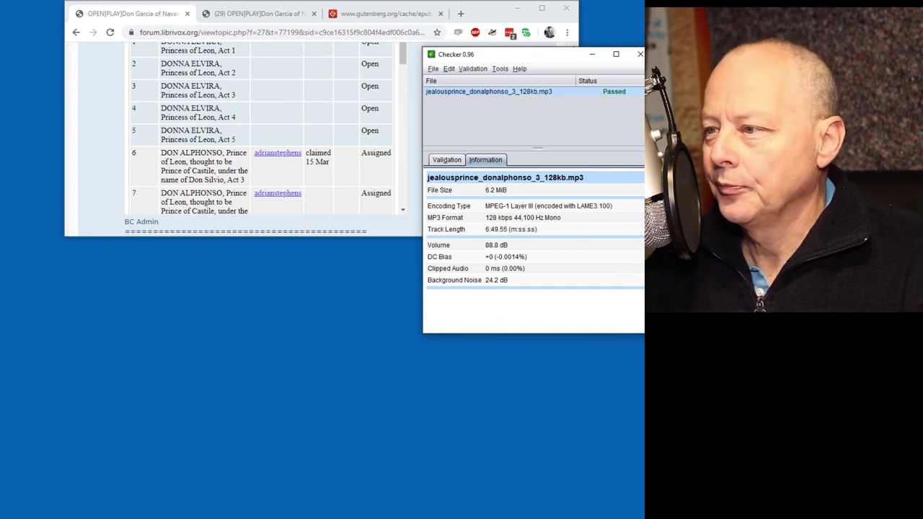
Step: Enlarge the forum window and open the AFTER-recording uploader link in a new tab
{"action": "left_click", "coordinate": [342, 231]}
{"action": "left_click_drag", "start_coordinate": [345, 232], "coordinate": [345, 468]}
{"action": "scroll", "coordinate": [468, 249], "scroll_direction": "down", "scroll_amount": 3}
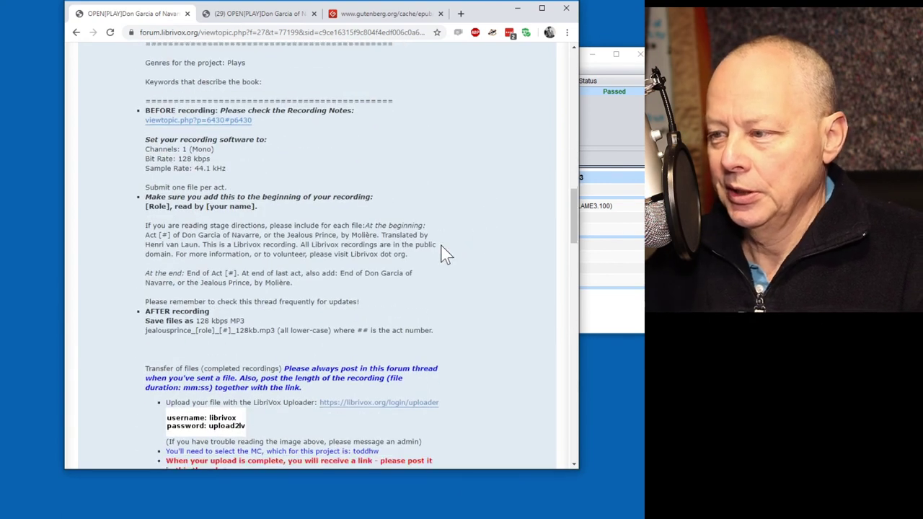
{"action": "scroll", "coordinate": [440, 247], "scroll_direction": "down", "scroll_amount": 3}
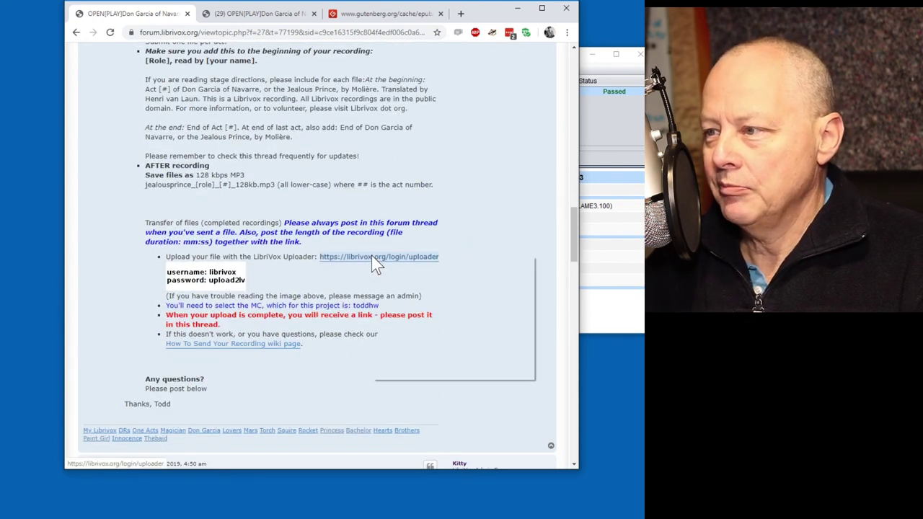
{"action": "right_click", "coordinate": [372, 256]}
{"action": "left_click", "coordinate": [417, 264]}
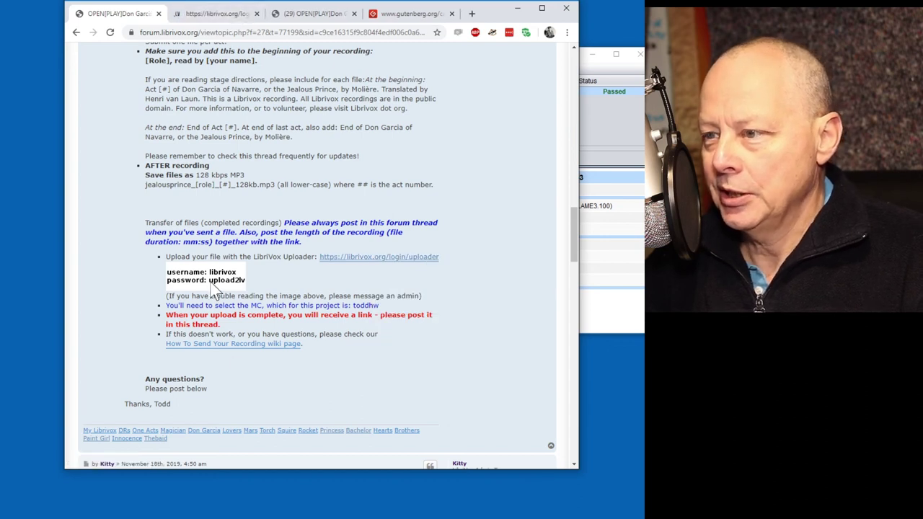
Step: Log in to the LibriVox Uploader in the new tab
{"action": "left_click", "coordinate": [219, 16]}
{"action": "left_click", "coordinate": [263, 224]}
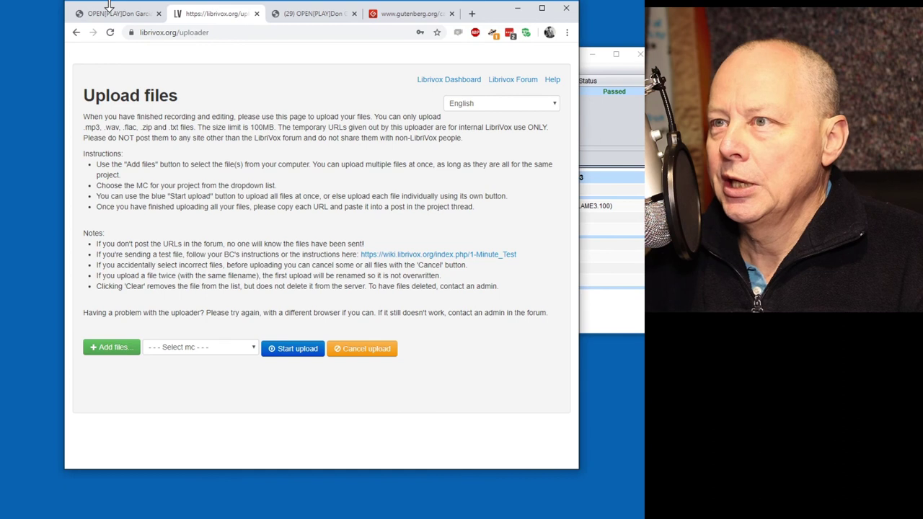
{"action": "left_click", "coordinate": [116, 14]}
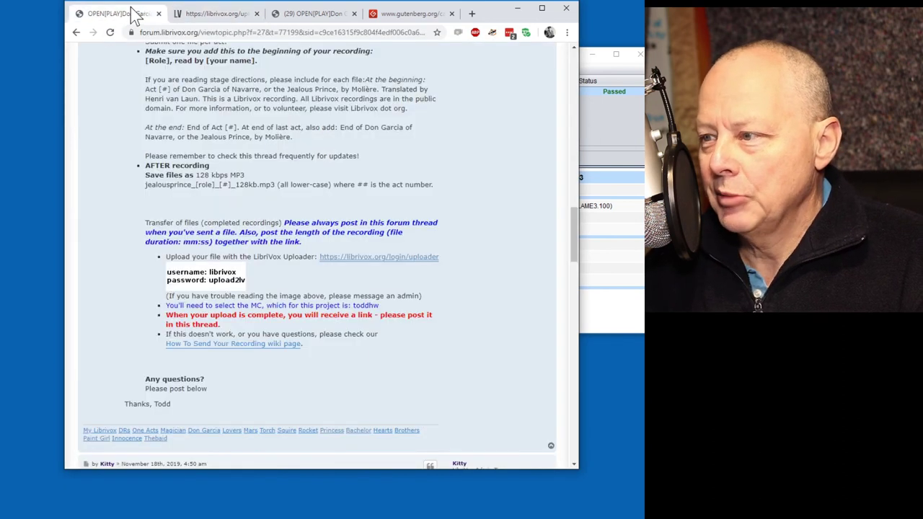
{"action": "left_click", "coordinate": [208, 13]}
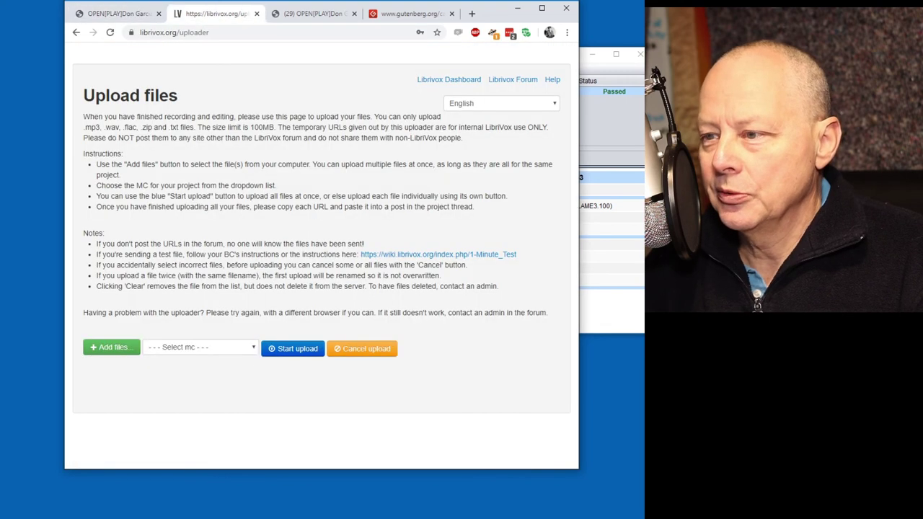
{"action": "left_click", "coordinate": [216, 347]}
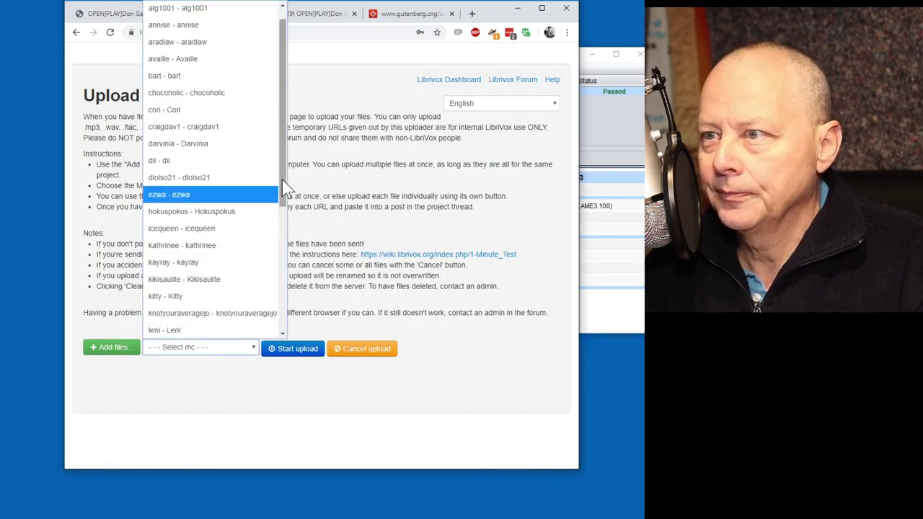
{"action": "left_click_drag", "start_coordinate": [283, 184], "coordinate": [278, 307]}
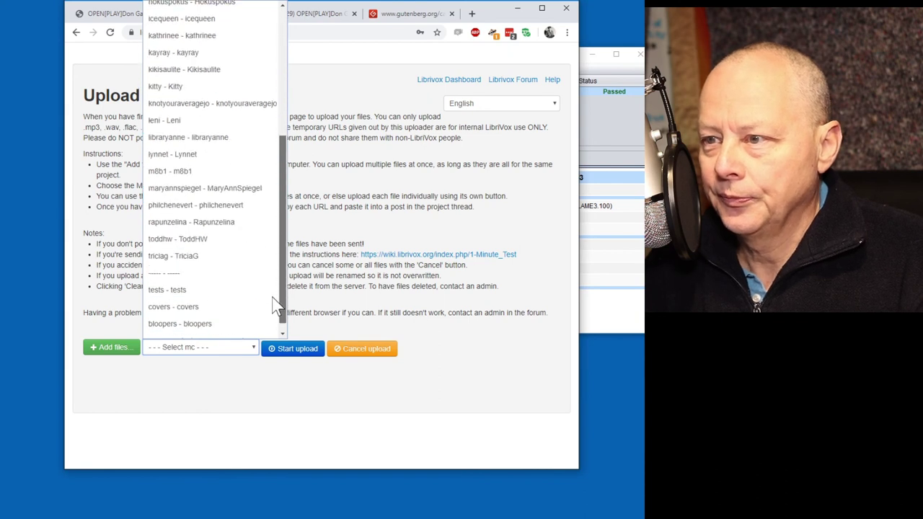
{"action": "left_click", "coordinate": [195, 245]}
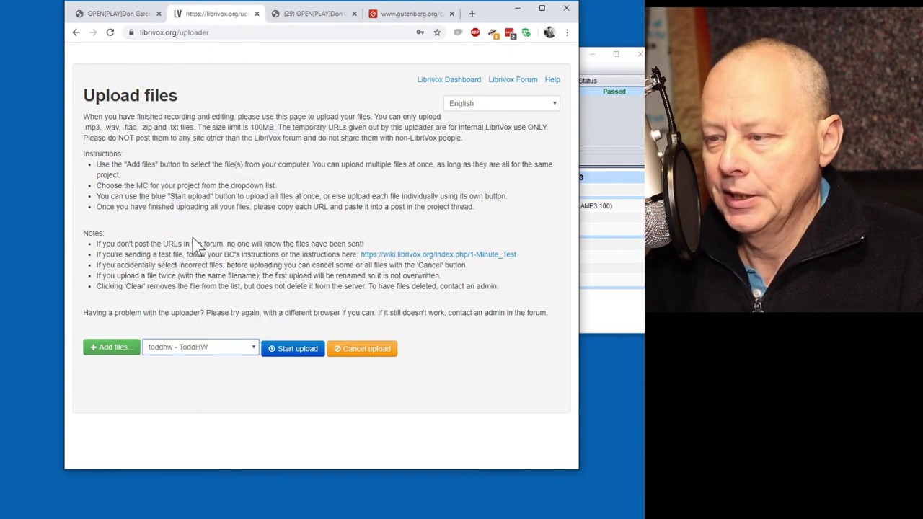
{"action": "left_click", "coordinate": [115, 350]}
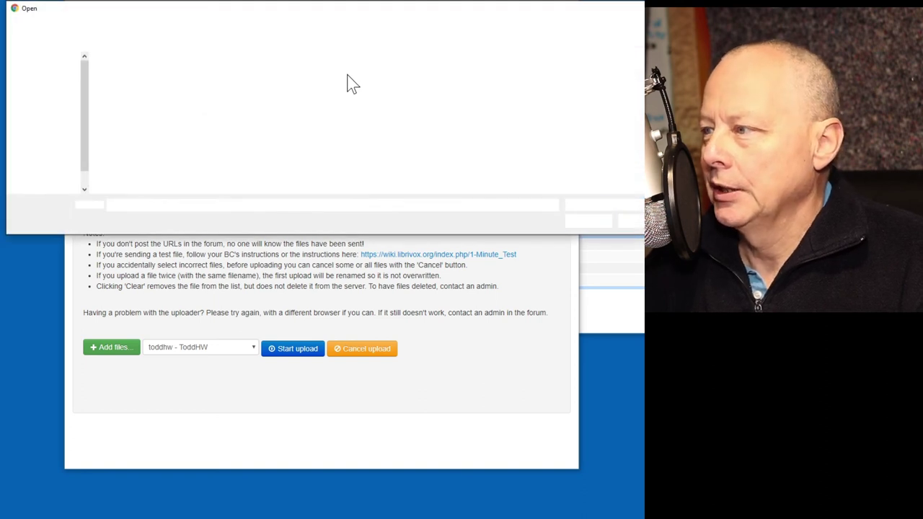
{"action": "left_click", "coordinate": [584, 220]}
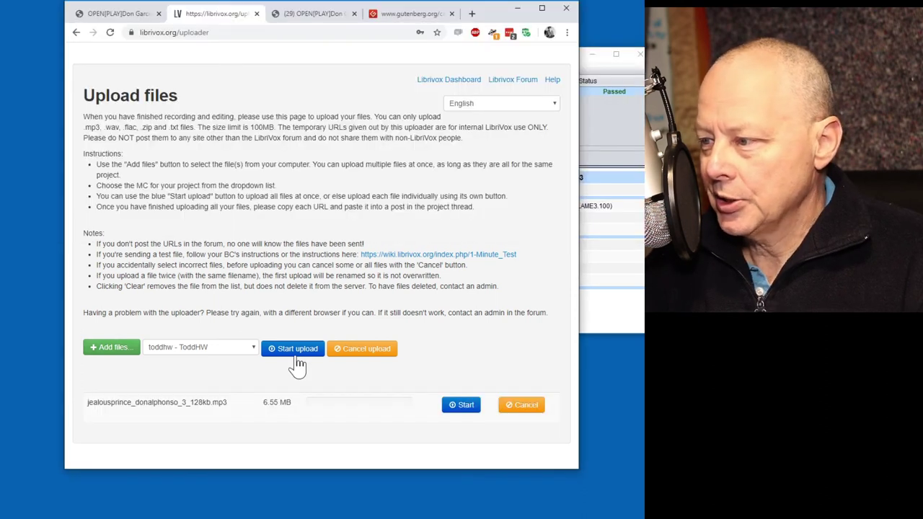
{"action": "left_click", "coordinate": [465, 406]}
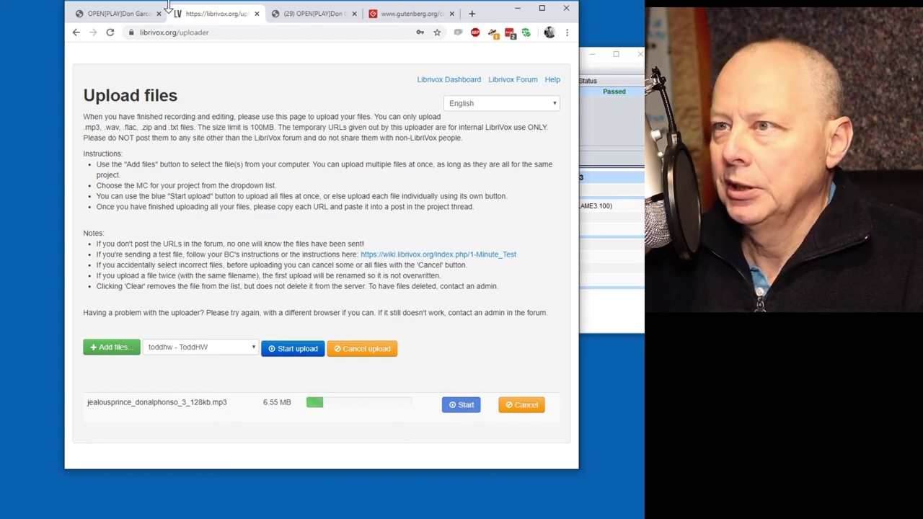
{"action": "left_click", "coordinate": [115, 13]}
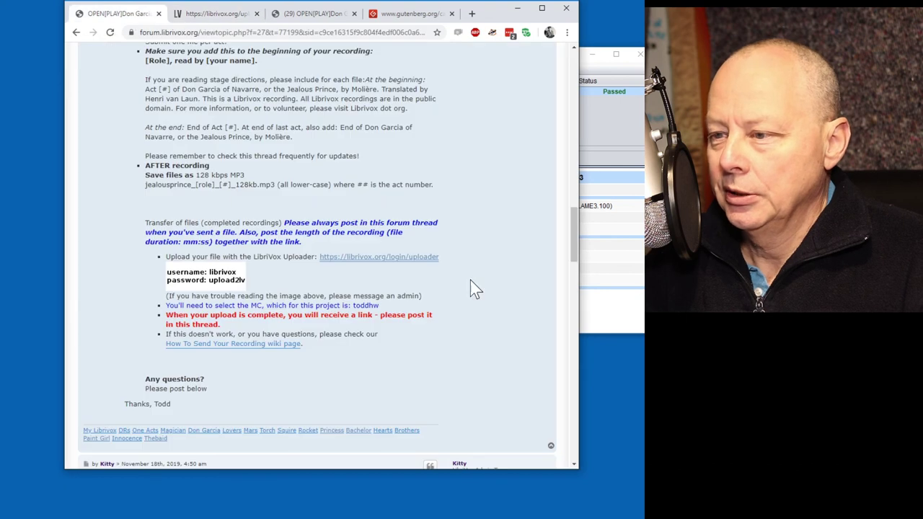
Step: On the thread's last page, quote the latest post and log in with Remember me ticked
{"action": "left_click_drag", "start_coordinate": [571, 248], "coordinate": [573, 465]}
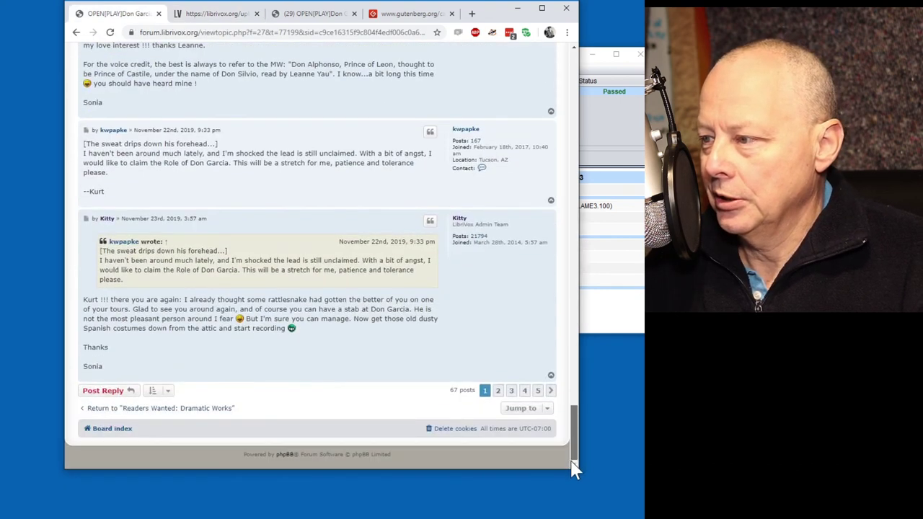
{"action": "left_click", "coordinate": [537, 390]}
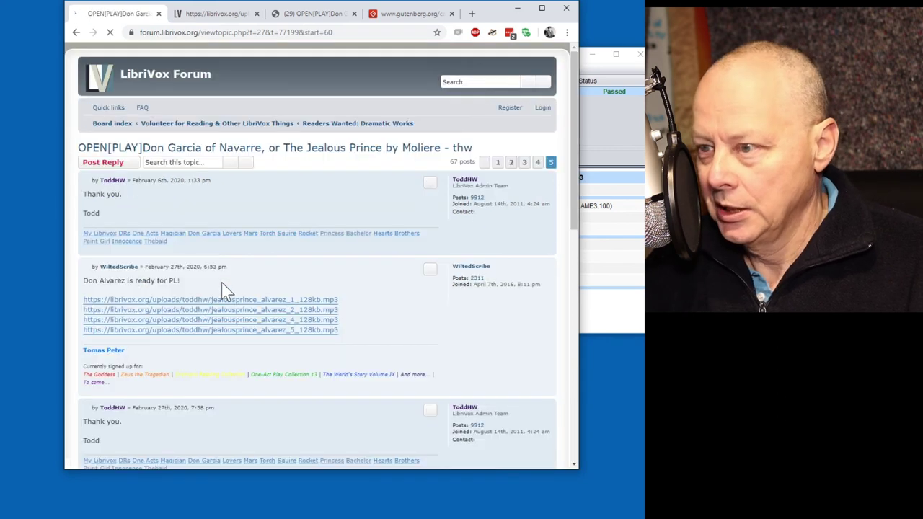
{"action": "left_click_drag", "start_coordinate": [573, 180], "coordinate": [569, 443]}
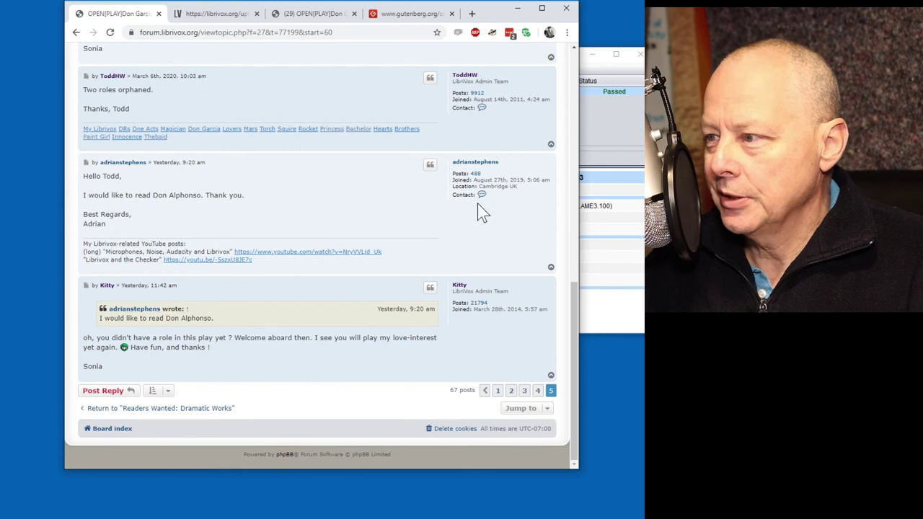
{"action": "left_click", "coordinate": [430, 288]}
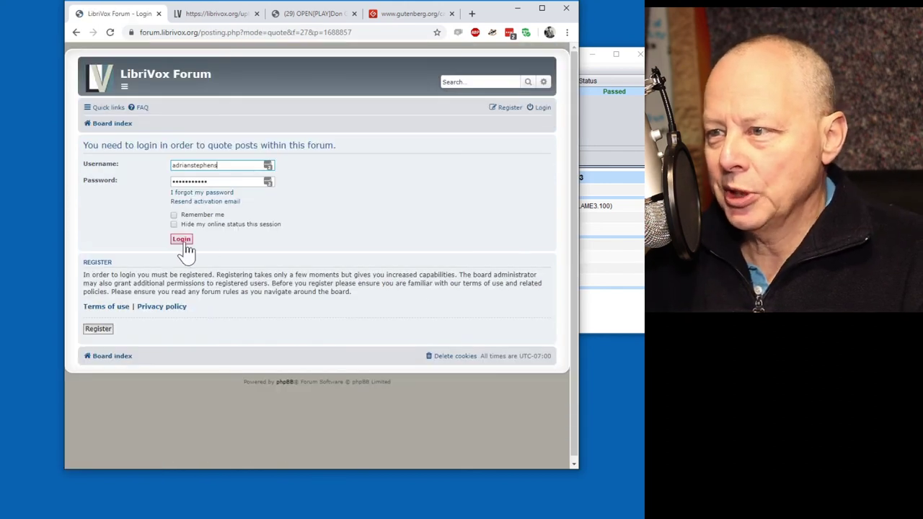
{"action": "left_click", "coordinate": [173, 215]}
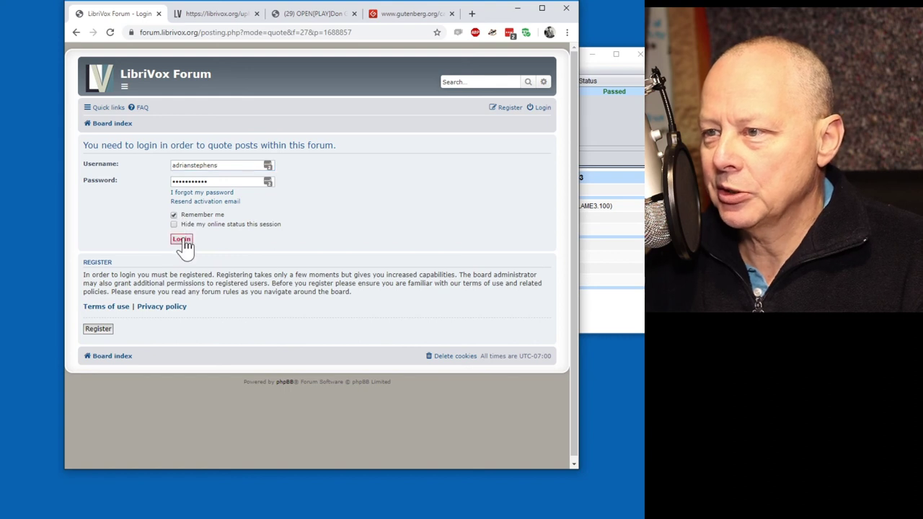
{"action": "left_click", "coordinate": [183, 240]}
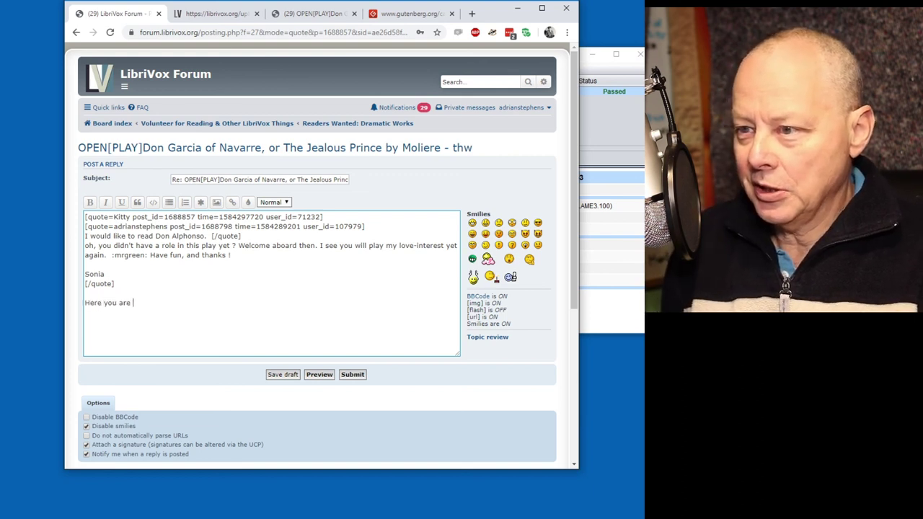
Step: Address the moderator and note there's not much emotion in the recording
{"action": "type", "text": "Kitty.  No"}
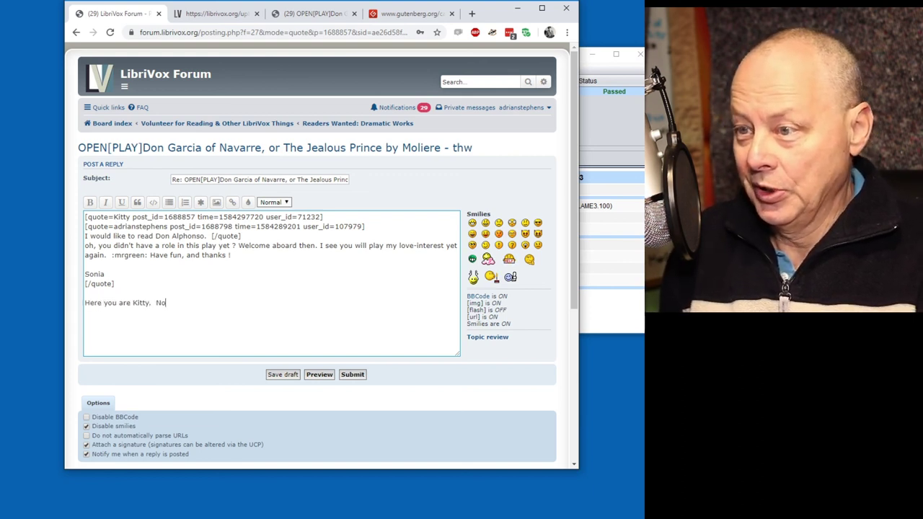
{"action": "type", "text": "t much emotion in this, I'm afraid.  But you wouldn't expect that from a prince would y"}
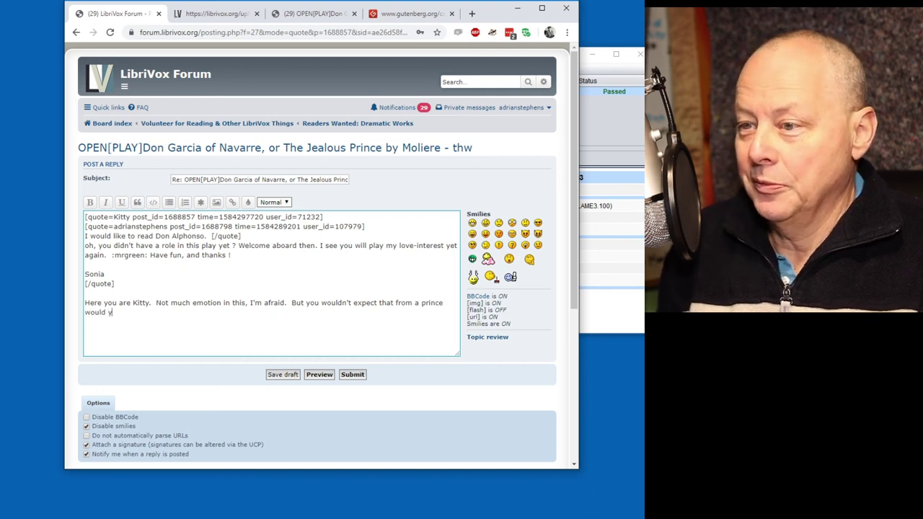
{"action": "type", "text": "u?"}
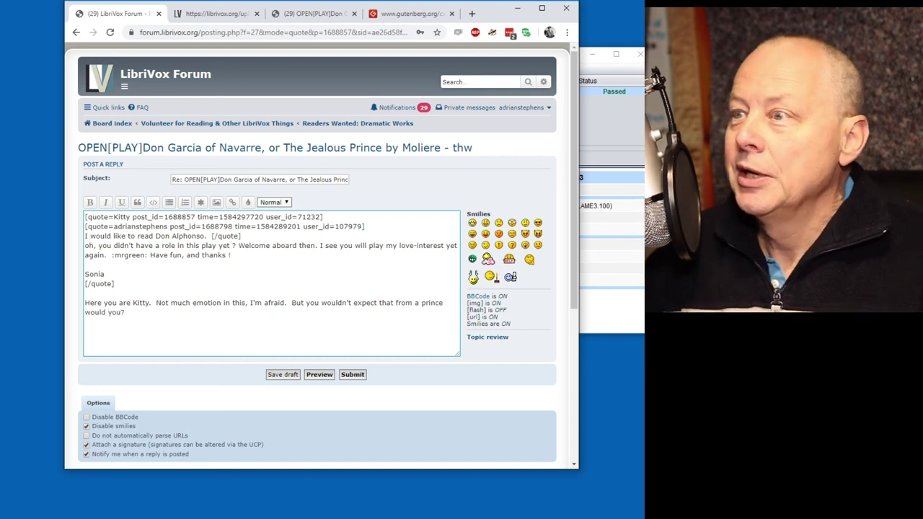
Step: Copy the uploaded MP3's link from the uploader and paste it into the reply with '@ 6:50'
{"action": "left_click", "coordinate": [214, 14]}
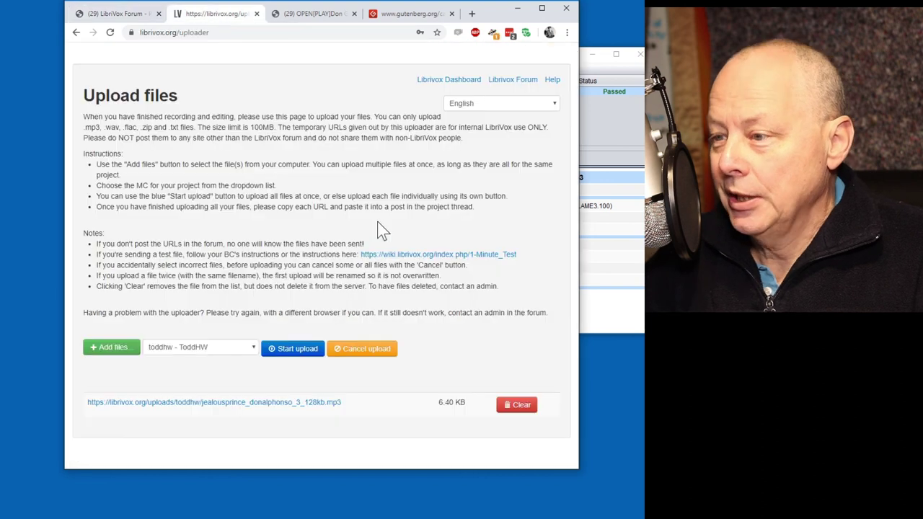
{"action": "right_click", "coordinate": [267, 406]}
{"action": "left_click", "coordinate": [310, 358]}
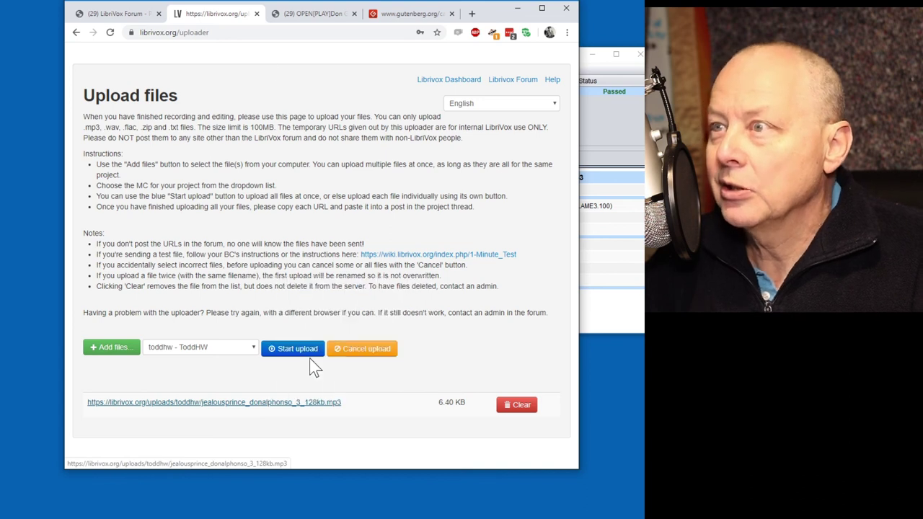
{"action": "left_click", "coordinate": [108, 12]}
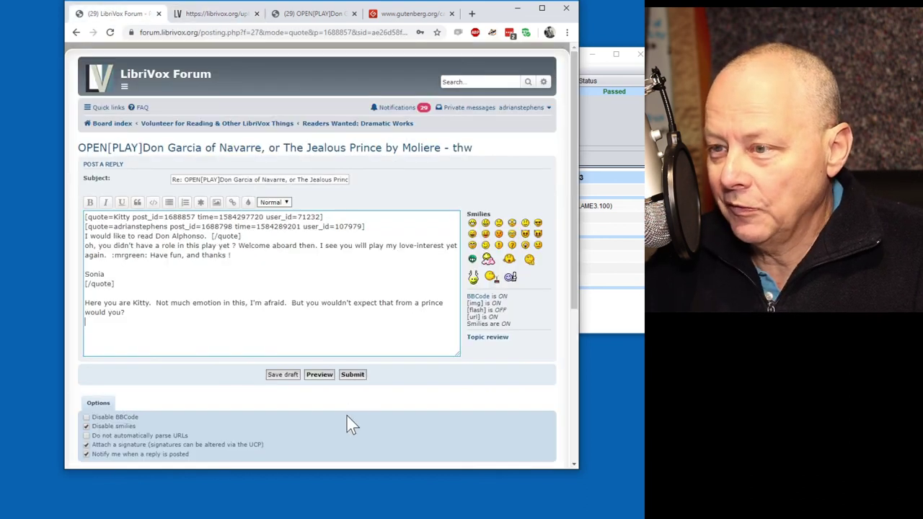
{"action": "key", "text": "ctrl+v"}
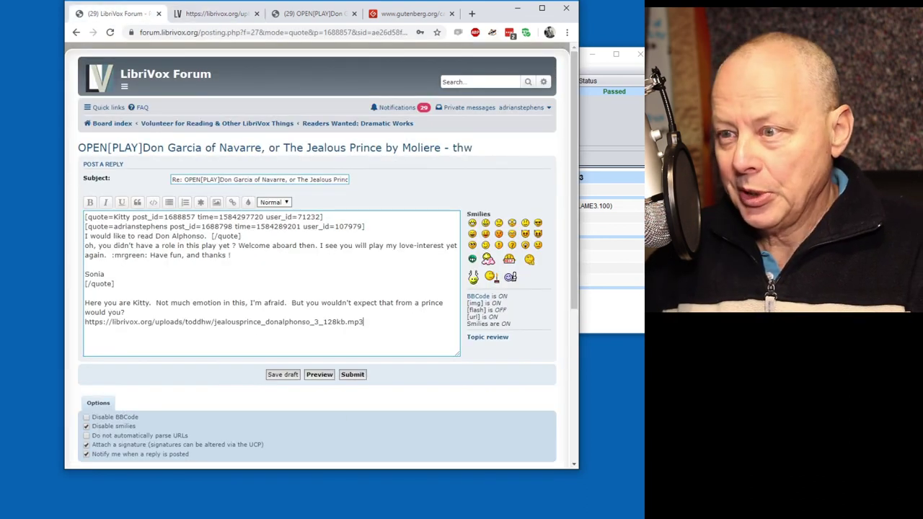
{"action": "type", "text": "@"}
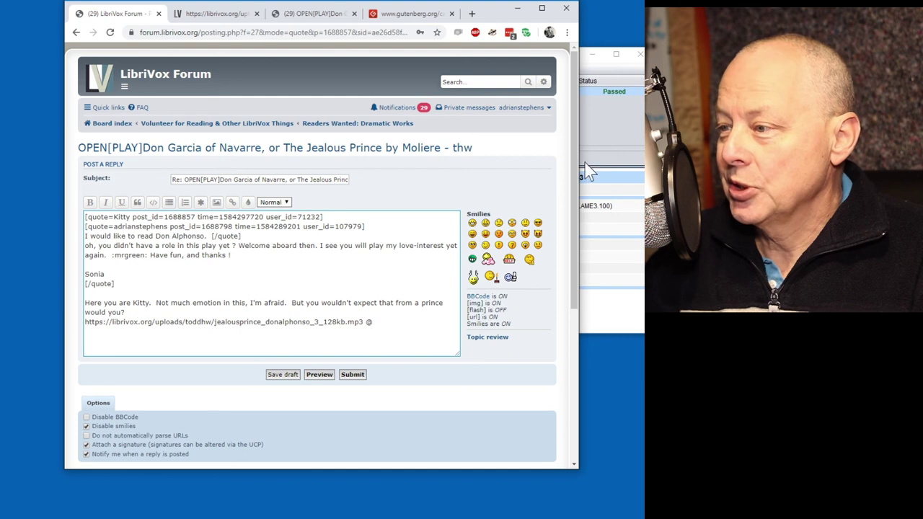
{"action": "type", "text": " 6:50"}
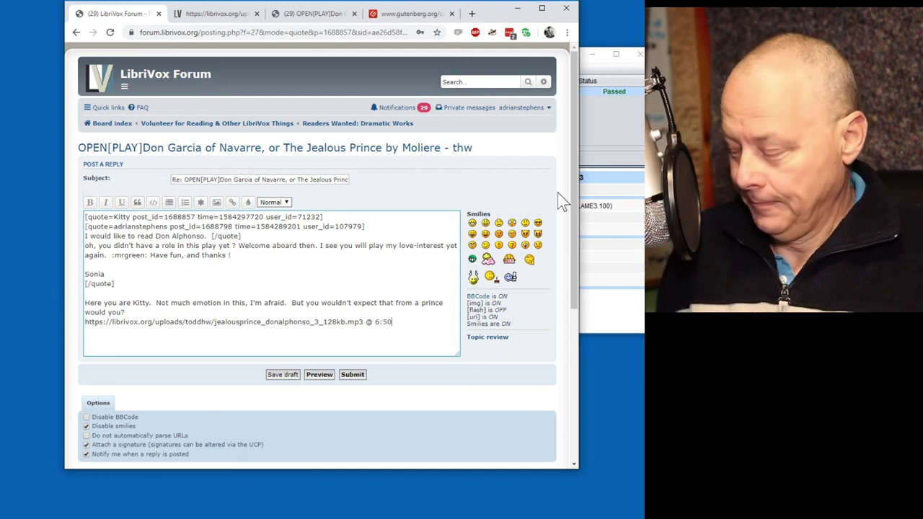
Step: Add a 'Best Regards,' sign-off with the user's name and submit the reply
{"action": "key", "text": "Return"}
{"action": "type", "text": "Best Regards,"}
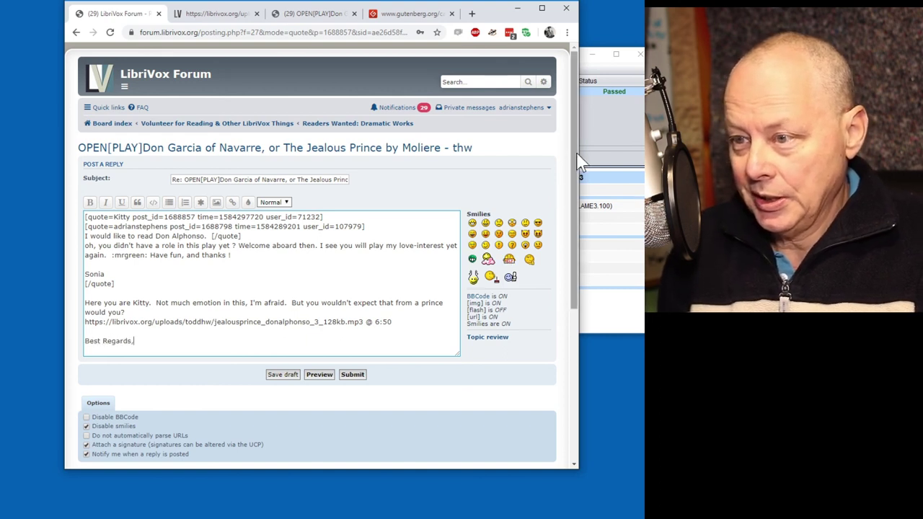
{"action": "key", "text": "Return"}
{"action": "type", "text": "Adrian"}
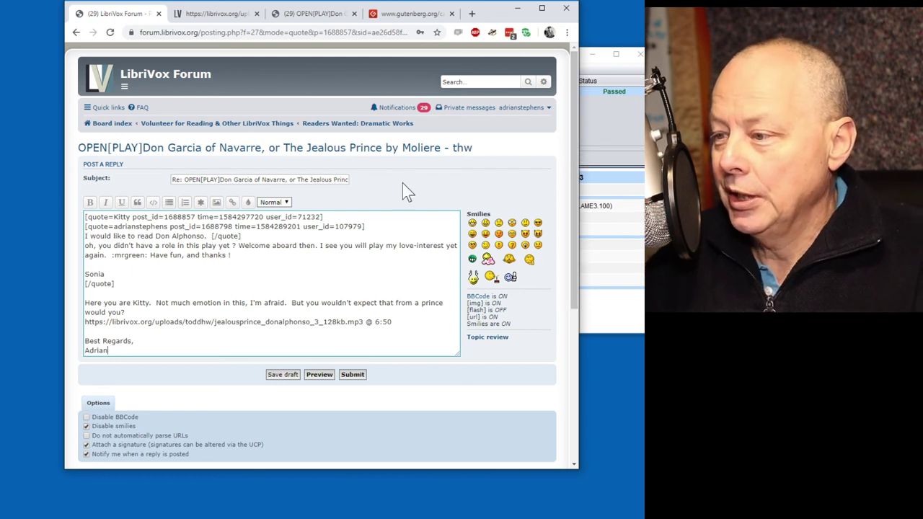
{"action": "left_click", "coordinate": [352, 374]}
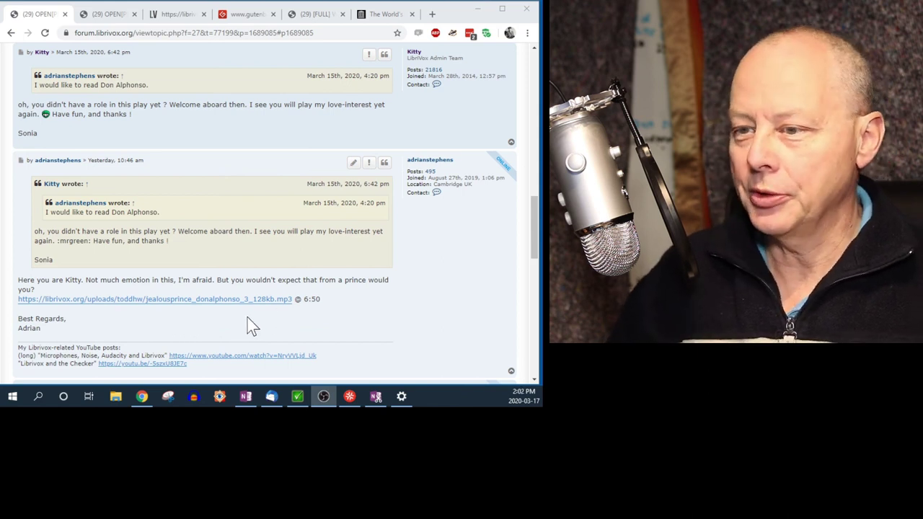
Step: Scroll to the newest posts and select the moderator's 'Both Acts PL ok, thank you !' line
{"action": "scroll", "coordinate": [328, 315], "scroll_direction": "down", "scroll_amount": 5}
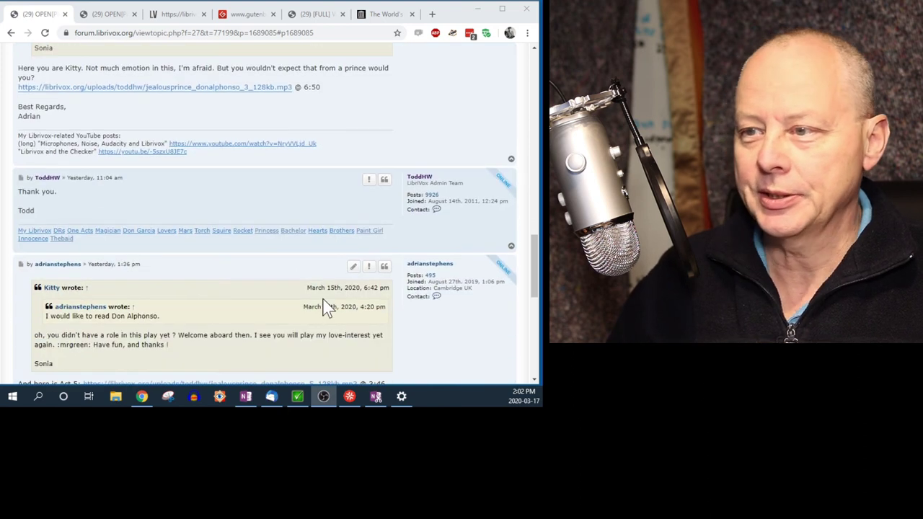
{"action": "scroll", "coordinate": [323, 307], "scroll_direction": "down", "scroll_amount": 4}
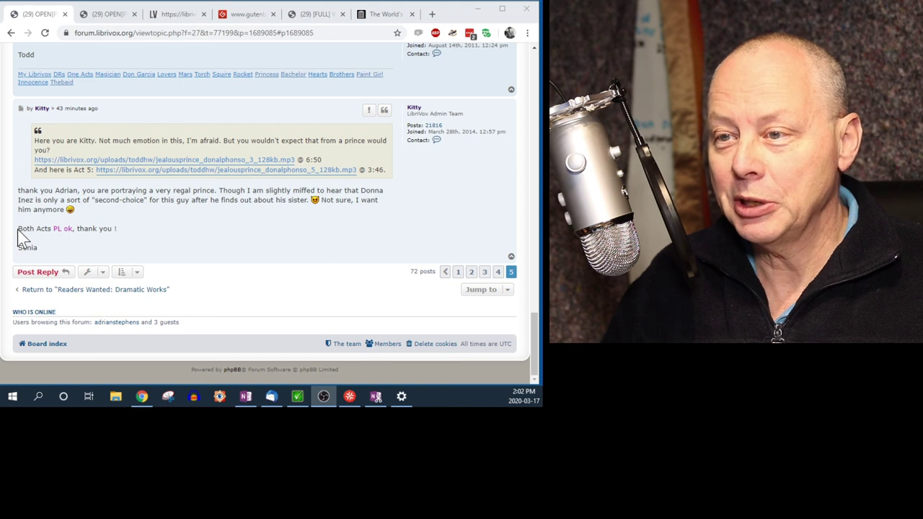
{"action": "triple_click", "coordinate": [72, 229]}
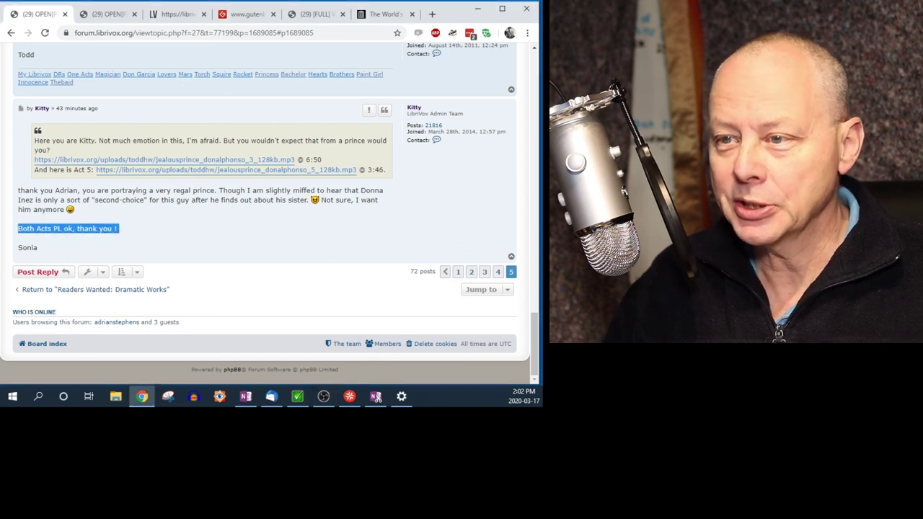
{"action": "left_click_drag", "start_coordinate": [69, 228], "coordinate": [68, 250]}
{"action": "left_click", "coordinate": [57, 240]}
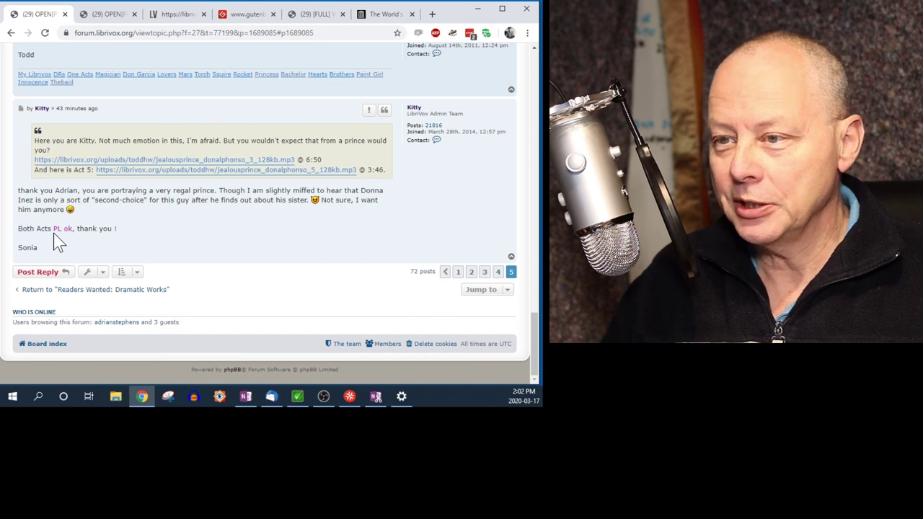
Step: On page 1, search 'alphon' to find Don Alphonso's Act 3 row 21 marked PL OK
{"action": "left_click", "coordinate": [458, 278]}
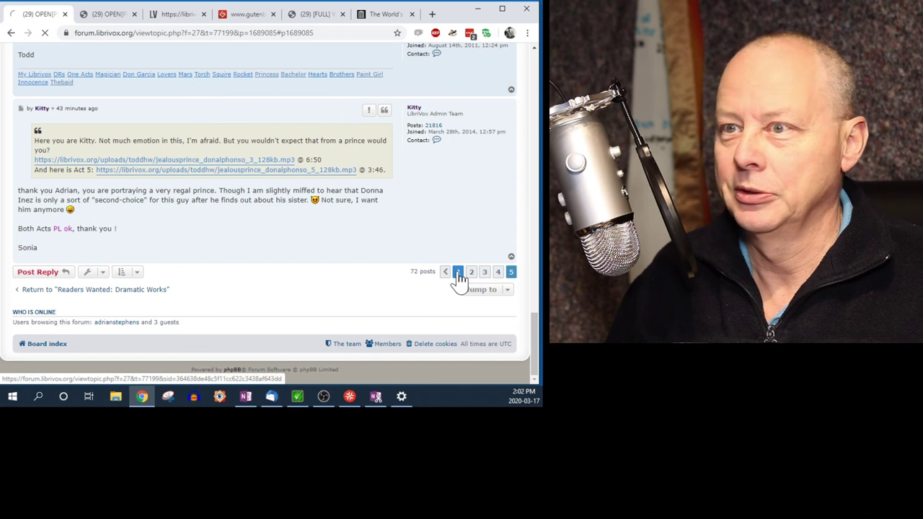
{"action": "left_click_drag", "start_coordinate": [356, 114], "coordinate": [358, 136]}
{"action": "key", "text": "ctrl+f"}
{"action": "type", "text": "alphon"}
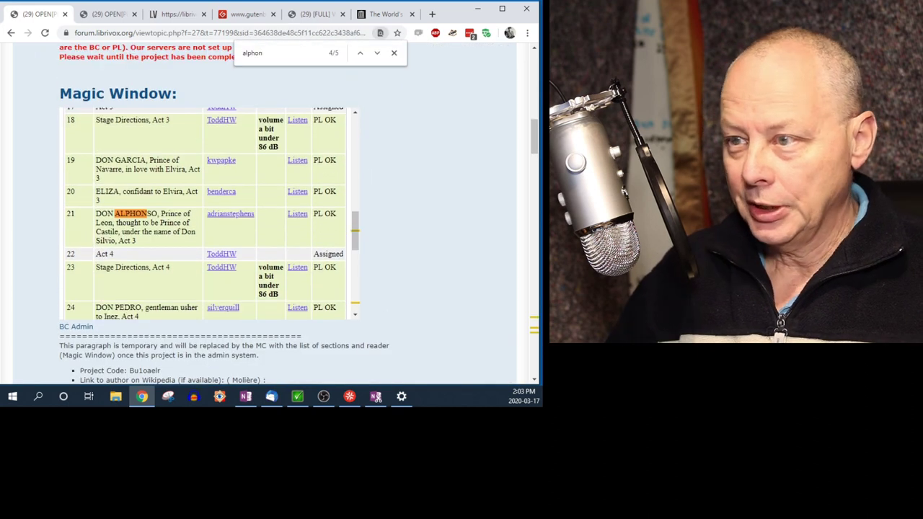
{"action": "triple_click", "coordinate": [140, 245]}
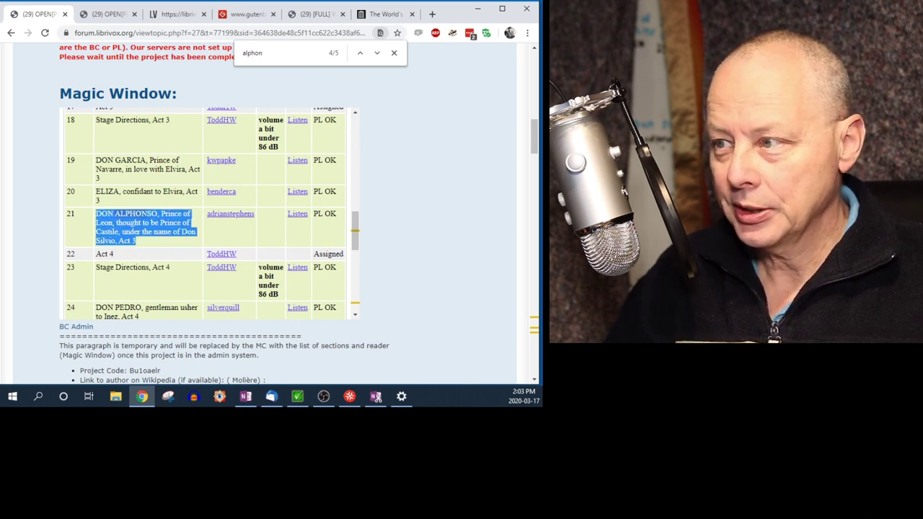